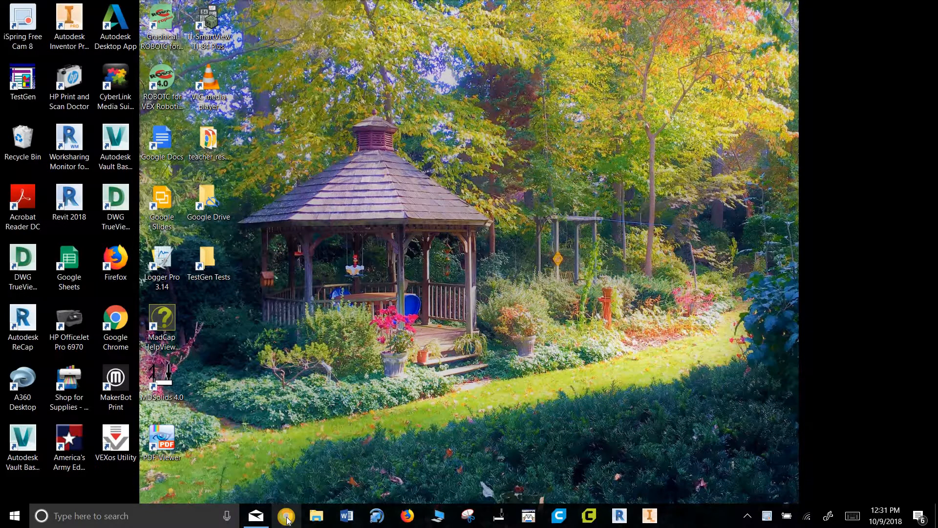
pyautogui.moveTo(288, 519)
pyautogui.mouseDown()
pyautogui.moveTo(410, 519)
pyautogui.moveTo(286, 522)
pyautogui.mouseUp()
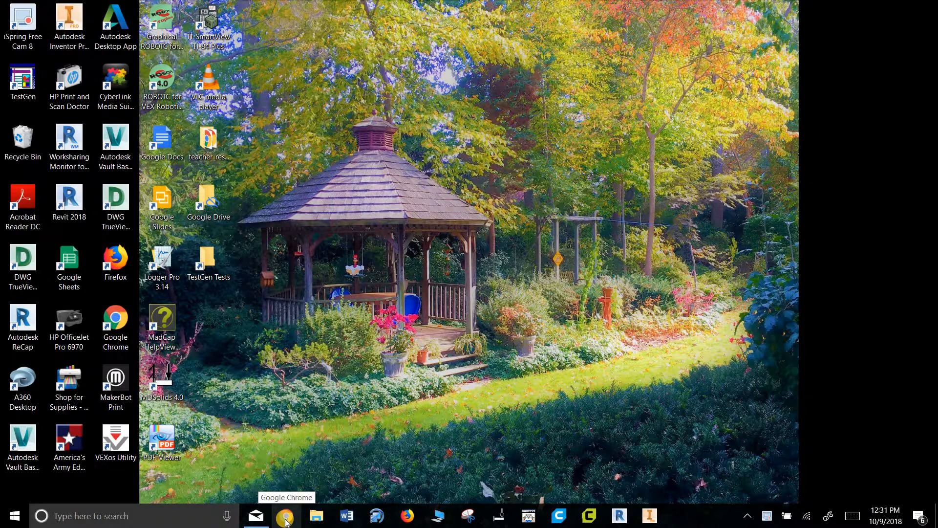
pyautogui.moveTo(287, 522); pyautogui.dragTo(409, 522)
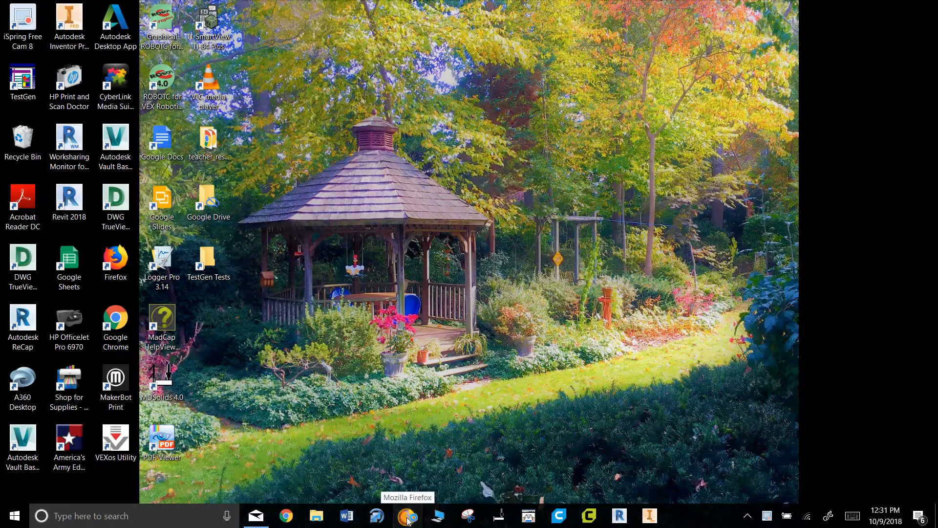
pyautogui.click(408, 520)
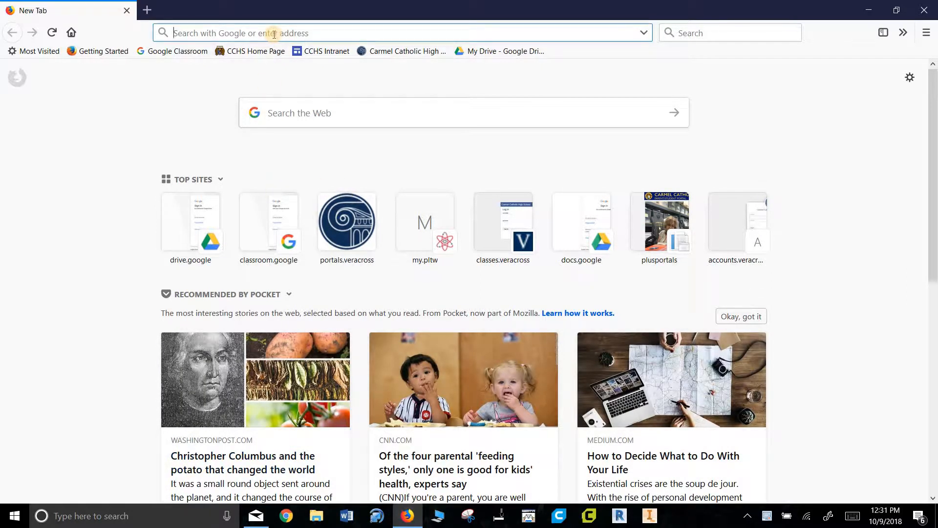
pyautogui.write('www.go')
pyautogui.press('Return')
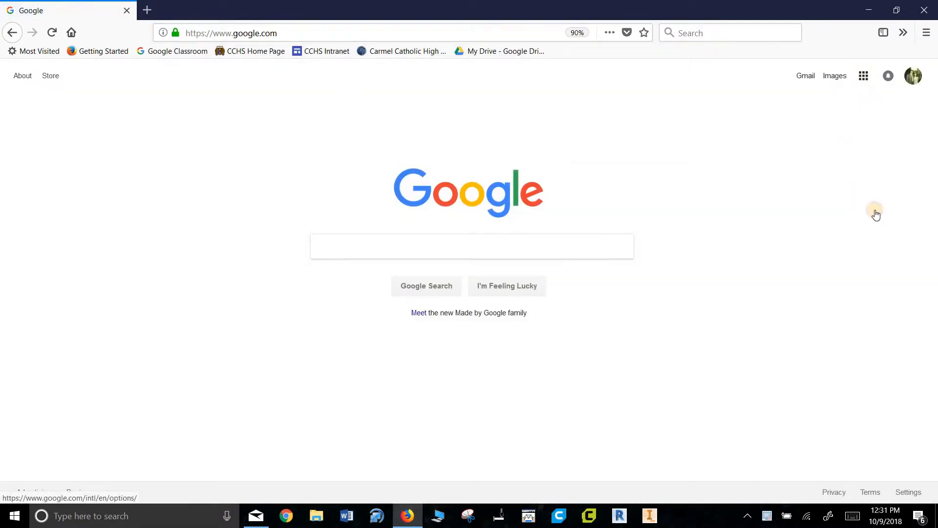
# Search Google for "gooogle sites" and open the Google Sites result.
pyautogui.click(837, 414)
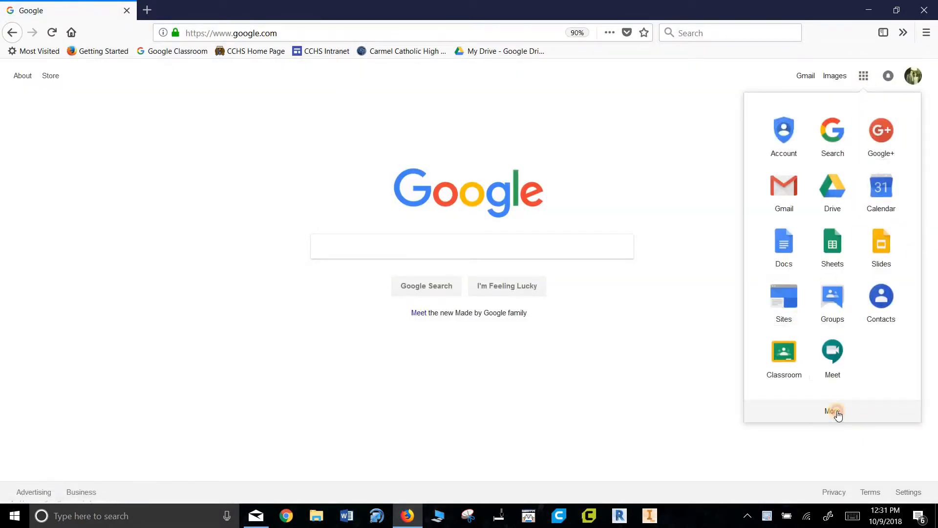
pyautogui.click(620, 138)
pyautogui.click(427, 245)
pyautogui.write('g')
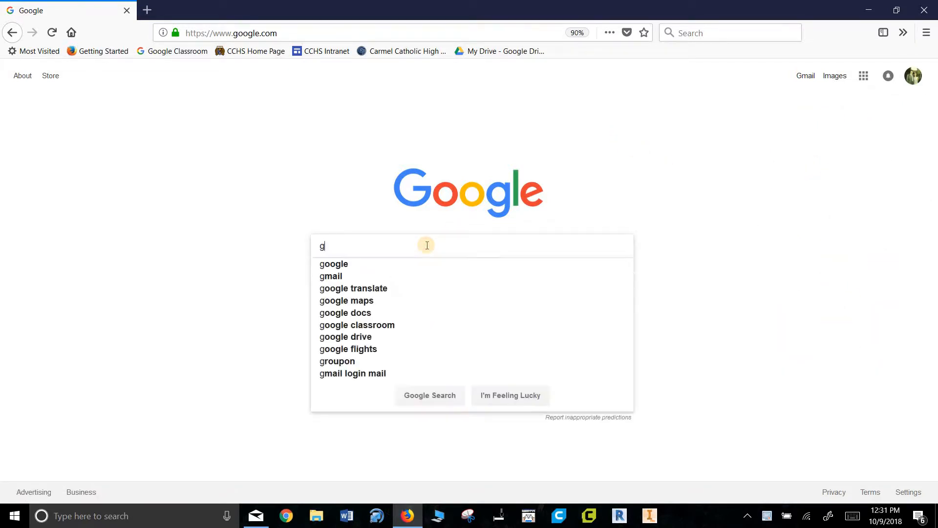
pyautogui.write('ooogle sites')
pyautogui.press('Return')
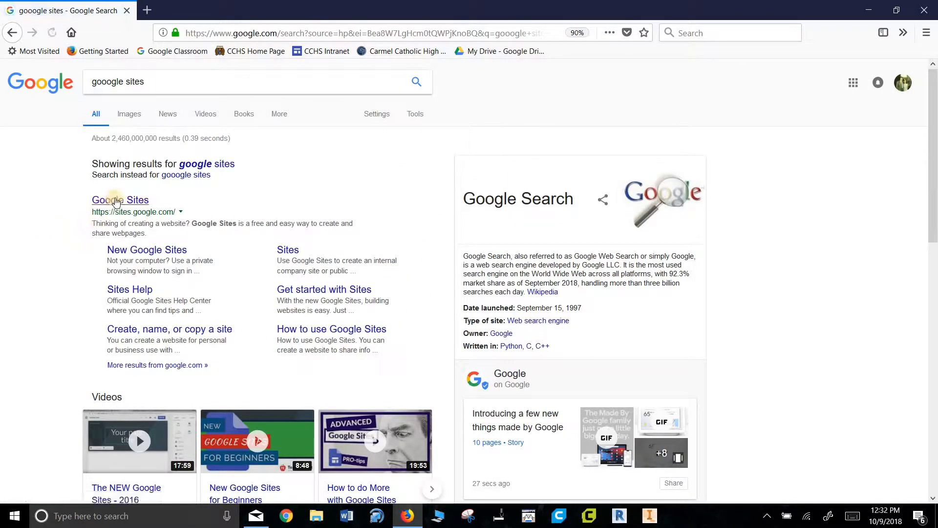
pyautogui.click(115, 201)
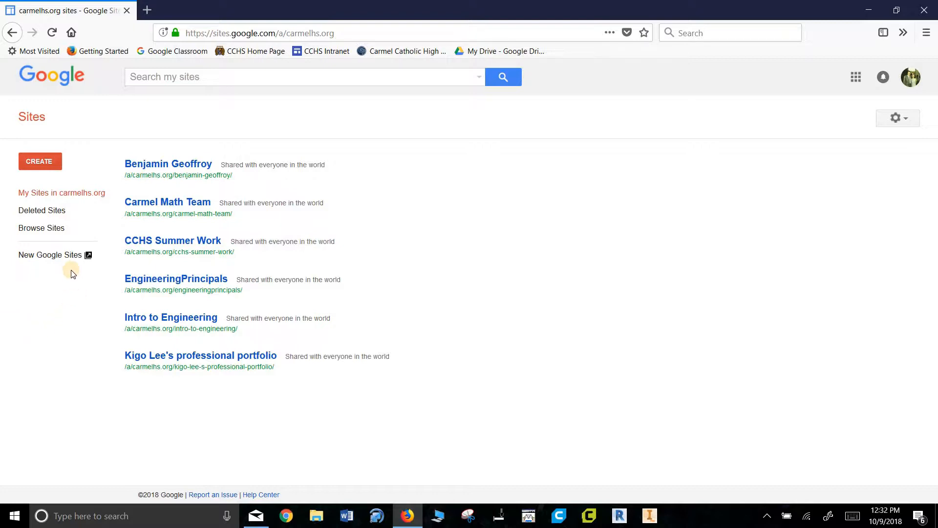
pyautogui.click(62, 255)
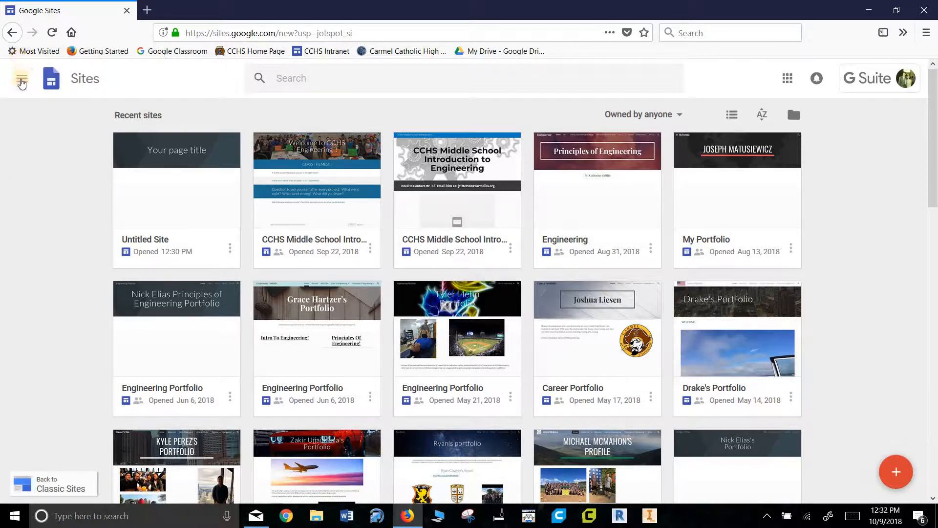
pyautogui.click(21, 81)
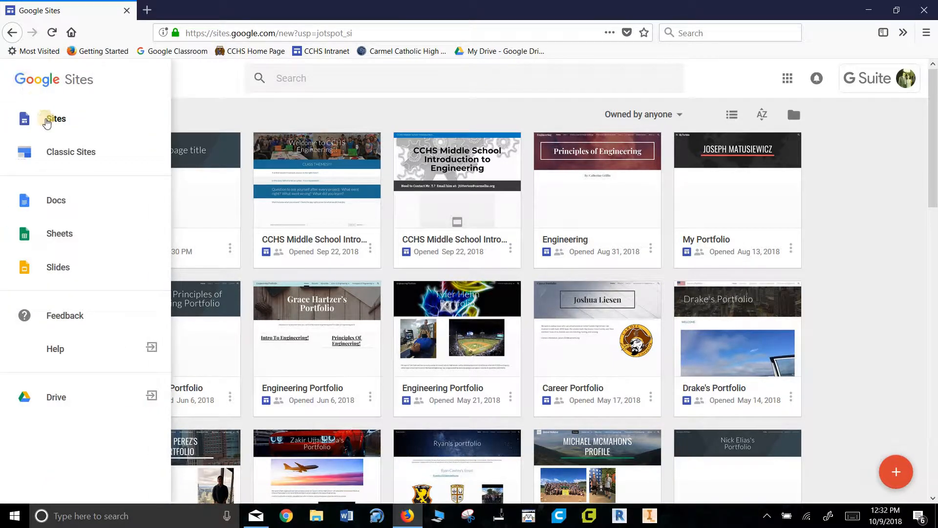
pyautogui.click(11, 33)
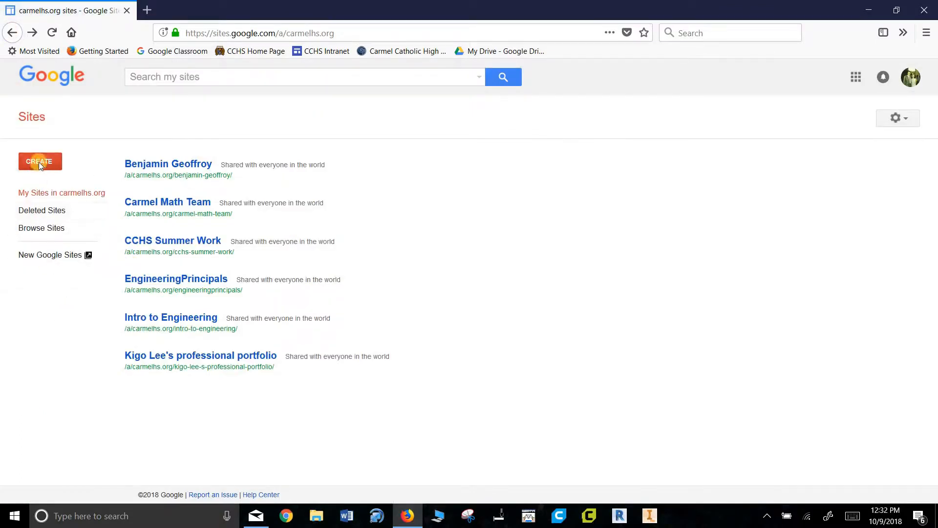
# Create a blank site in new Sites.
pyautogui.click(39, 161)
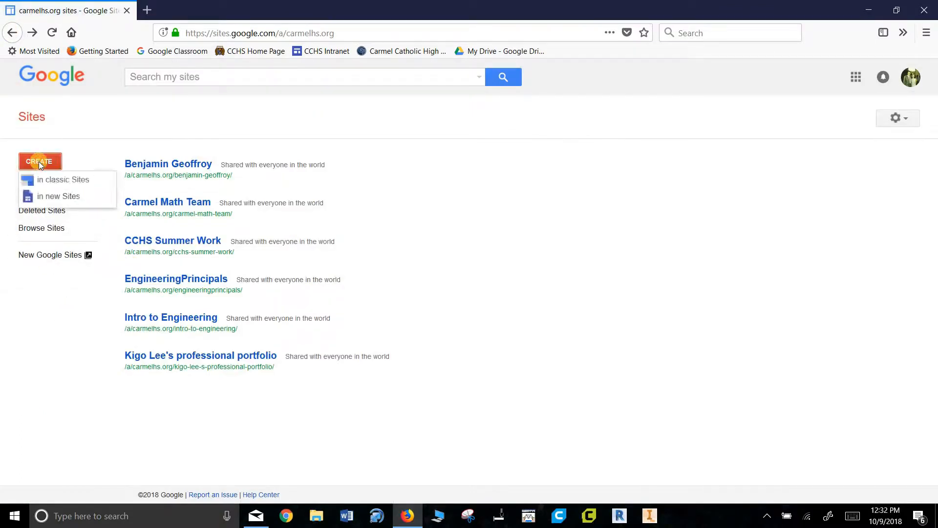
pyautogui.click(55, 197)
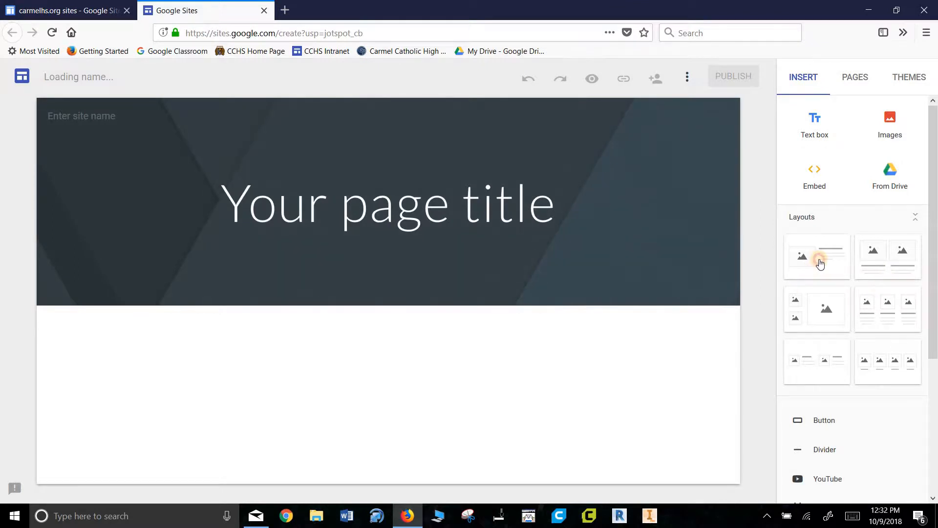
# Try the image-beside-text layout and the two-image layout on the page, deleting each inserted section.
pyautogui.click(820, 264)
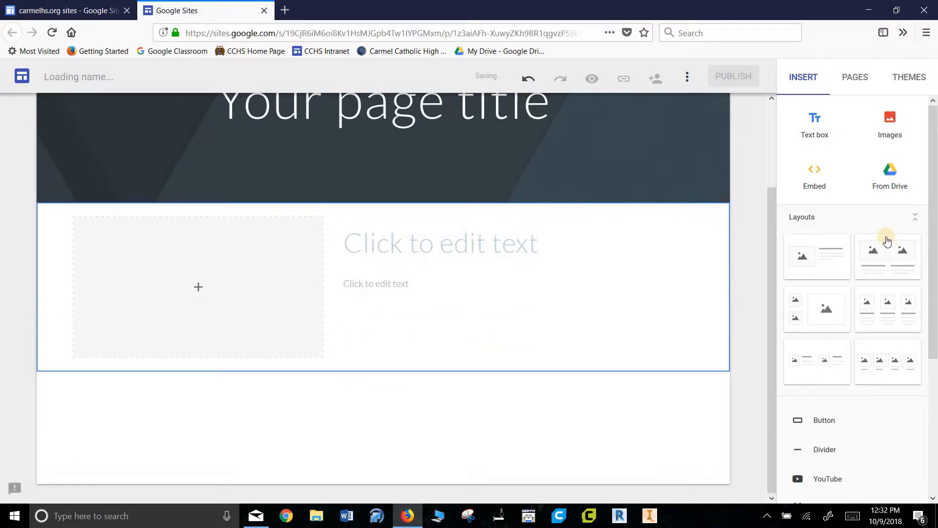
pyautogui.moveTo(198, 288)
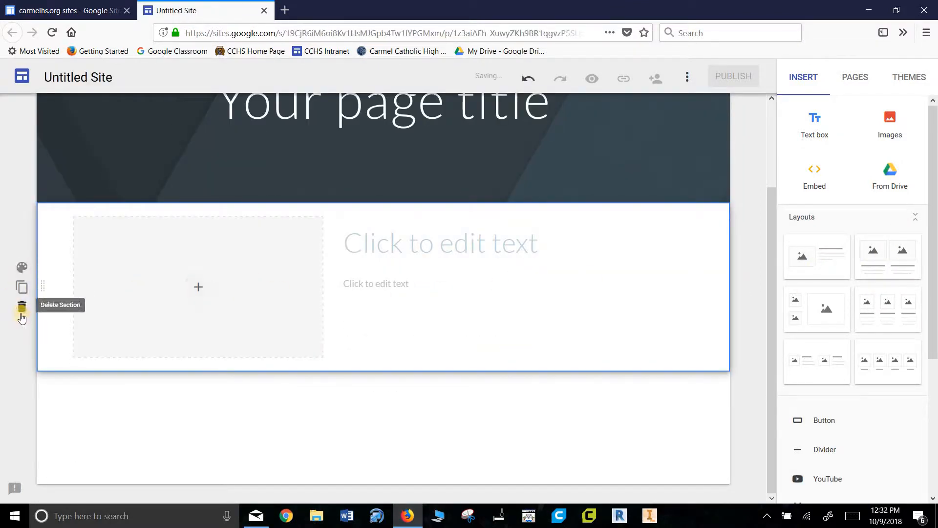
pyautogui.click(20, 313)
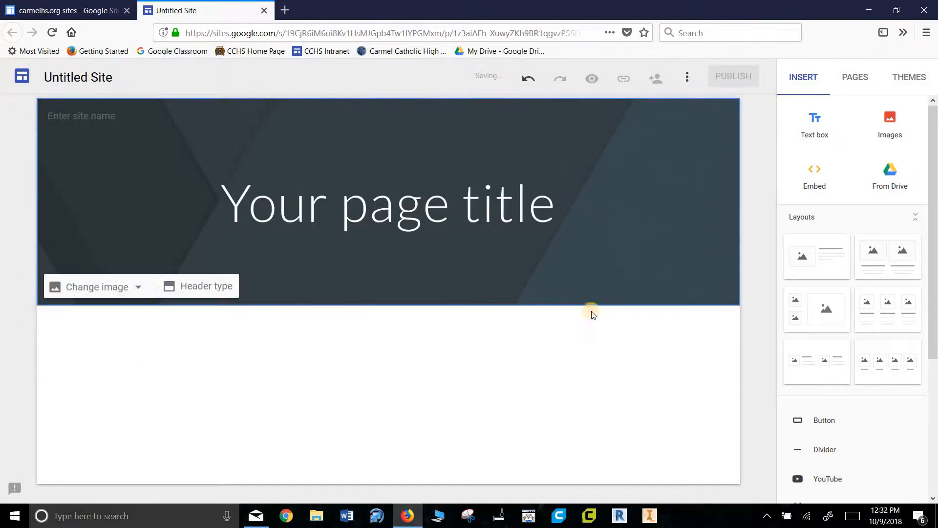
pyautogui.click(883, 265)
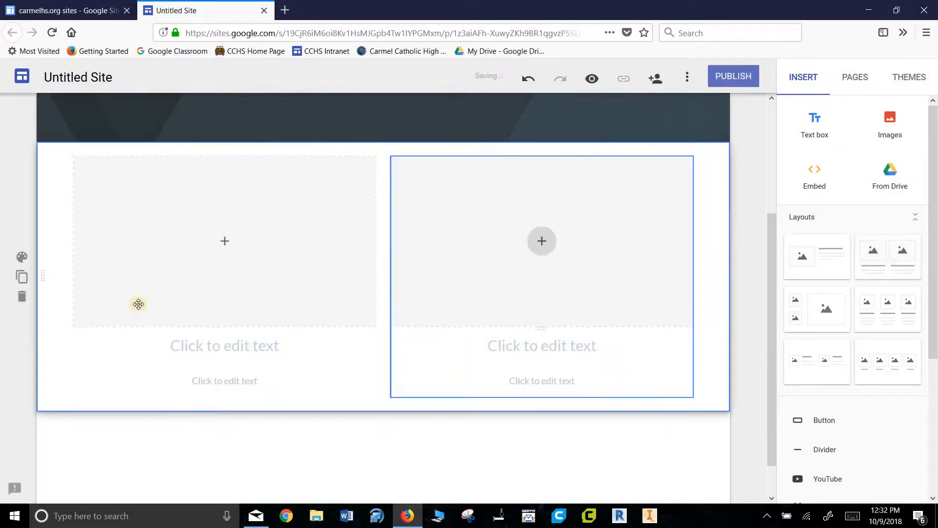
pyautogui.click(21, 296)
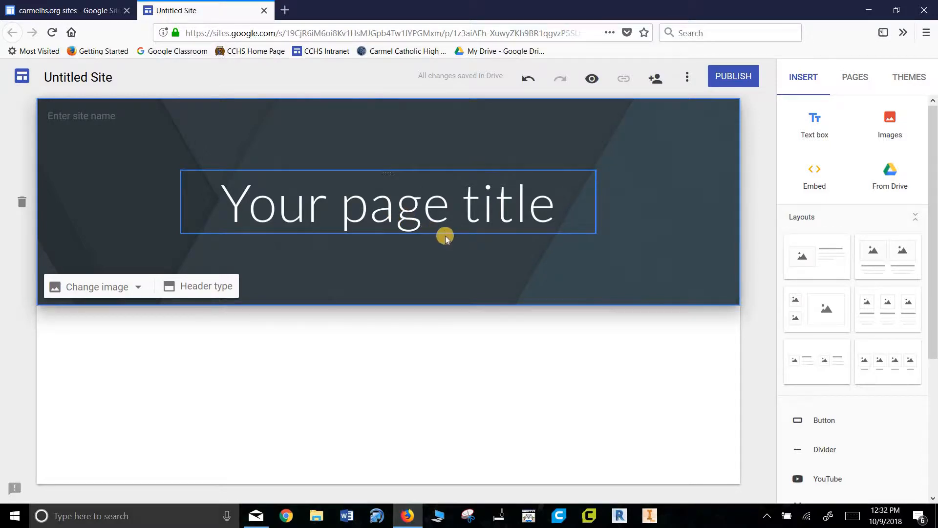
# Replace the placeholder page title with the student's full name in possessive form followed by "Online Portfolio".
pyautogui.click(579, 222)
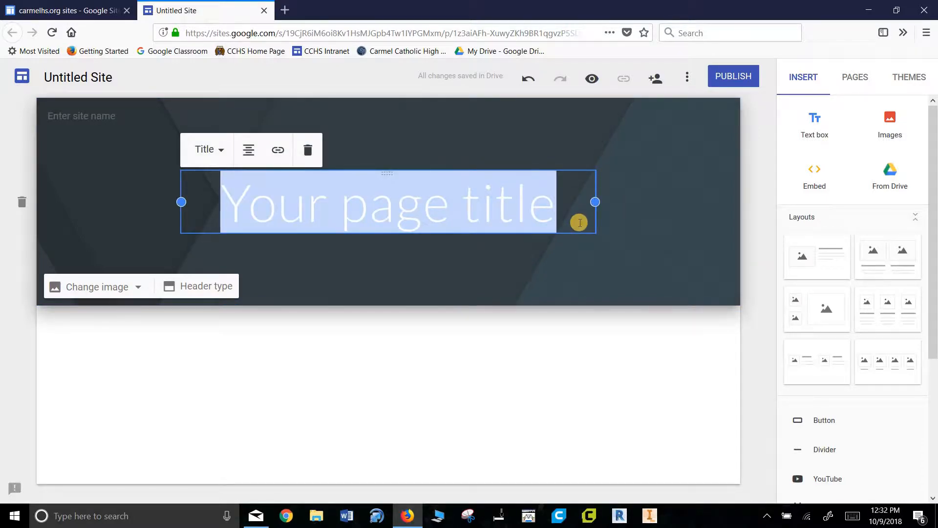
pyautogui.write('Billy sm')
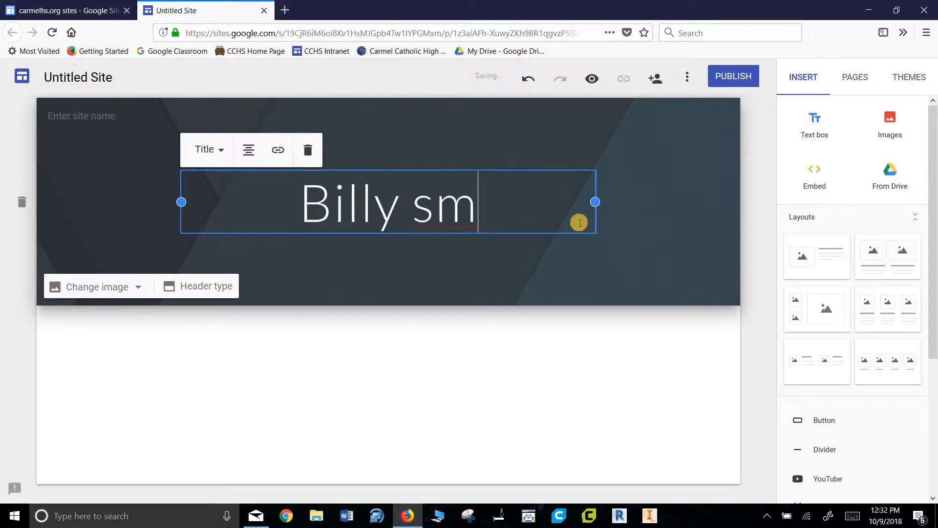
pyautogui.write('it')
pyautogui.press('BackSpace')
pyautogui.press('BackSpace')
pyautogui.press('BackSpace')
pyautogui.press('BackSpace')
pyautogui.write('S')
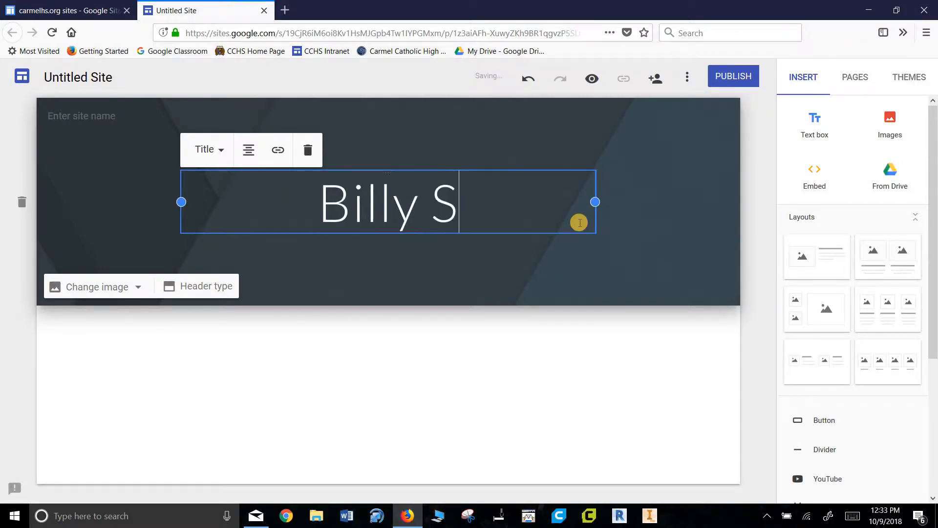
pyautogui.write("mith's Into")
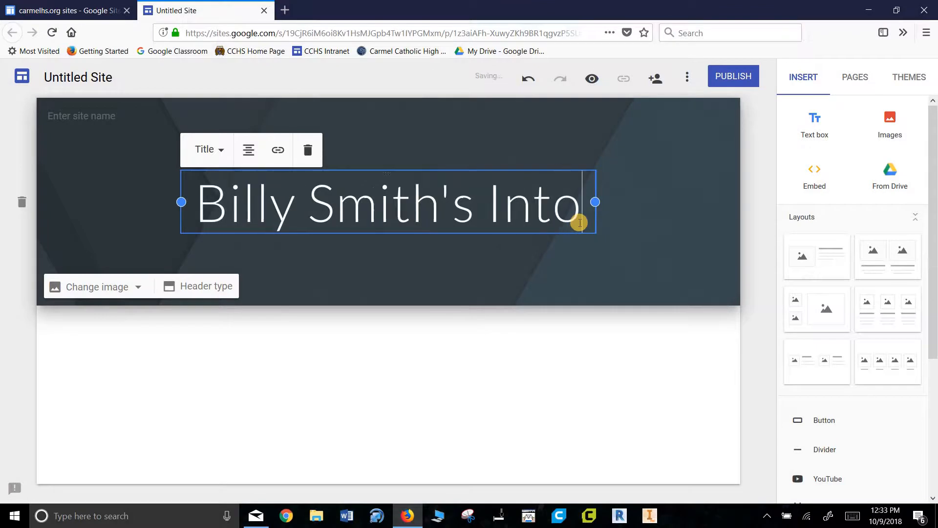
pyautogui.write('r')
pyautogui.press('BackSpace')
pyautogui.press('BackSpace')
pyautogui.press('BackSpace')
pyautogui.press('BackSpace')
pyautogui.press('BackSpace')
pyautogui.write('O')
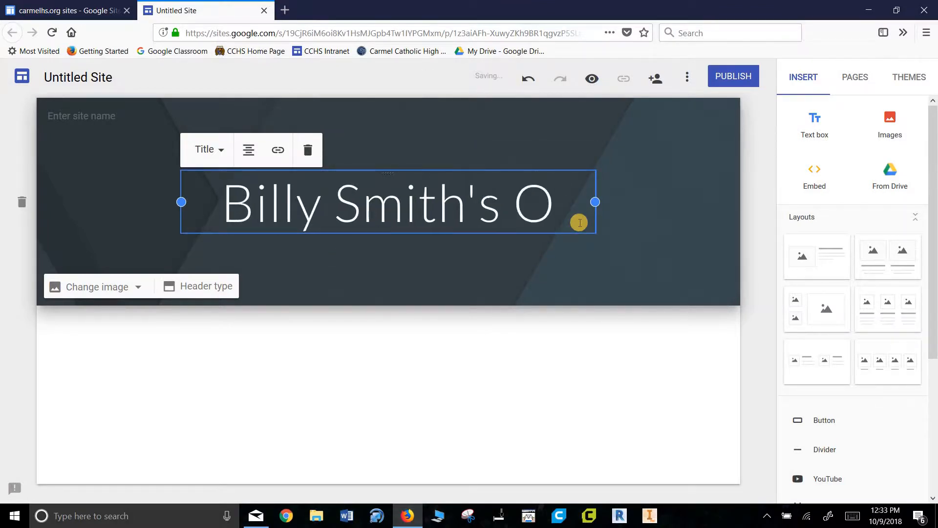
pyautogui.write('nline Portfl')
pyautogui.press('BackSpace')
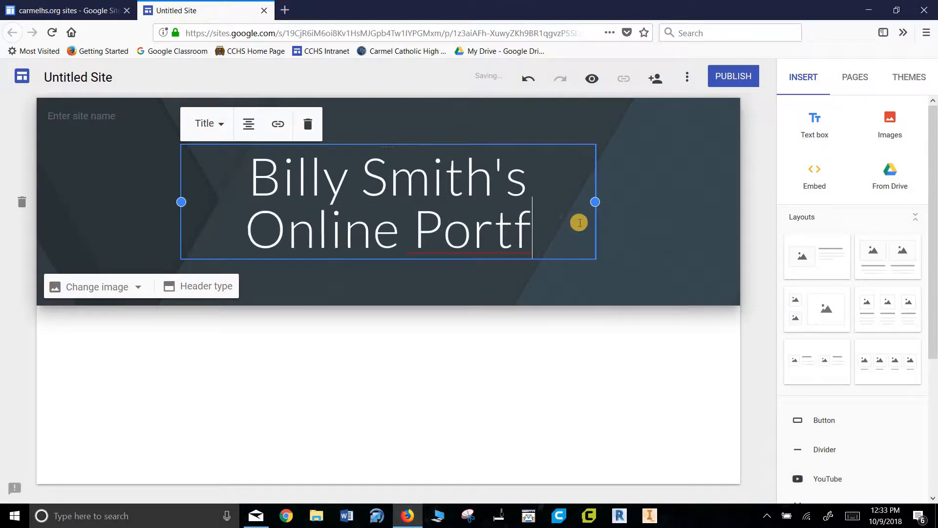
pyautogui.write('olio')
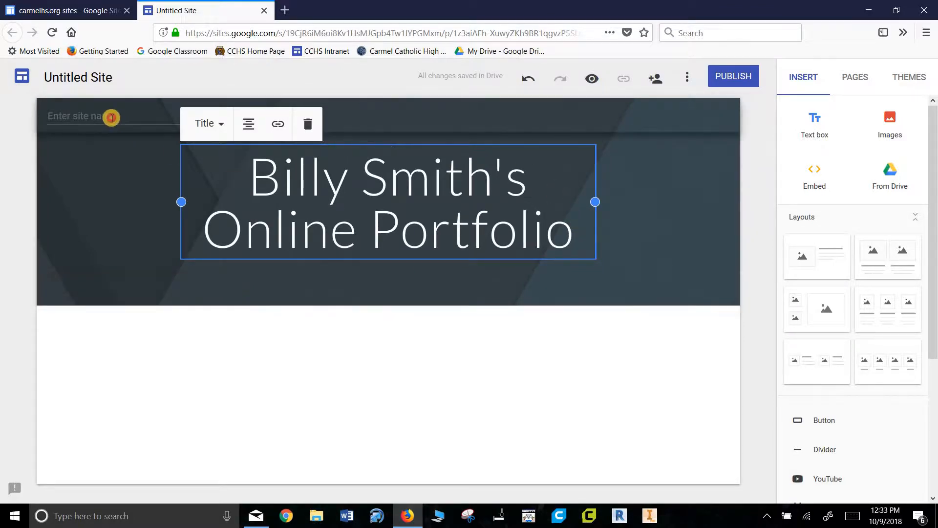
# Enter the student's full name in possessive form plus "Online Portfolio" as the site name and give the site file the same name.
pyautogui.click(134, 116)
pyautogui.write("Billy Smith's")
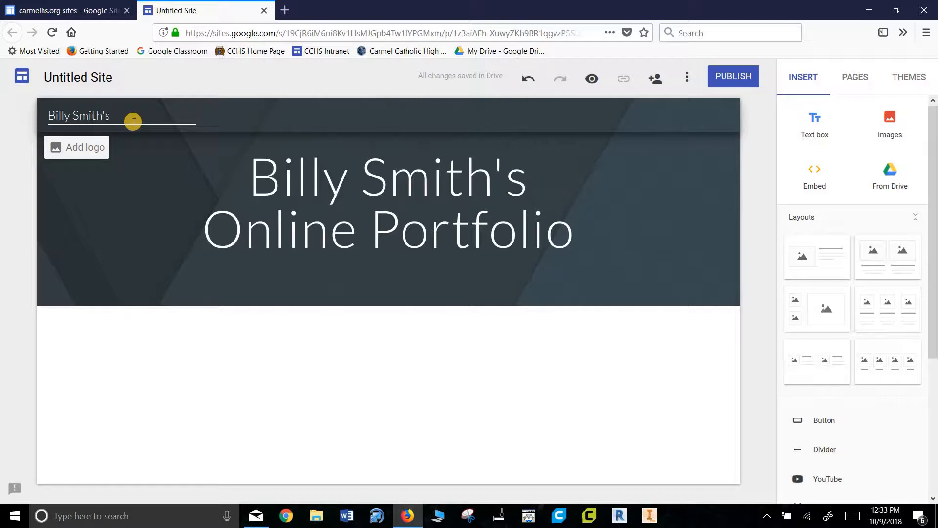
pyautogui.write('Online Portfolio')
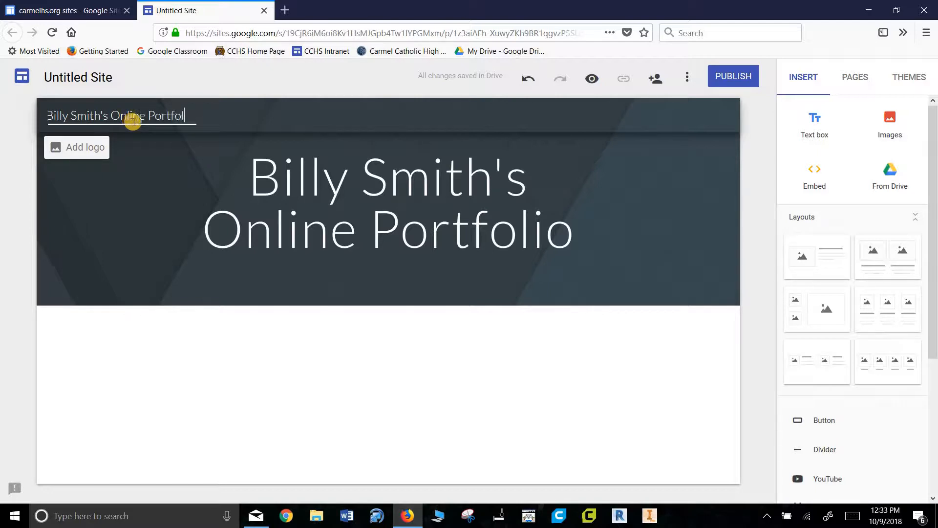
pyautogui.click(102, 76)
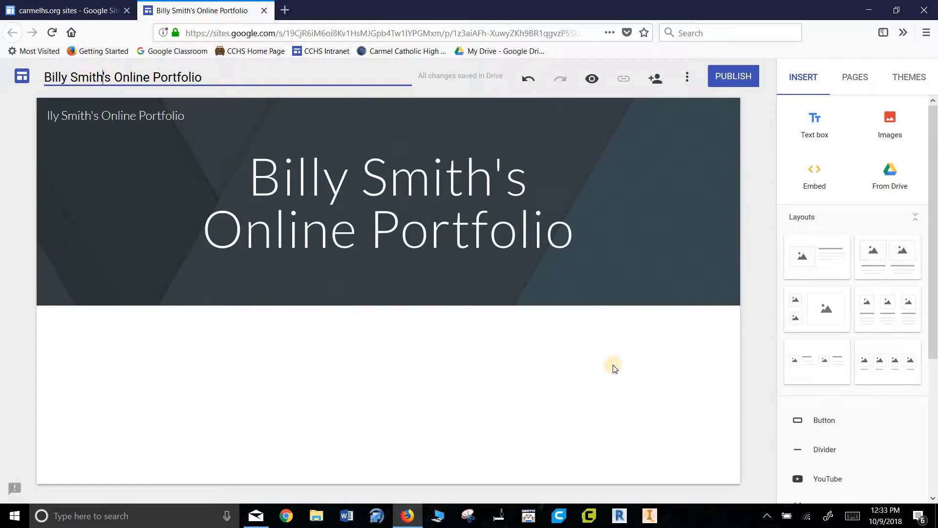
# Add a new page named "Resume" to the site.
pyautogui.click(856, 78)
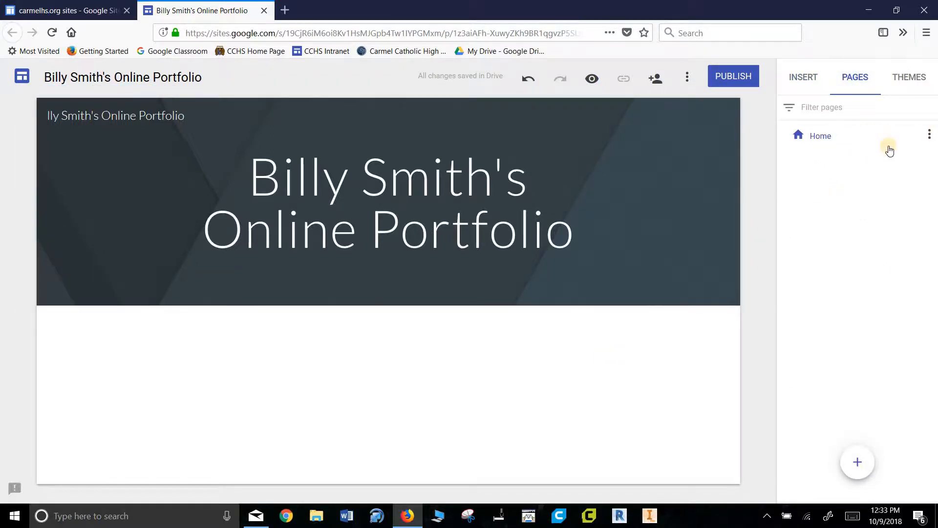
pyautogui.moveTo(853, 464)
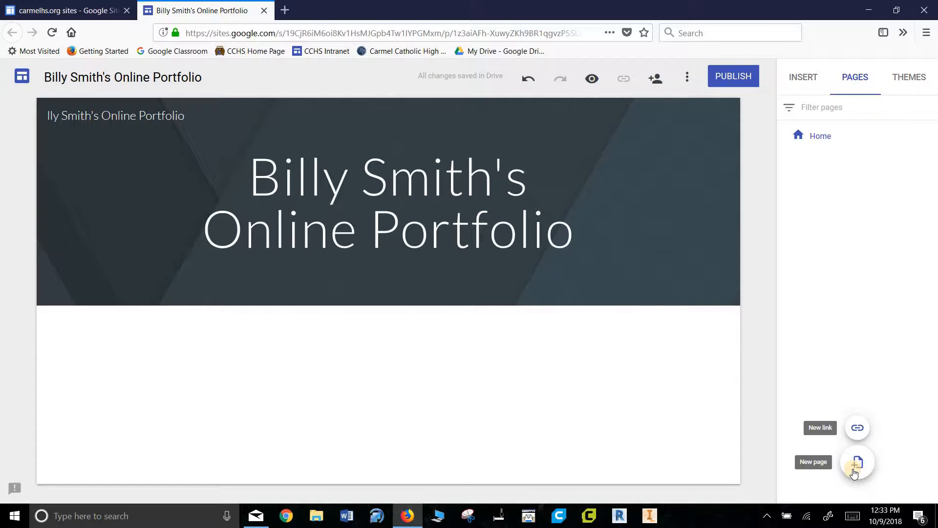
pyautogui.click(857, 464)
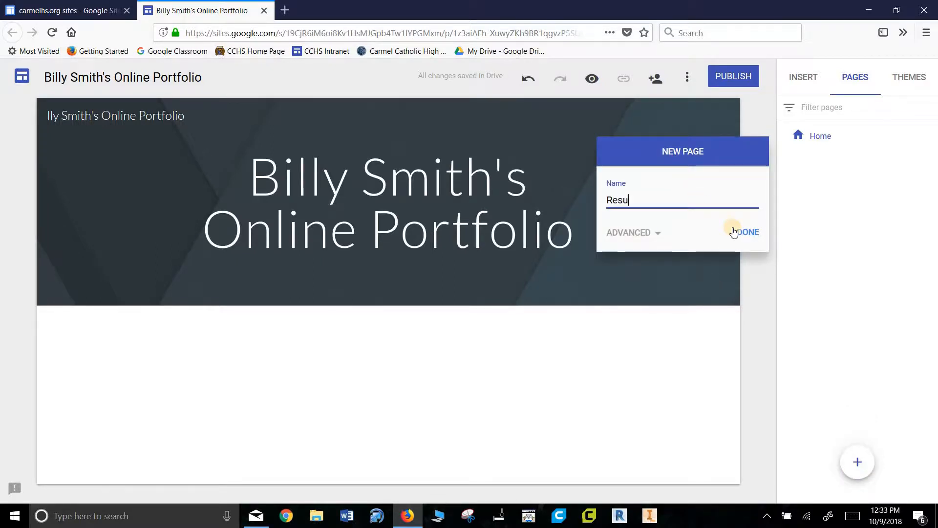
pyautogui.click(748, 234)
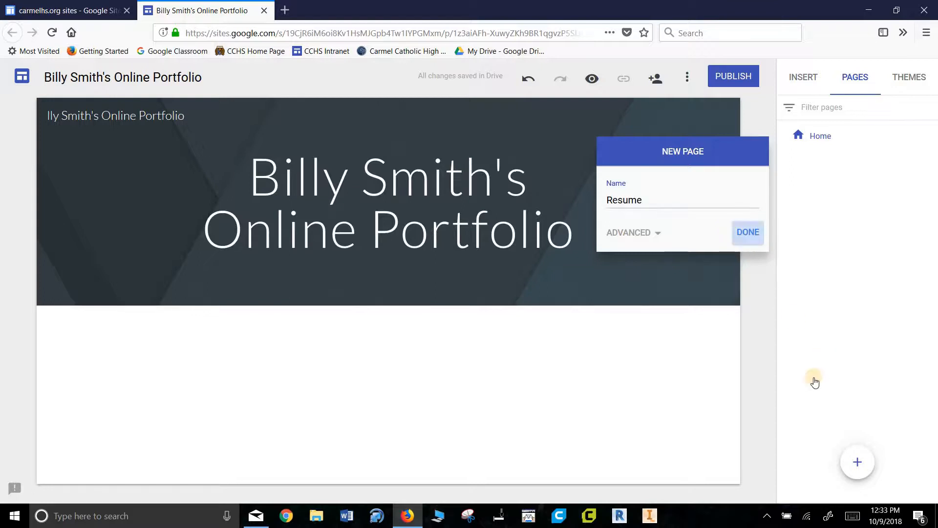
# Add a new page named "All About Me" to the site.
pyautogui.click(857, 463)
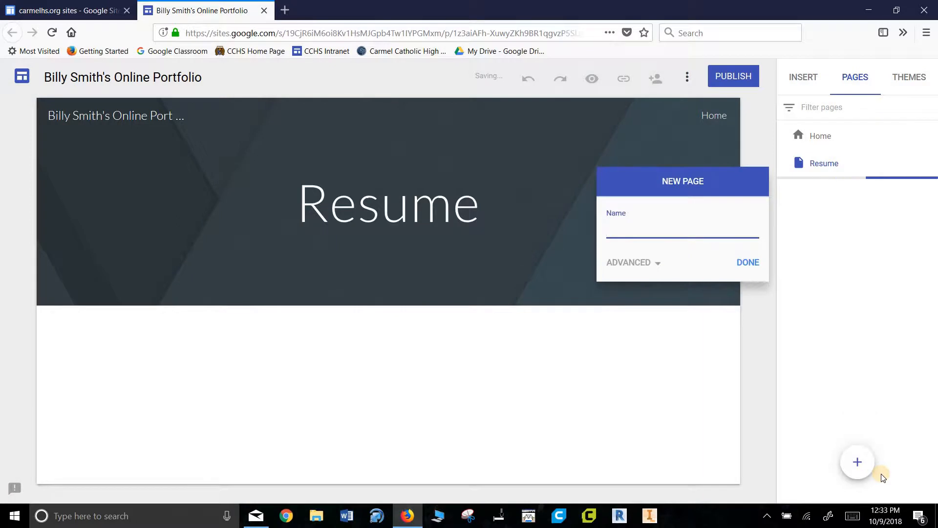
pyautogui.write('All About Me')
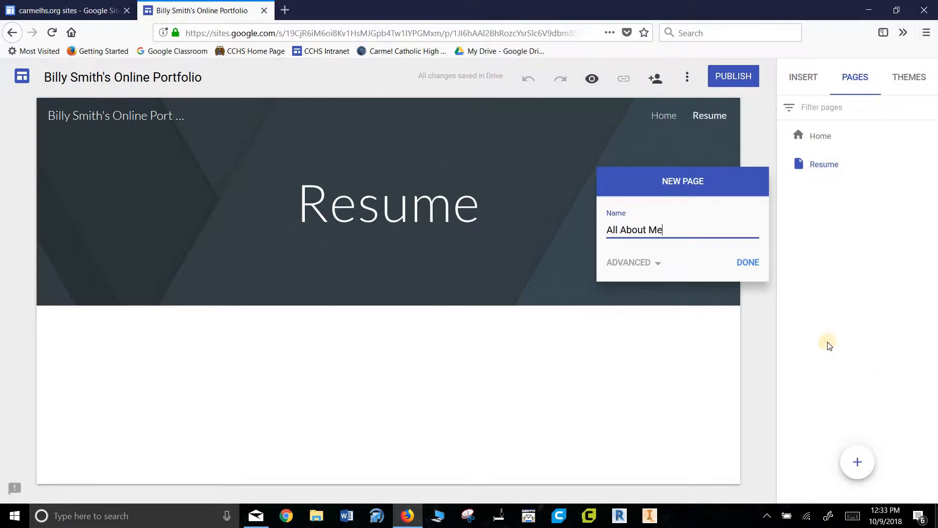
pyautogui.click(748, 263)
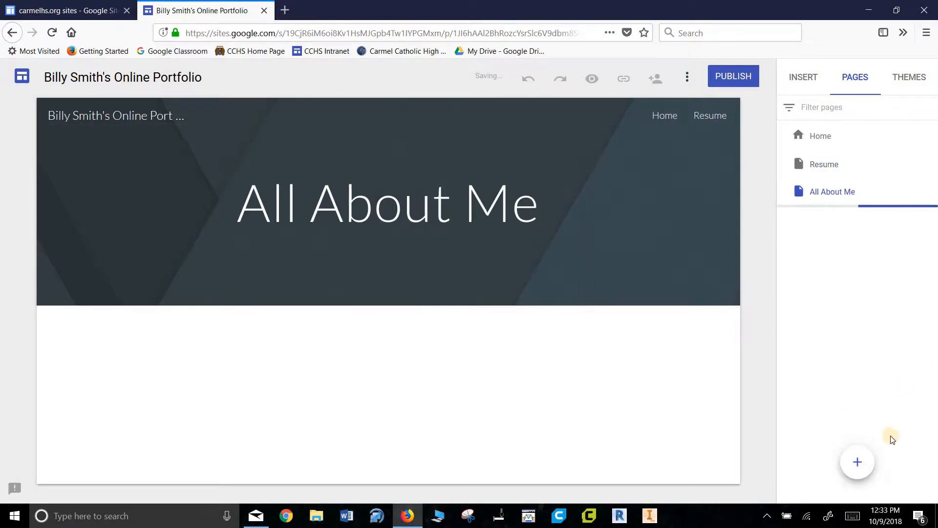
# Add a new page named "Introduction to Engineering" to the site, leaving its custom path blank.
pyautogui.click(860, 462)
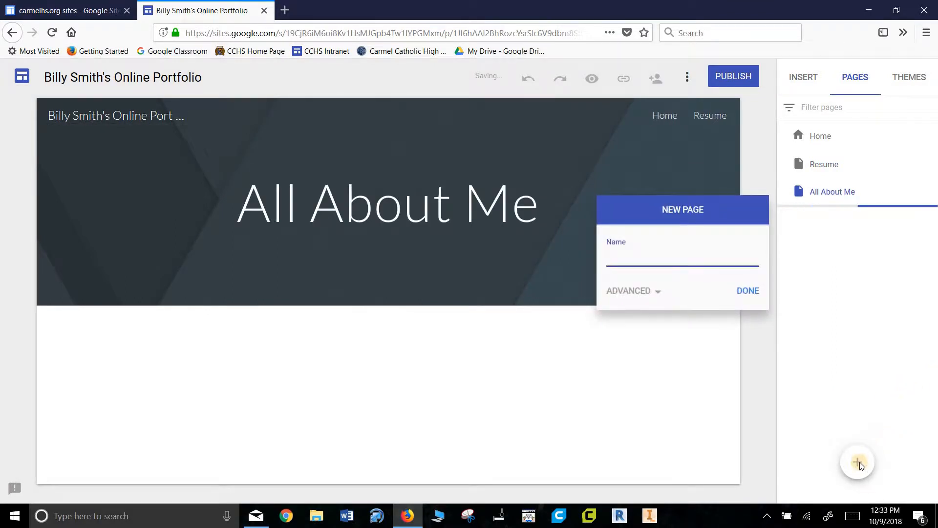
pyautogui.write('Introduction to Engineering')
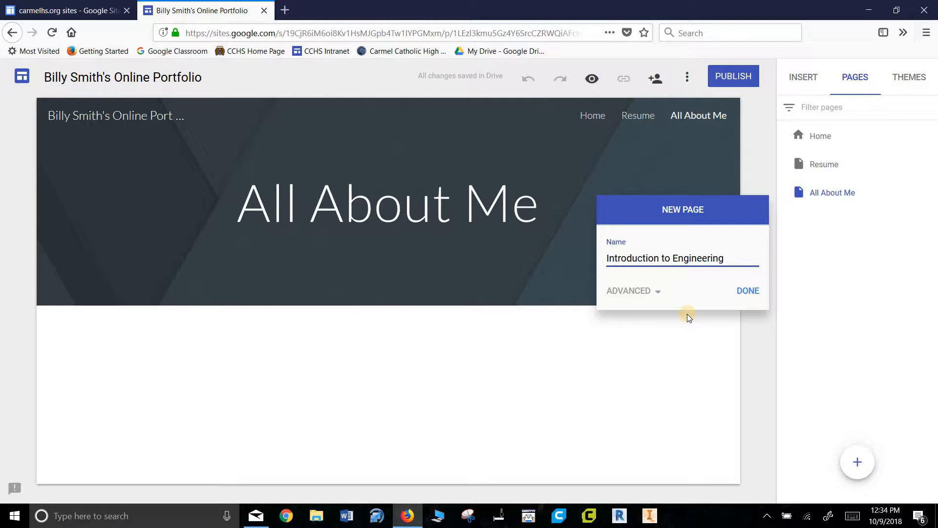
pyautogui.click(658, 293)
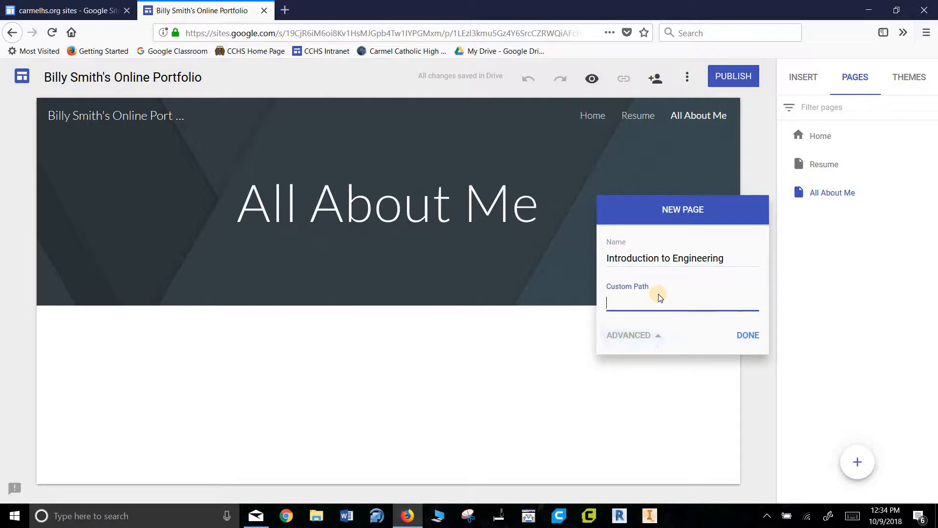
pyautogui.click(662, 338)
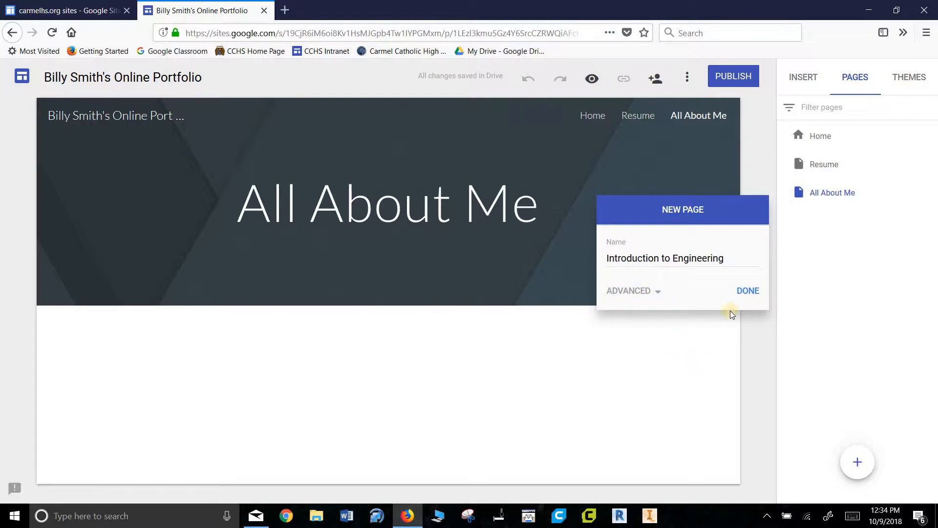
pyautogui.click(747, 290)
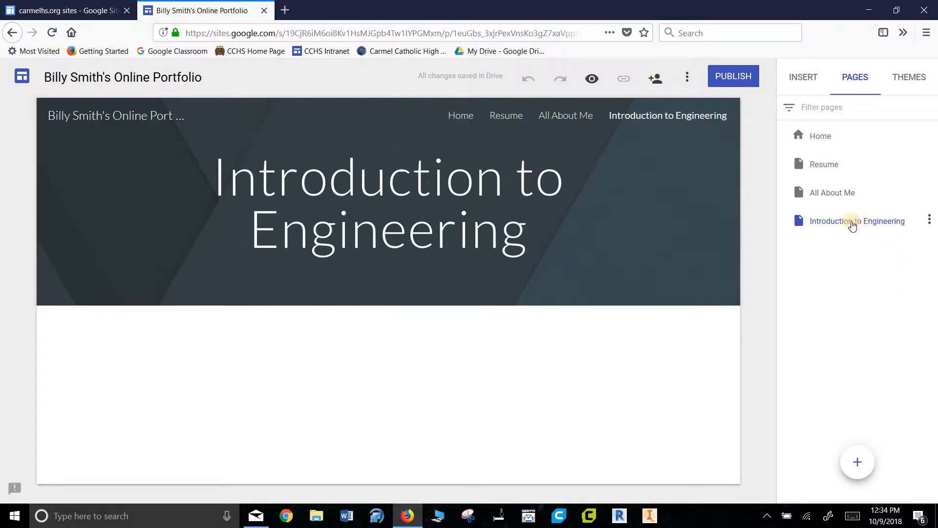
# Add a subpage named "Unit 1" under the Introduction to Engineering page.
pyautogui.click(929, 220)
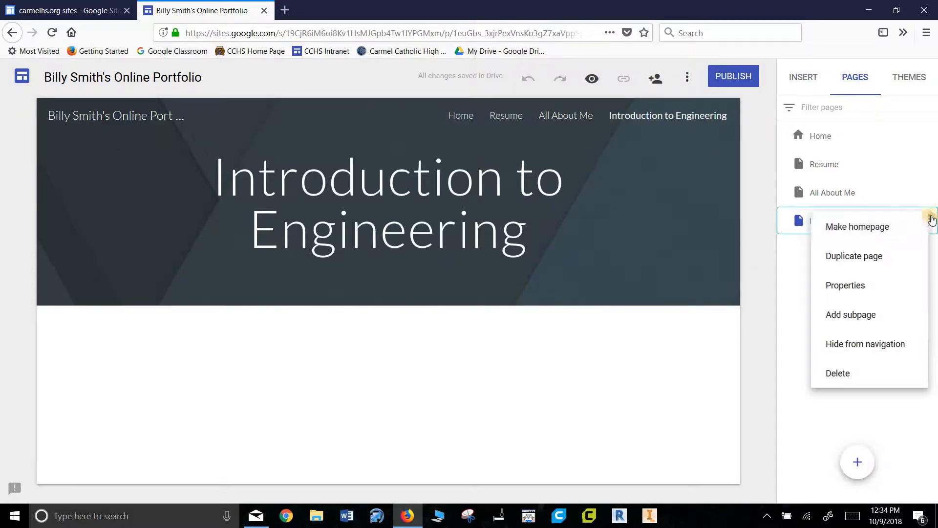
pyautogui.click(875, 315)
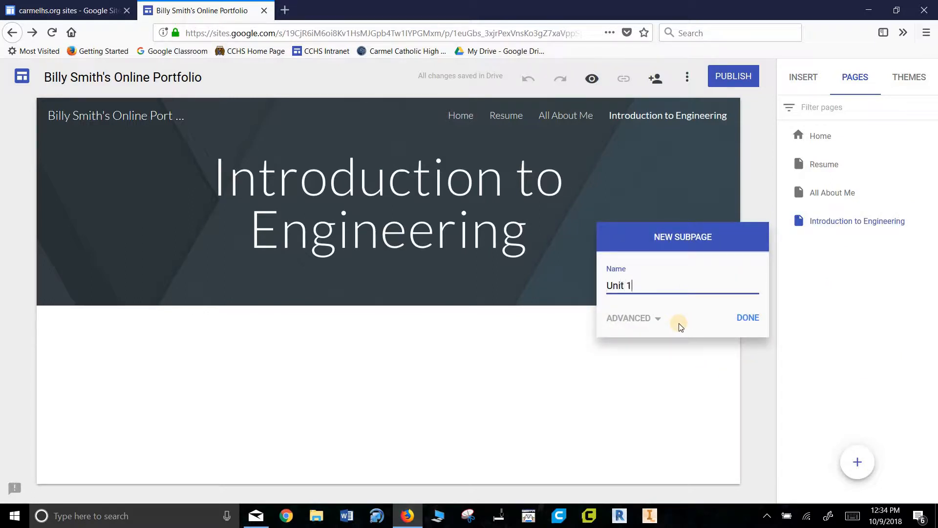
pyautogui.click(751, 322)
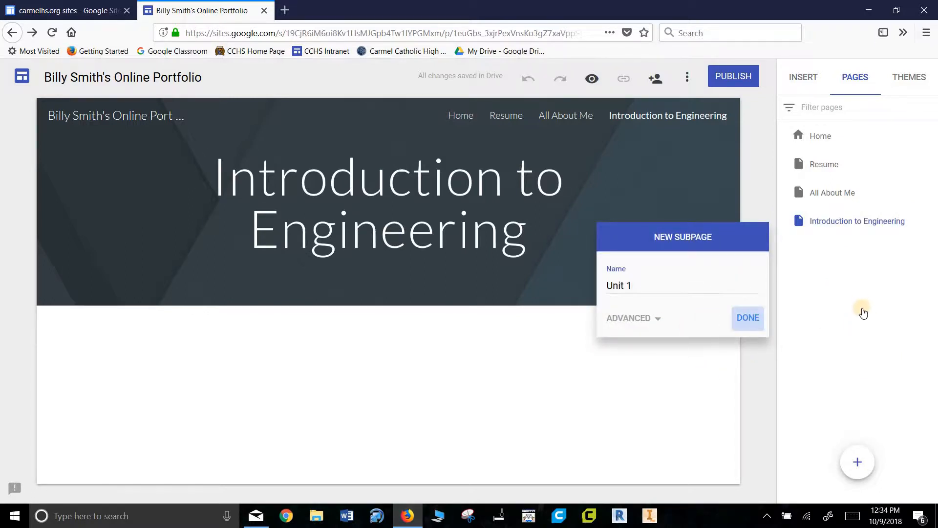
# Add a second subpage named "Unit 2" under the Introduction to Engineering page.
pyautogui.click(929, 219)
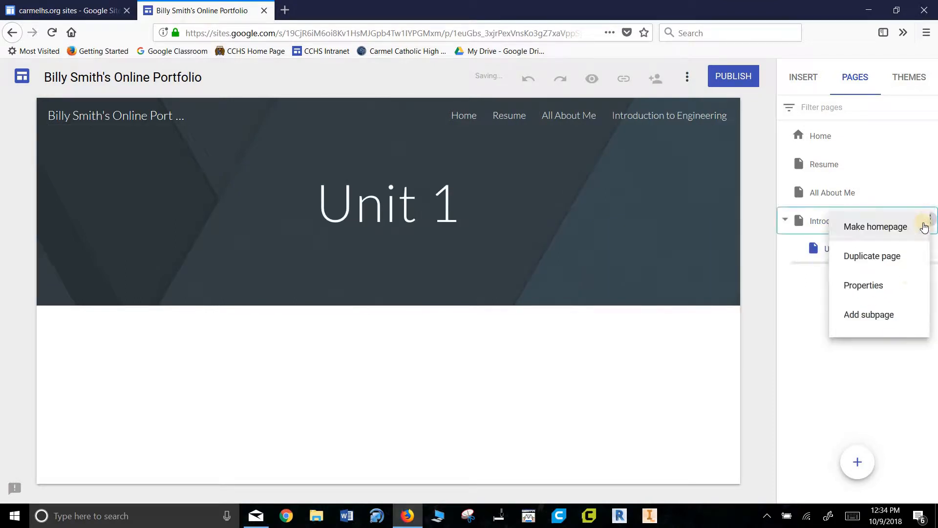
pyautogui.click(870, 317)
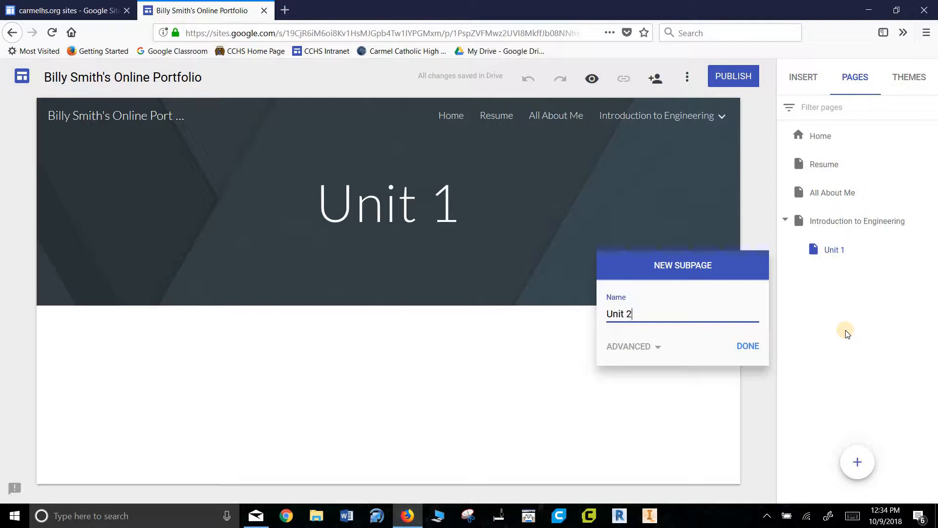
pyautogui.click(748, 348)
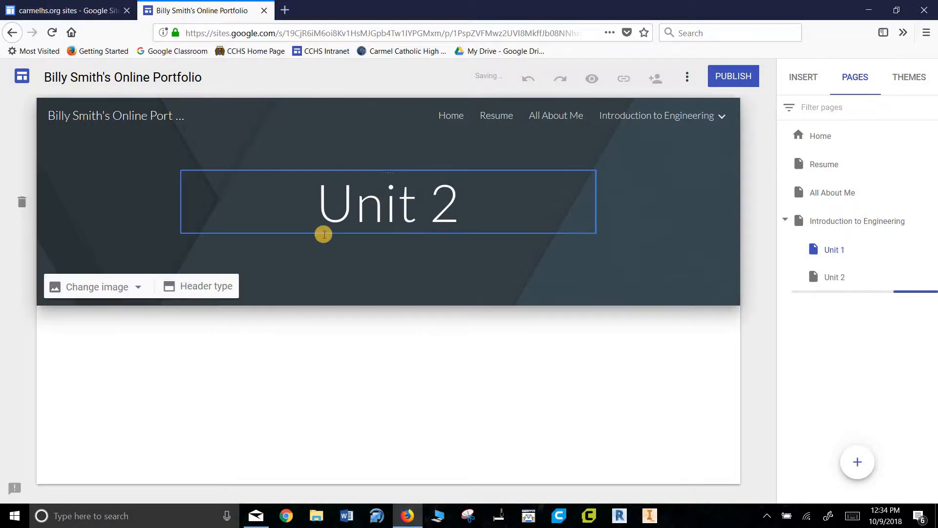
# Open the Unit 1 subpage through the Introduction to Engineering entry in the site's navigation.
pyautogui.click(831, 252)
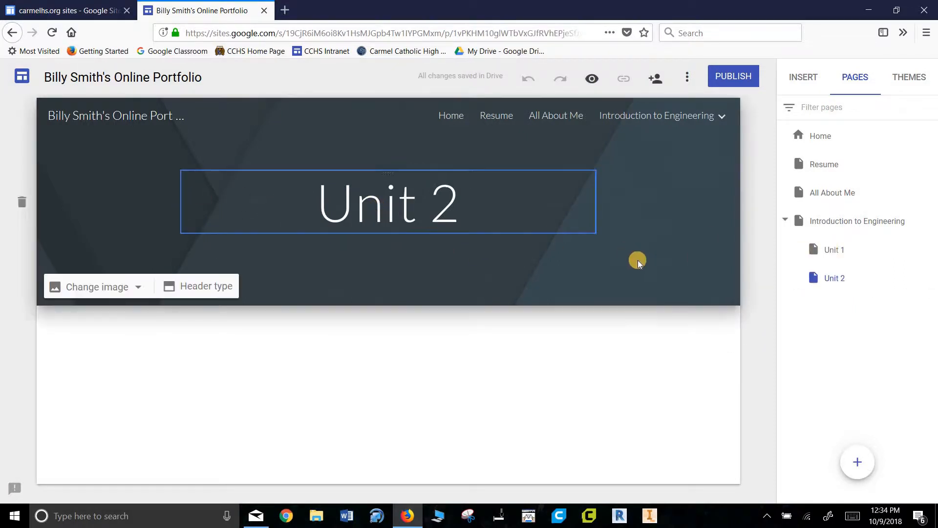
pyautogui.click(719, 116)
pyautogui.click(614, 146)
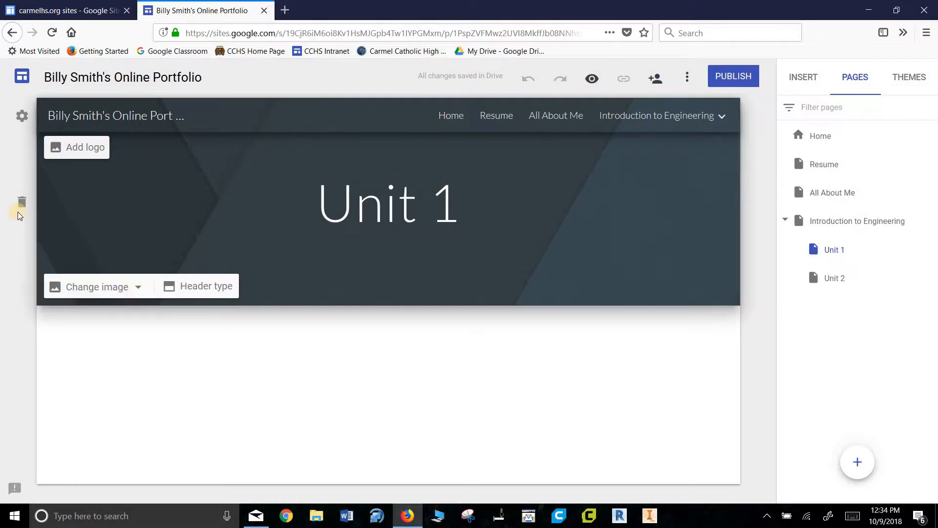
# Set the site's navigation mode to side navigation and check it in the site preview.
pyautogui.click(24, 117)
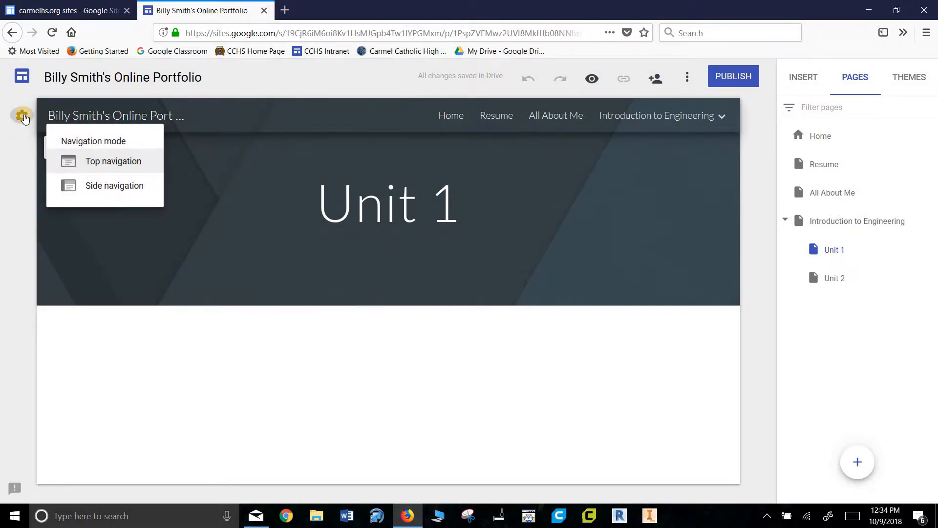
pyautogui.click(88, 194)
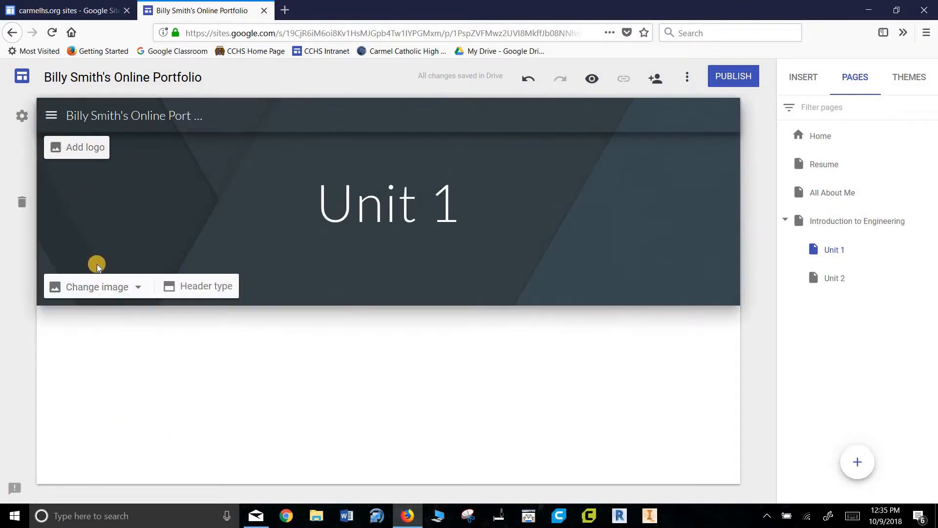
pyautogui.click(591, 78)
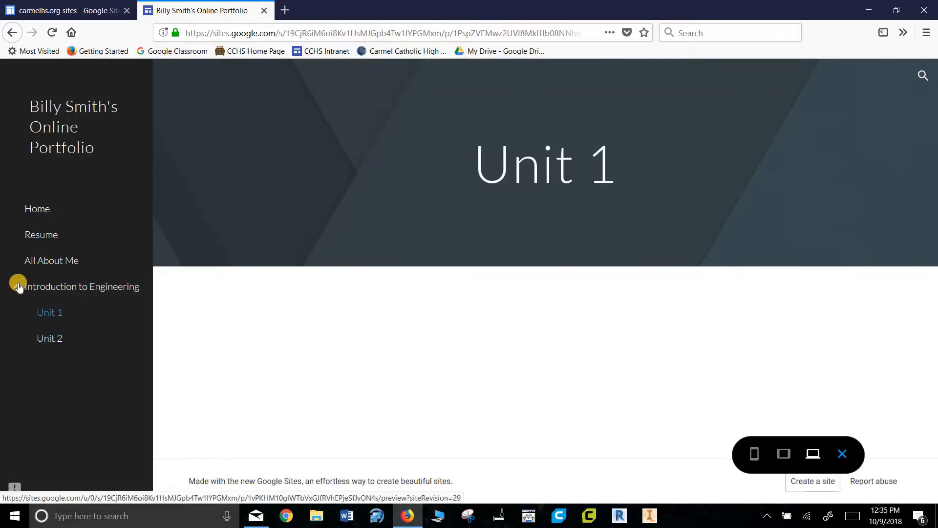
pyautogui.click(842, 454)
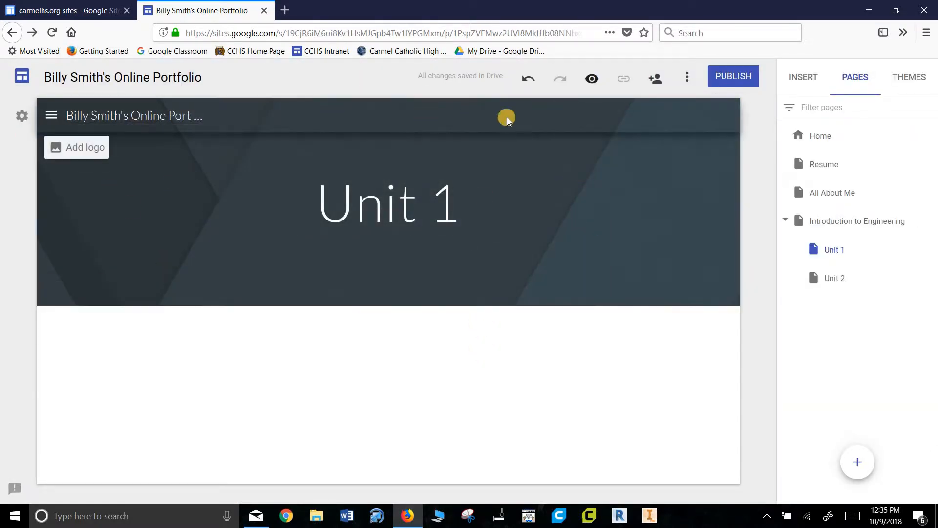
# Set the site's navigation mode back to top navigation.
pyautogui.click(822, 141)
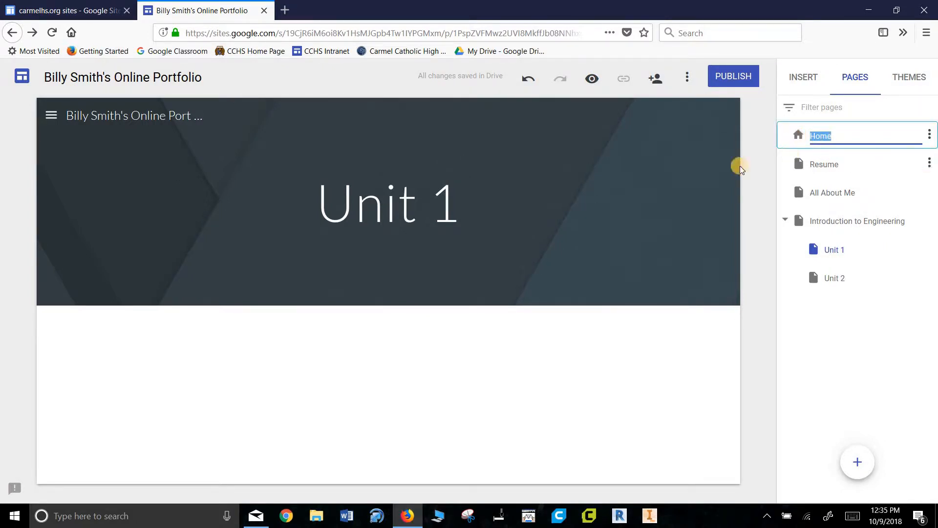
pyautogui.click(645, 184)
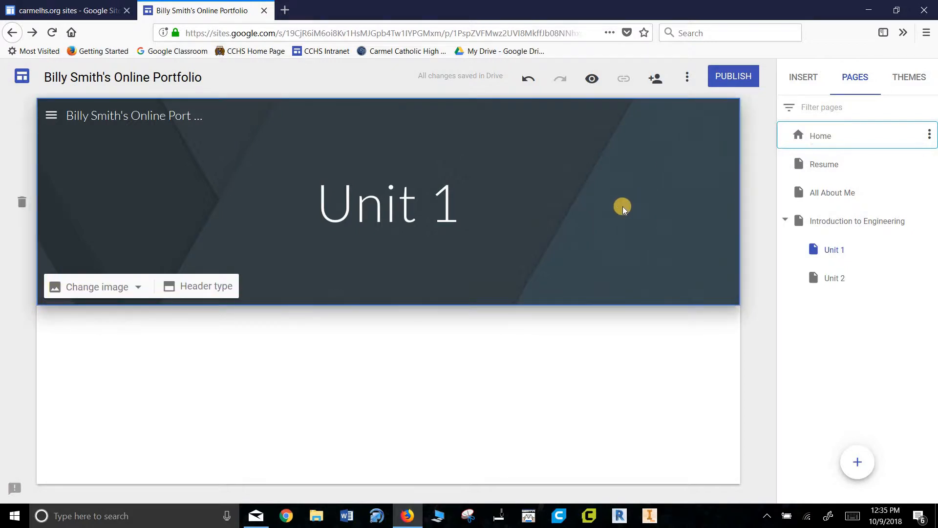
pyautogui.click(51, 116)
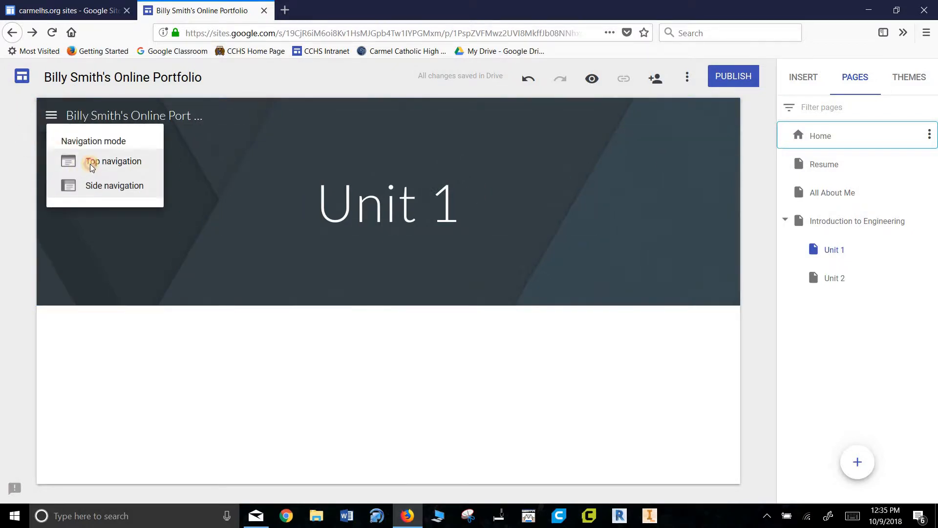
pyautogui.click(91, 166)
# View the Home page and open the Resume page for editing.
pyautogui.click(453, 119)
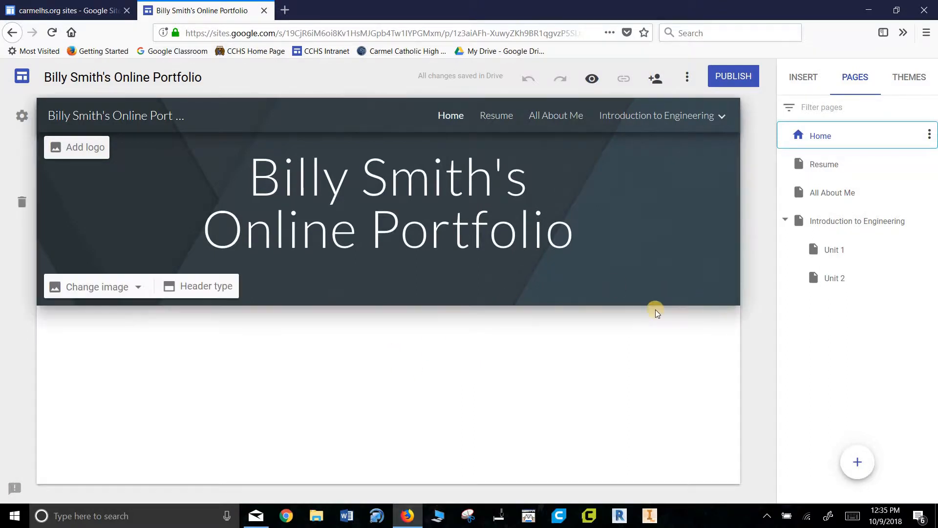
pyautogui.click(492, 115)
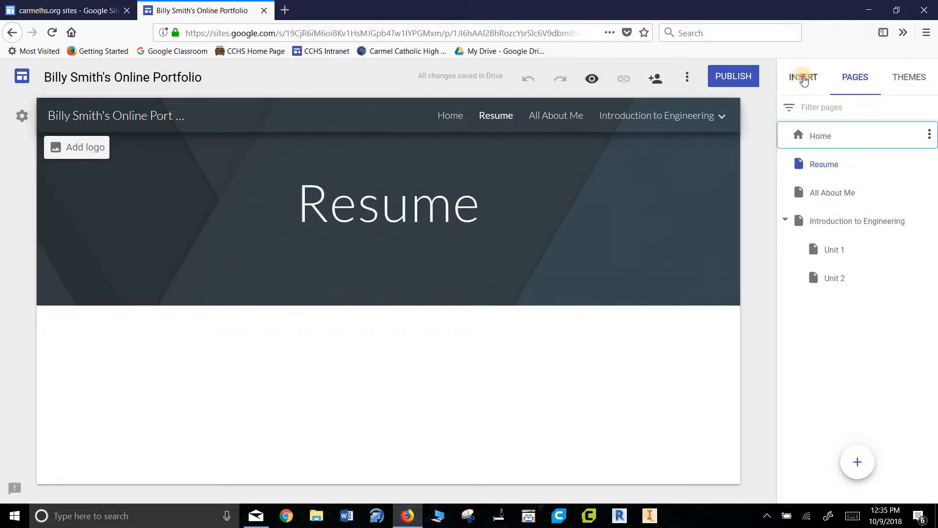
pyautogui.click(804, 78)
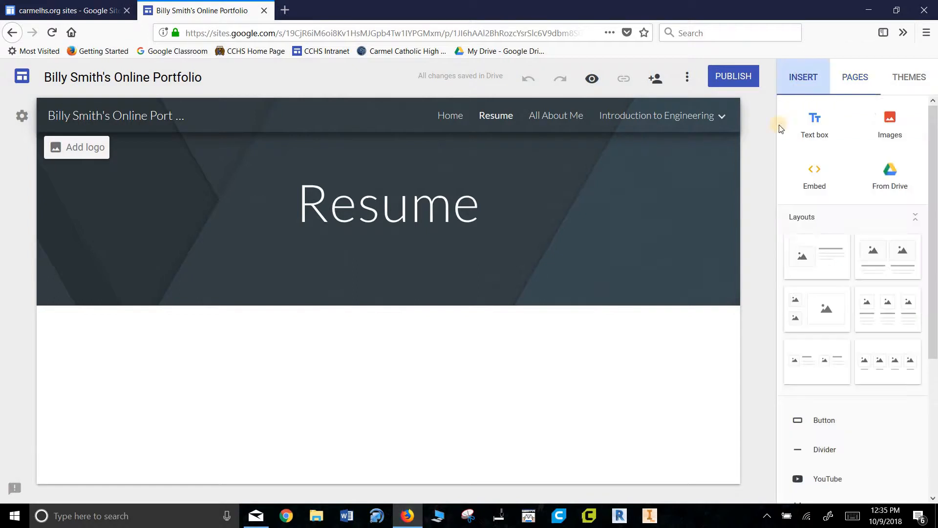
# Try the Simple theme in pink and in the custom green colour #00ff3b.
pyautogui.click(908, 78)
pyautogui.click(818, 175)
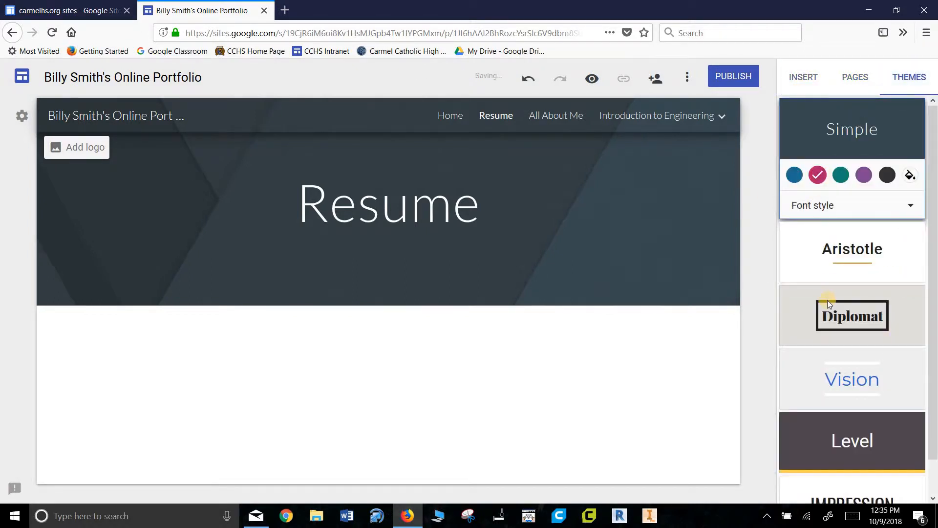
pyautogui.click(912, 176)
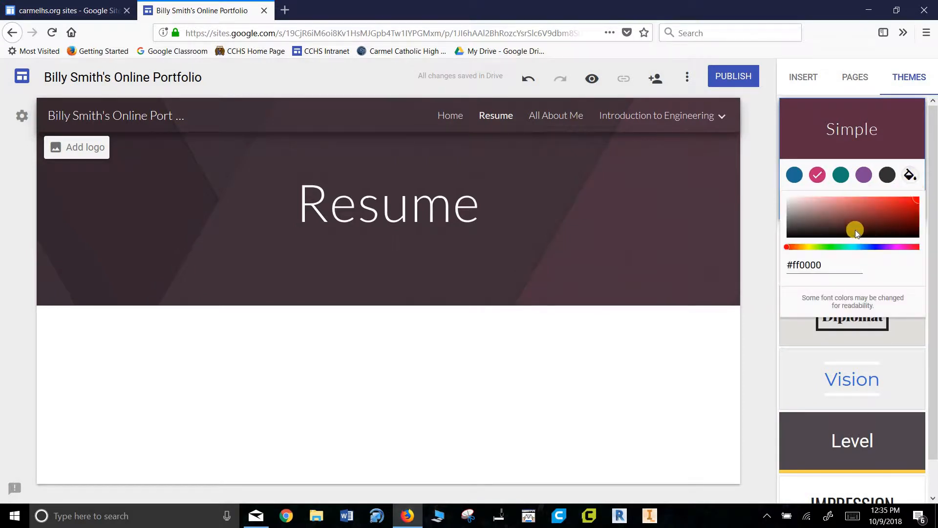
pyautogui.click(836, 247)
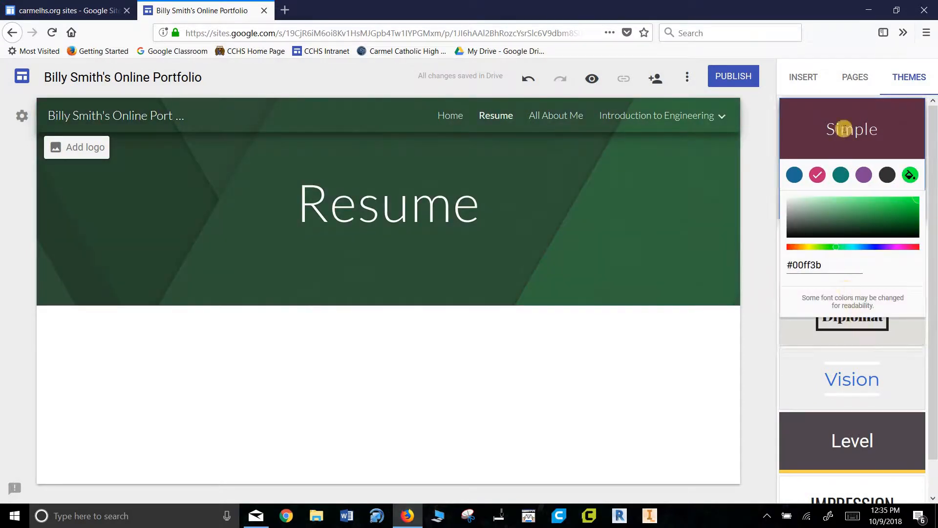
pyautogui.click(841, 175)
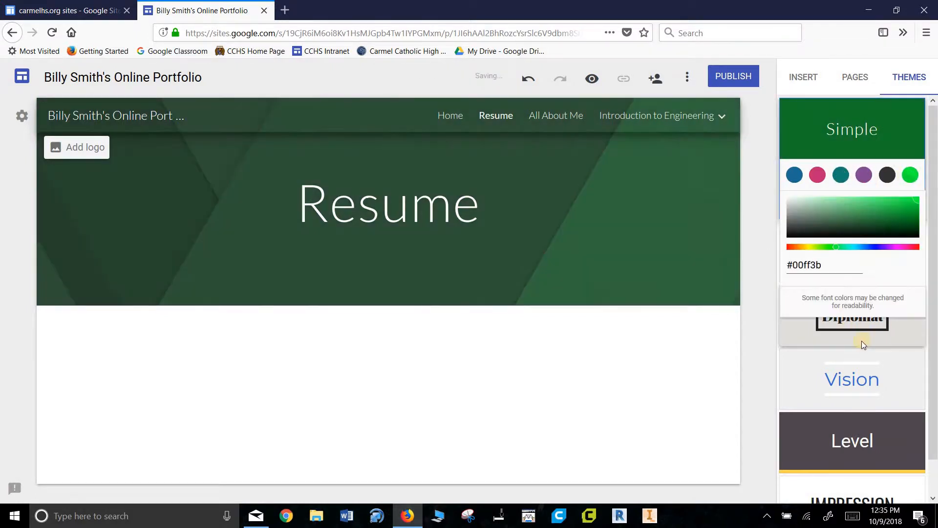
# Compare the Vision and Diplomat themes and apply Vision to the site.
pyautogui.click(862, 380)
pyautogui.click(869, 255)
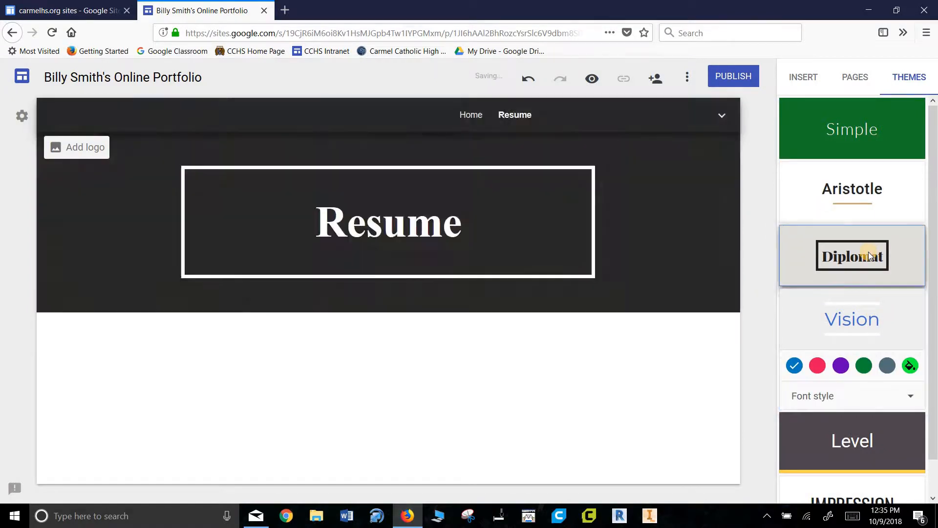
pyautogui.click(868, 382)
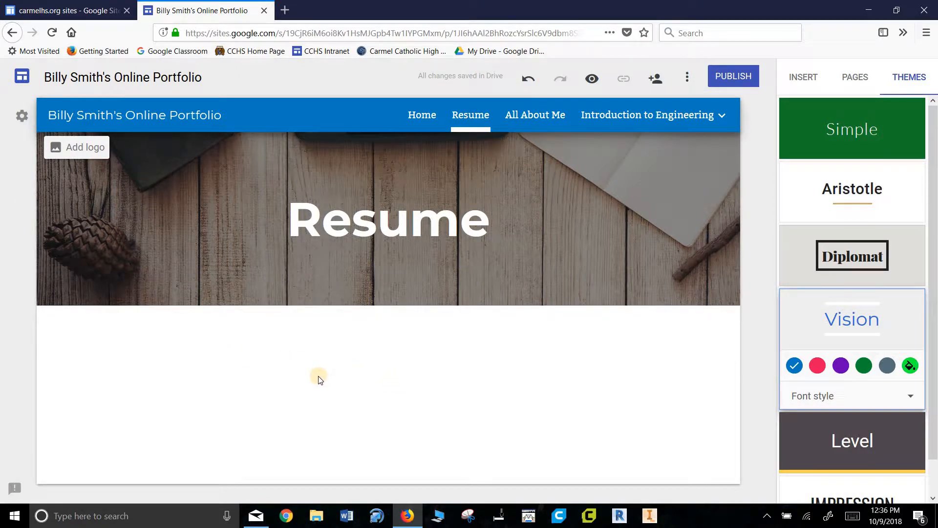
# Insert the layout with one image placeholder beside a heading and text below the Resume page header.
pyautogui.click(804, 77)
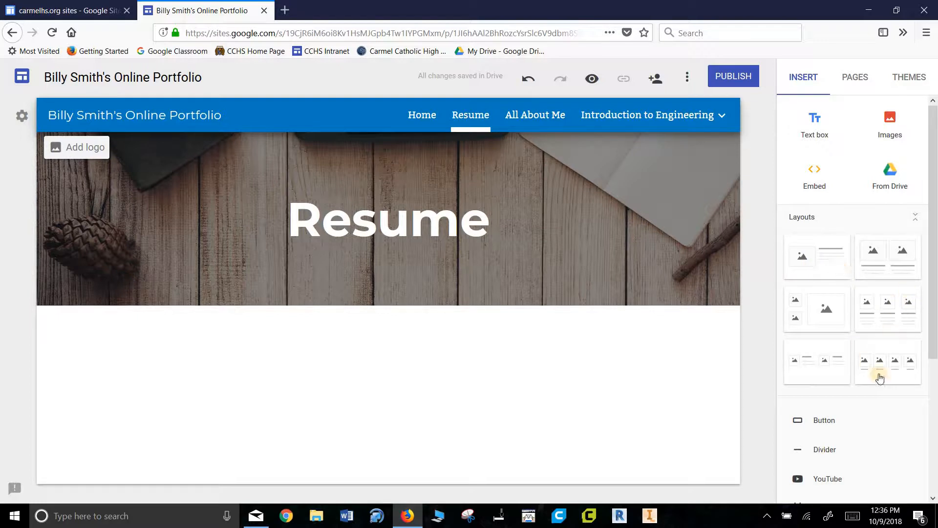
pyautogui.scroll(-4, 861, 425)
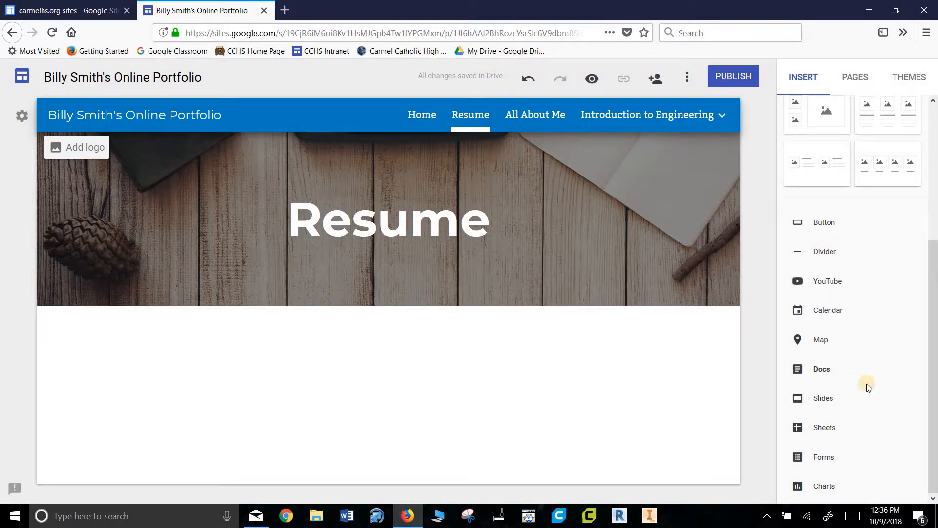
pyautogui.scroll(4, 854, 430)
pyautogui.moveTo(810, 260); pyautogui.dragTo(562, 352)
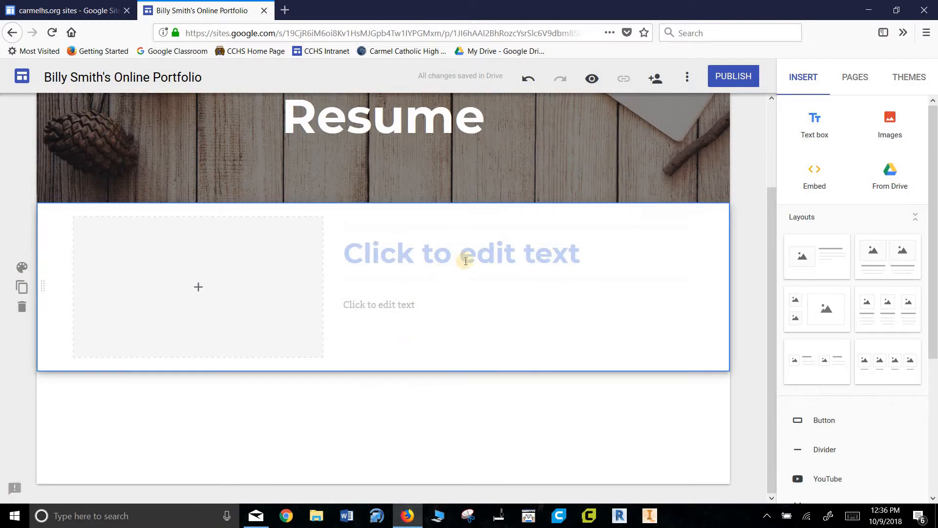
# Enter "Jobs" as the layout's heading and "Schools" as normal text on the line below it.
pyautogui.click(503, 262)
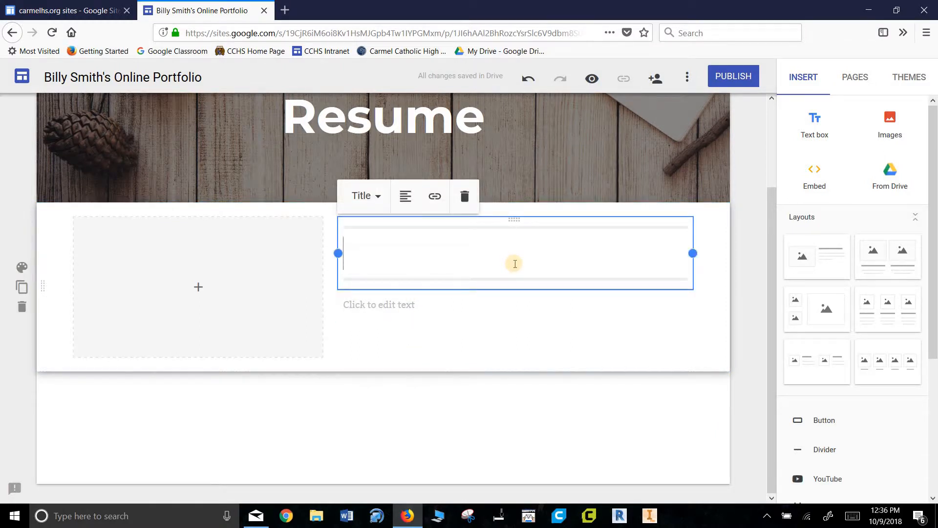
pyautogui.write('Jobs')
pyautogui.press('Return')
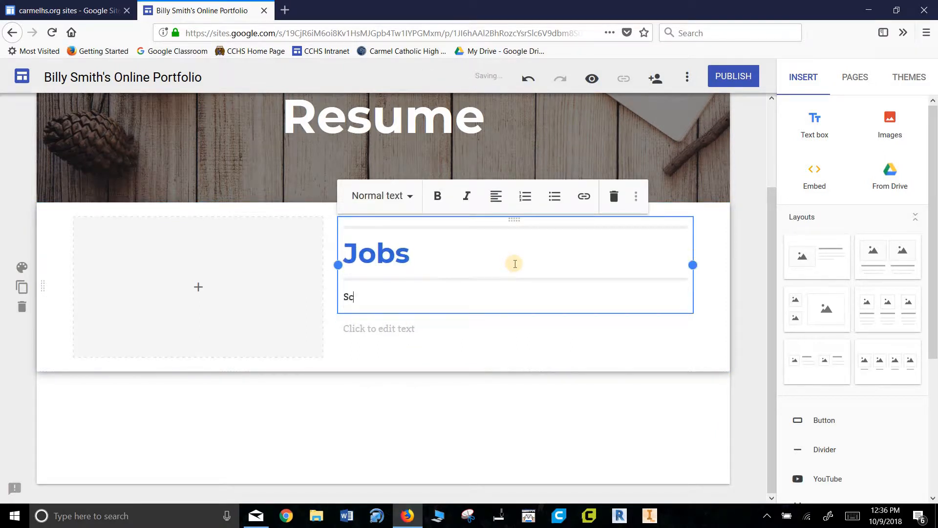
pyautogui.write('Schools')
pyautogui.press('Return')
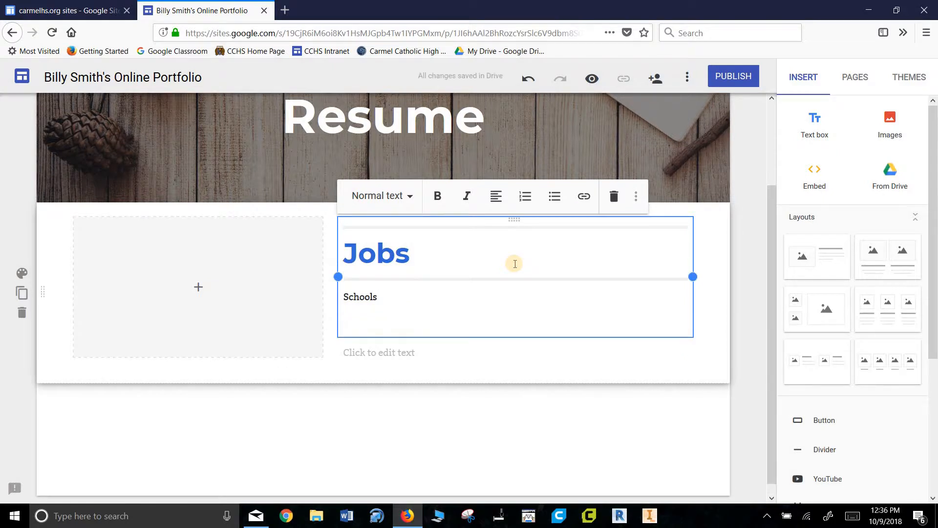
# Try the Heading style on the "Jobs" line and set it to Normal text.
pyautogui.click(416, 267)
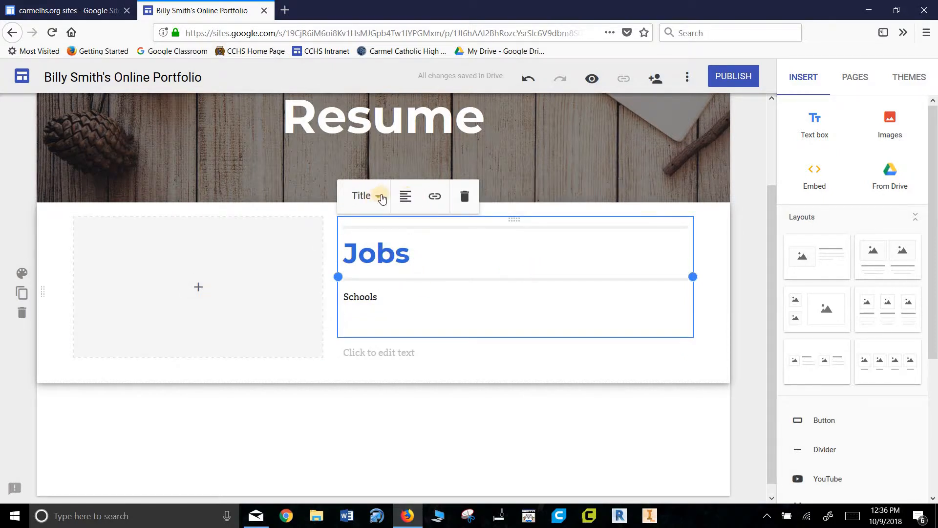
pyautogui.click(385, 196)
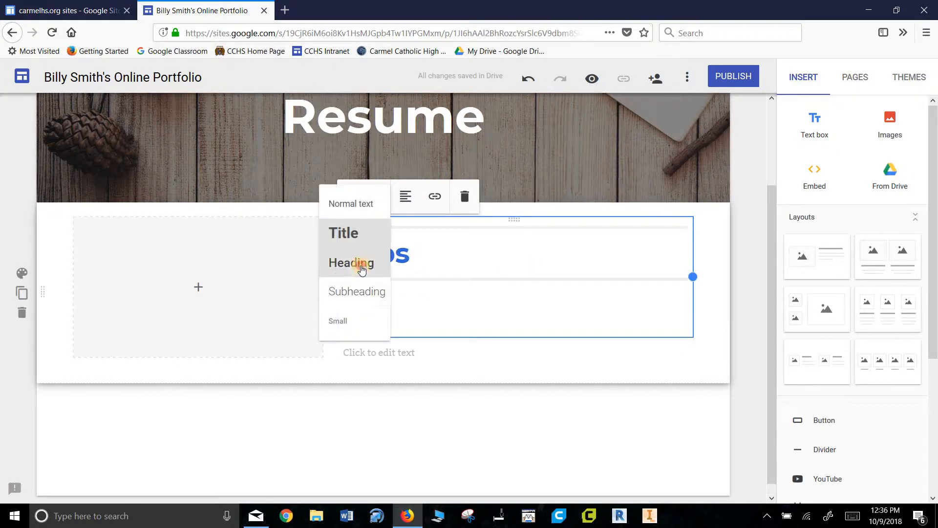
pyautogui.click(361, 264)
pyautogui.click(383, 197)
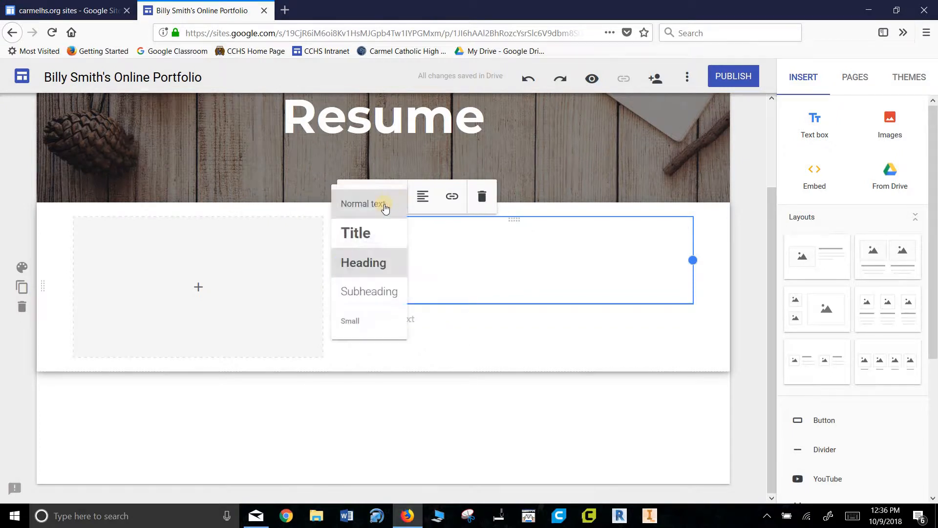
pyautogui.click(364, 203)
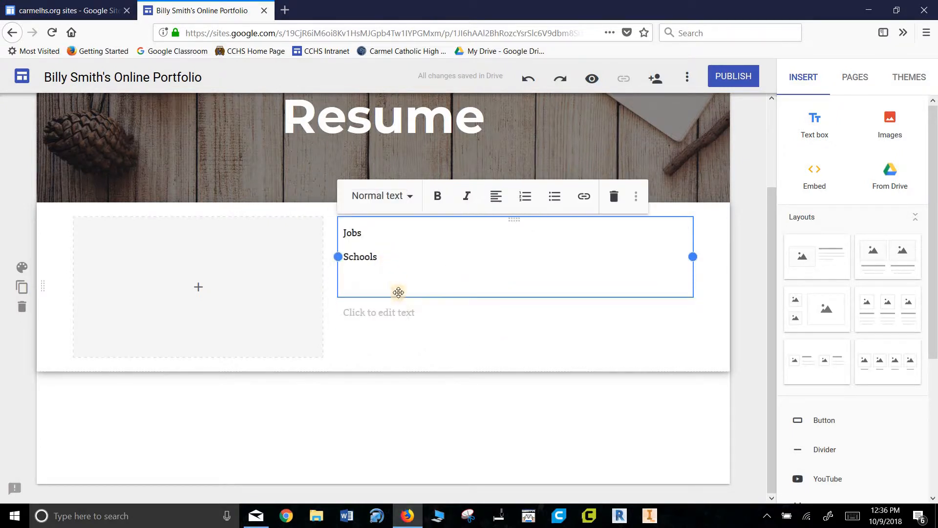
# Switch to the Snipping Tool and capture a rectangular snip of the gazebo in the desktop wallpaper.
pyautogui.click(227, 293)
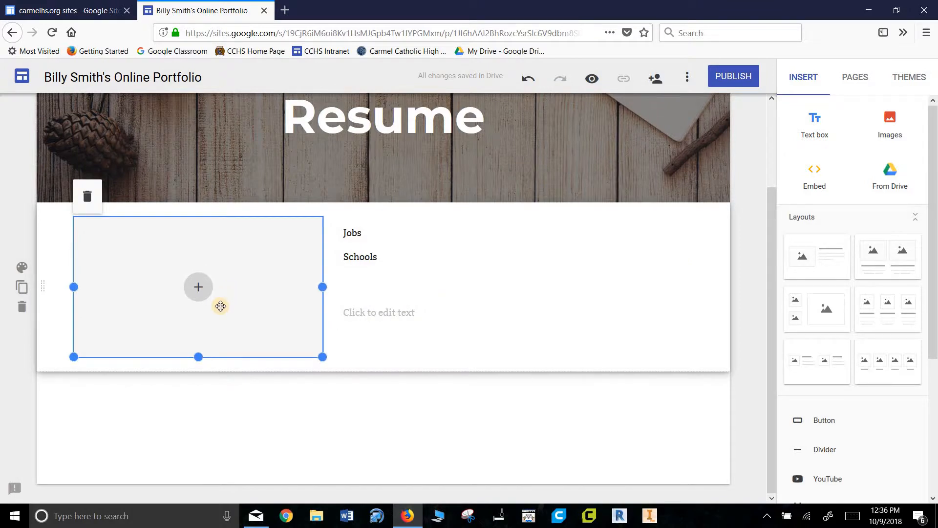
pyautogui.click(869, 10)
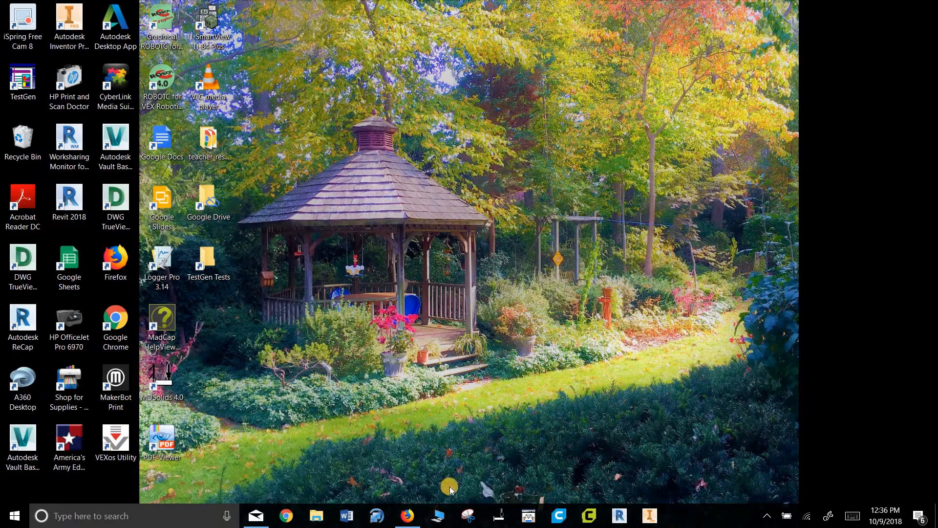
pyautogui.click(467, 517)
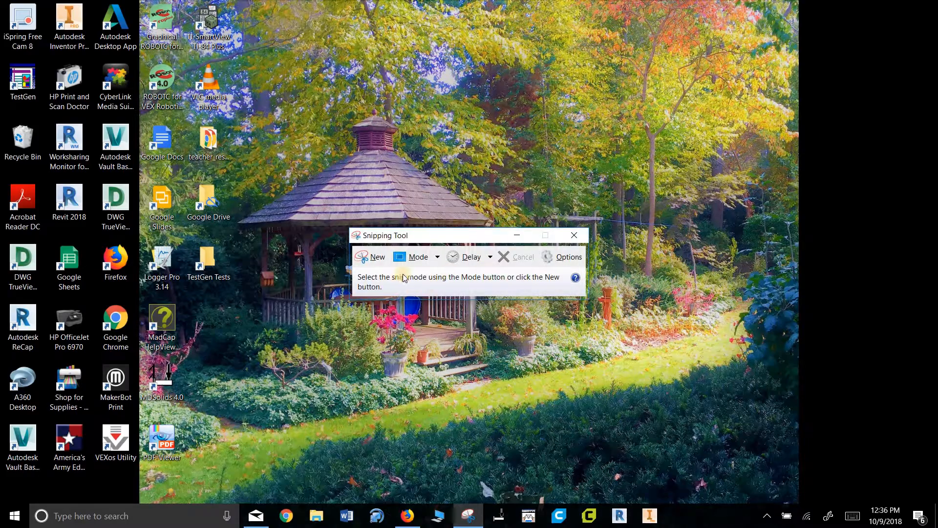
pyautogui.click(375, 257)
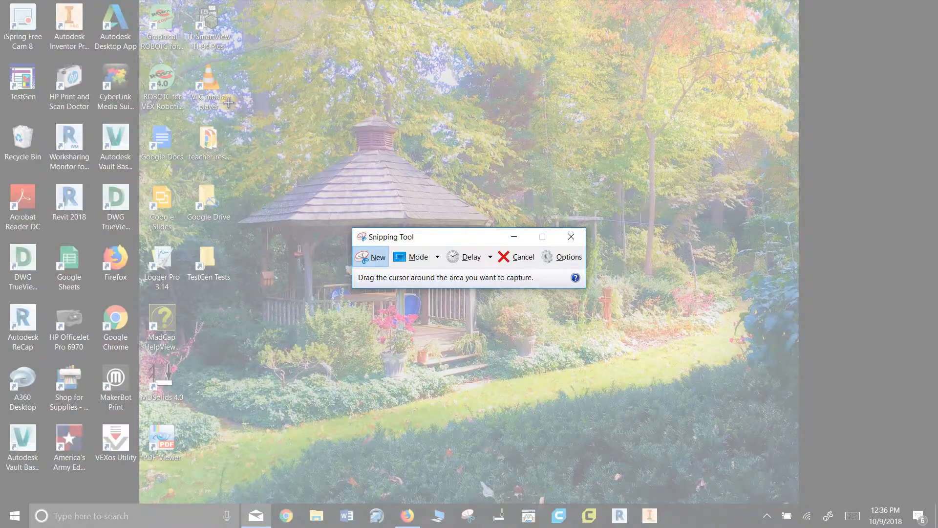
pyautogui.moveTo(228, 102); pyautogui.dragTo(507, 407)
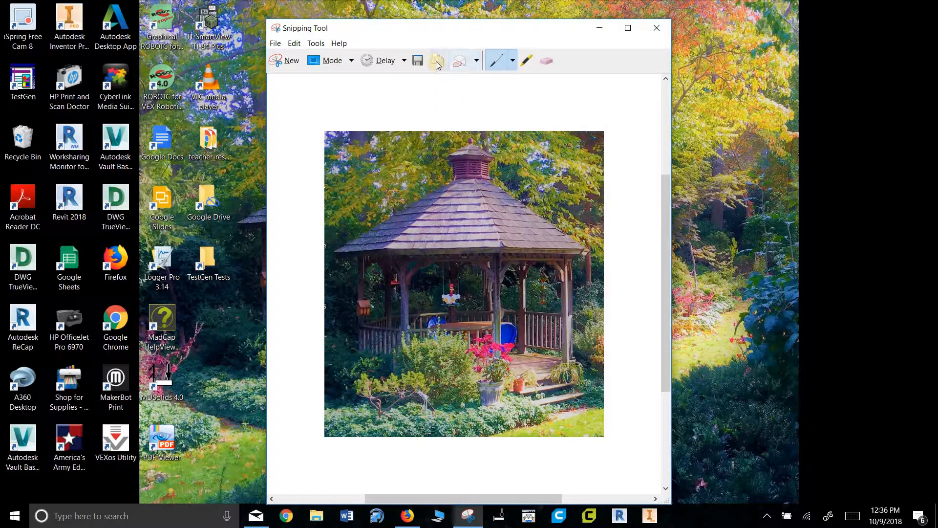
pyautogui.click(656, 28)
# Switch back to Firefox, paste the gazebo snip into the Resume page's image placeholder and stretch its height to show the whole gazebo.
pyautogui.click(406, 516)
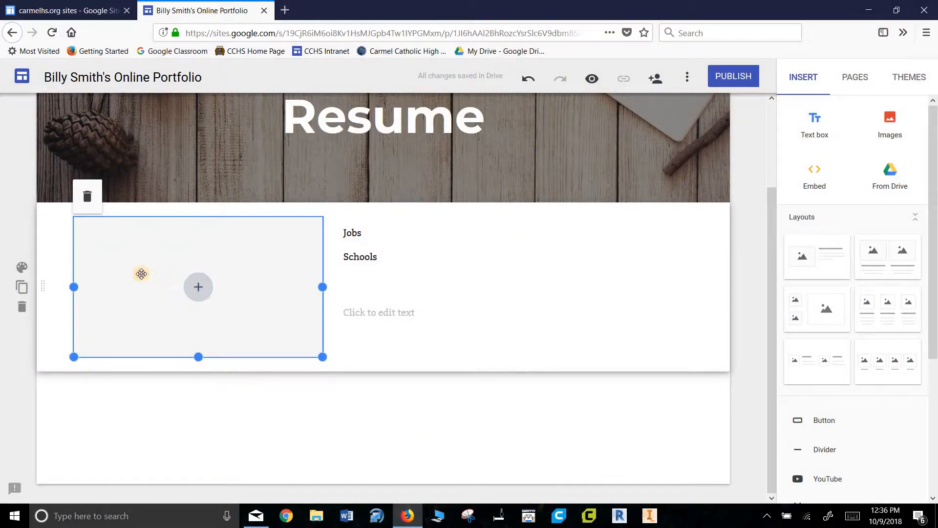
pyautogui.rightClick(141, 274)
pyautogui.press('Escape')
pyautogui.hotkey('ctrl', 'v')
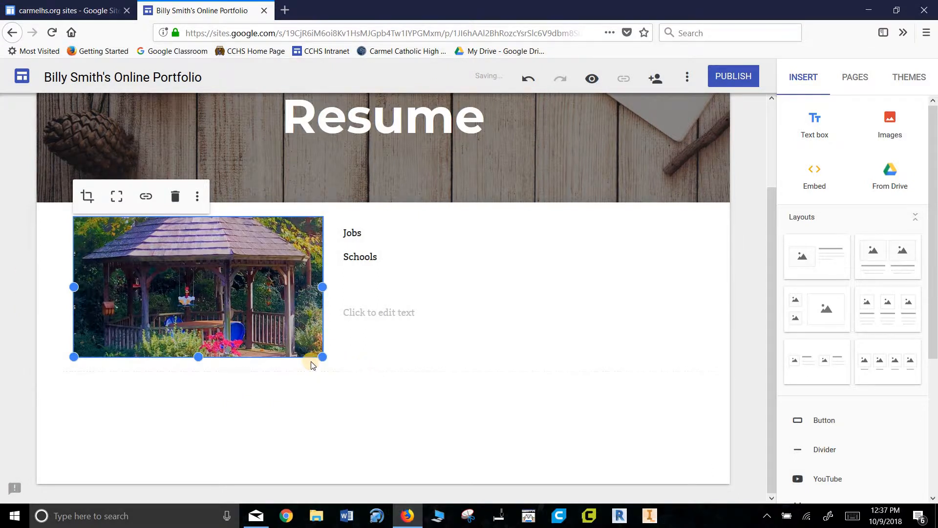
pyautogui.moveTo(197, 357); pyautogui.dragTo(199, 462)
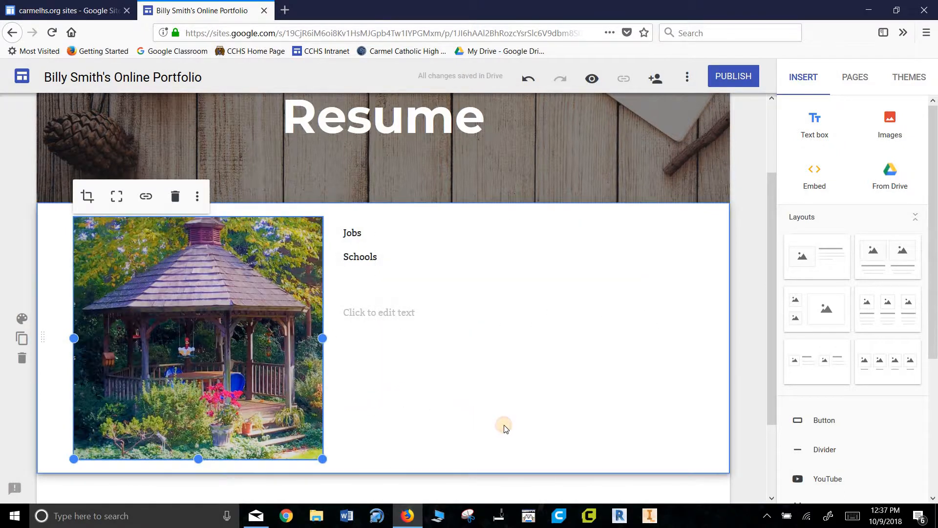
pyautogui.click(584, 434)
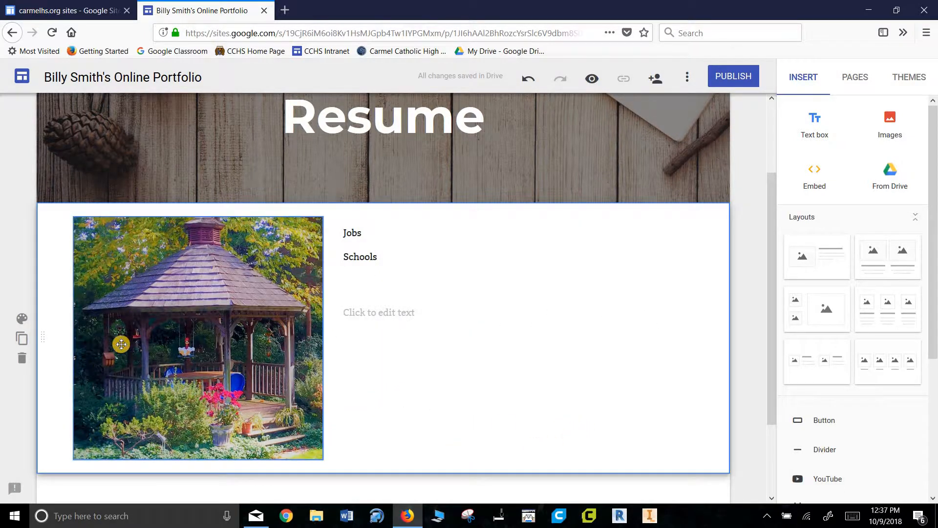
# Try the Emphasis 1 background on the gazebo image's section and apply the Emphasis 2 section style.
pyautogui.click(22, 319)
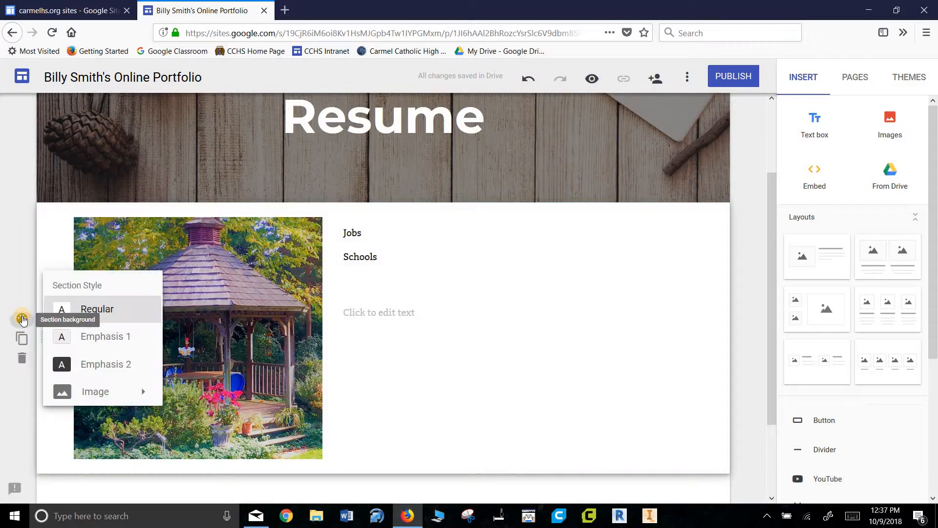
pyautogui.click(108, 336)
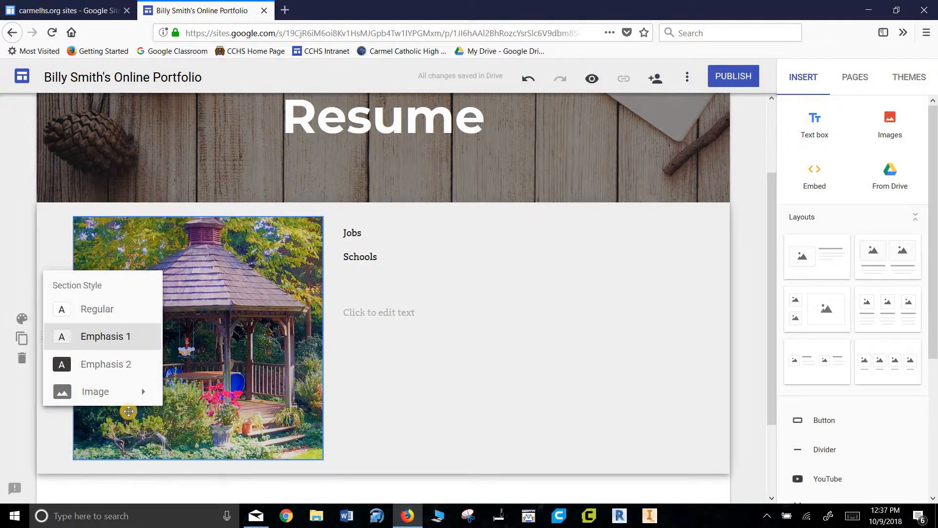
pyautogui.click(100, 364)
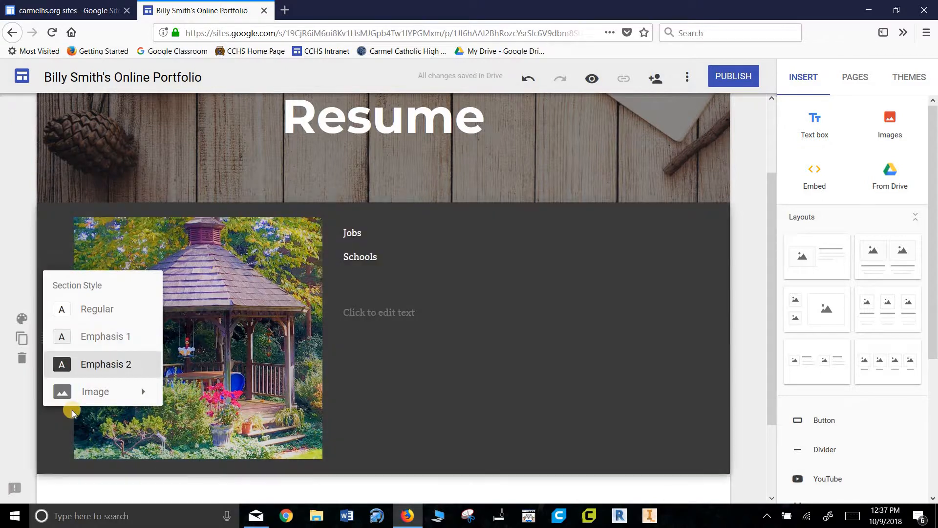
pyautogui.click(531, 193)
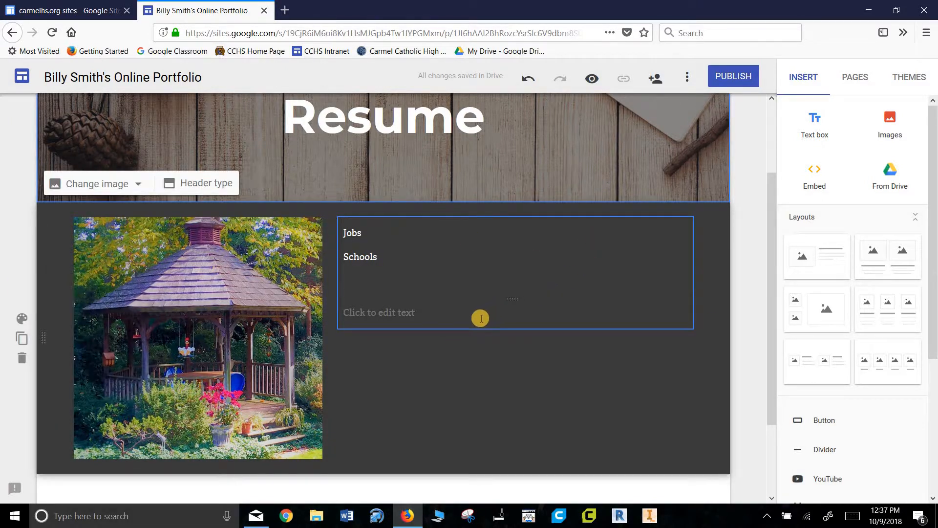
# Clear the "Jobs" and "Schools" text and delete both text boxes beside the gazebo image.
pyautogui.click(429, 306)
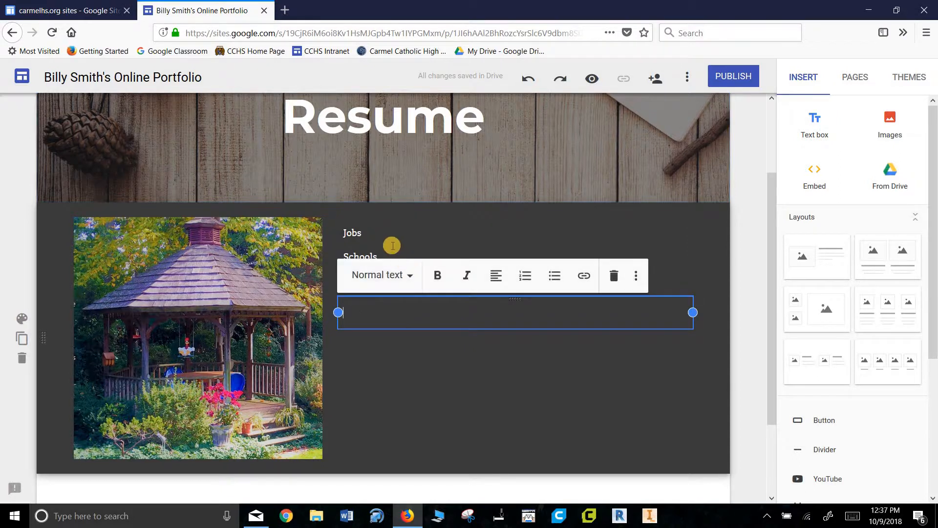
pyautogui.click(394, 256)
pyautogui.moveTo(396, 256); pyautogui.dragTo(328, 219)
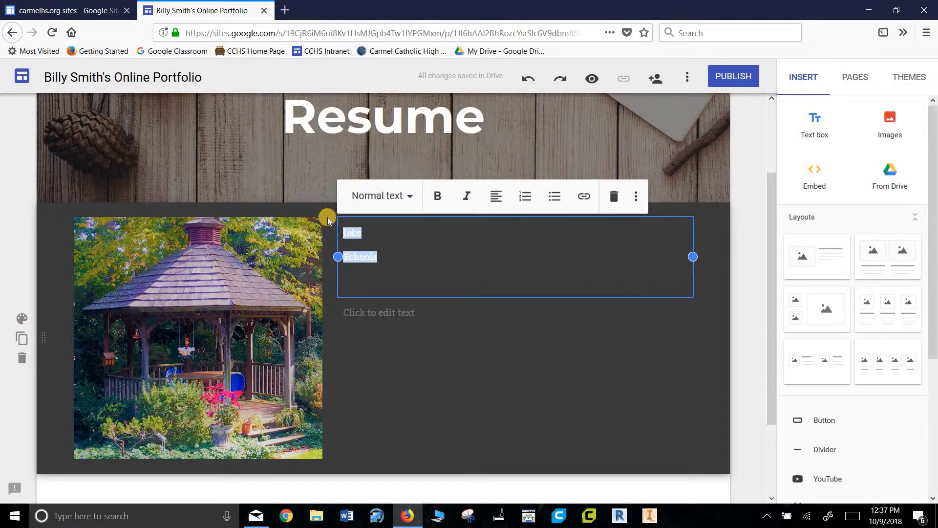
pyautogui.press('BackSpace')
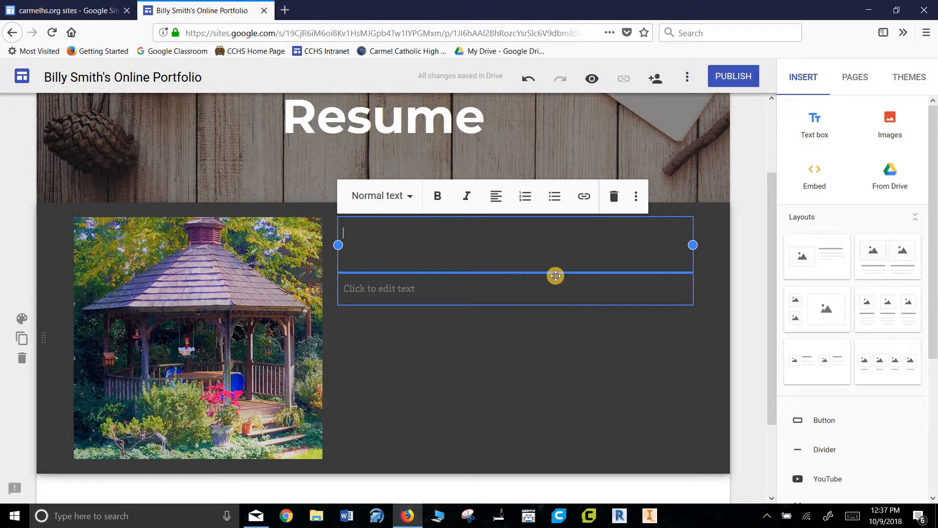
pyautogui.click(556, 275)
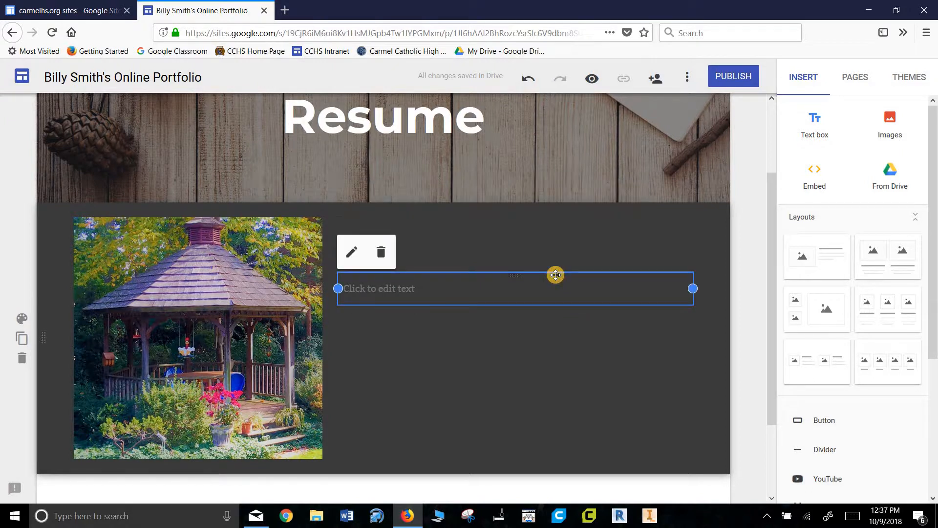
pyautogui.click(556, 275)
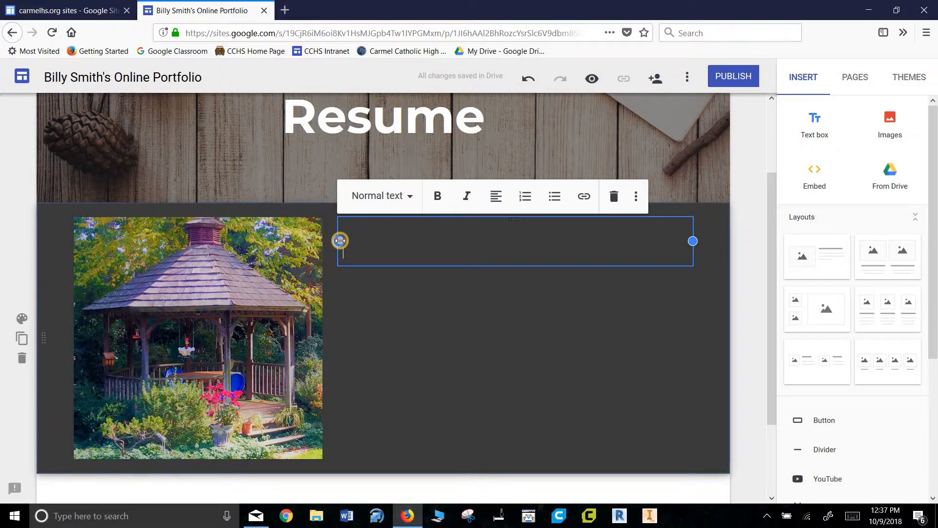
pyautogui.rightClick(340, 241)
pyautogui.click(340, 238)
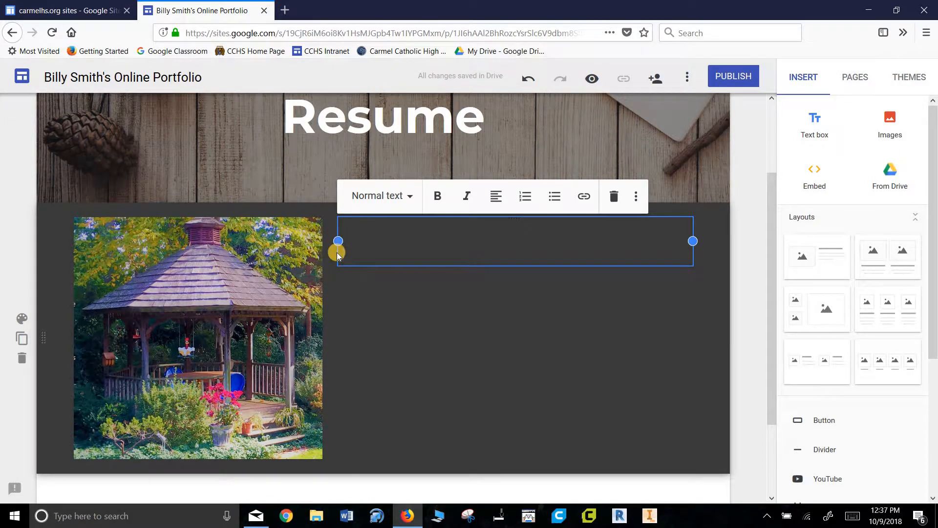
pyautogui.click(614, 197)
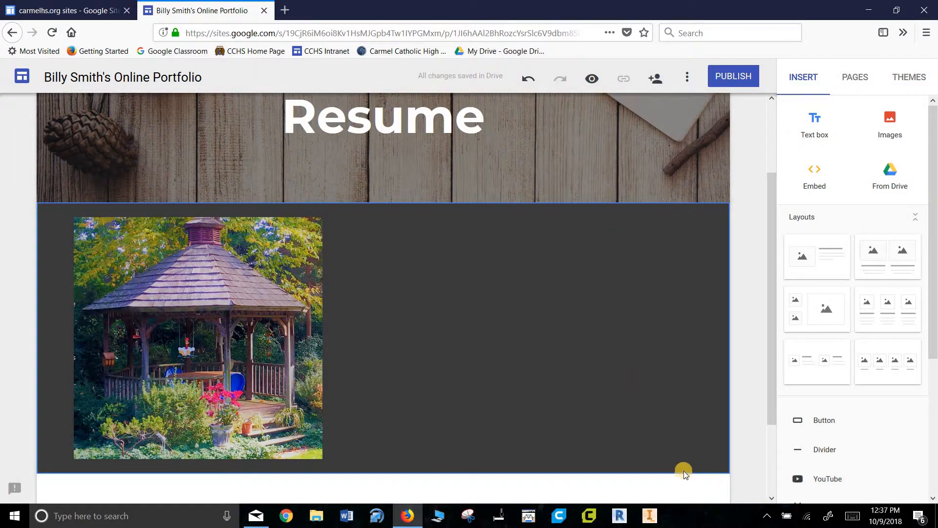
pyautogui.click(285, 10)
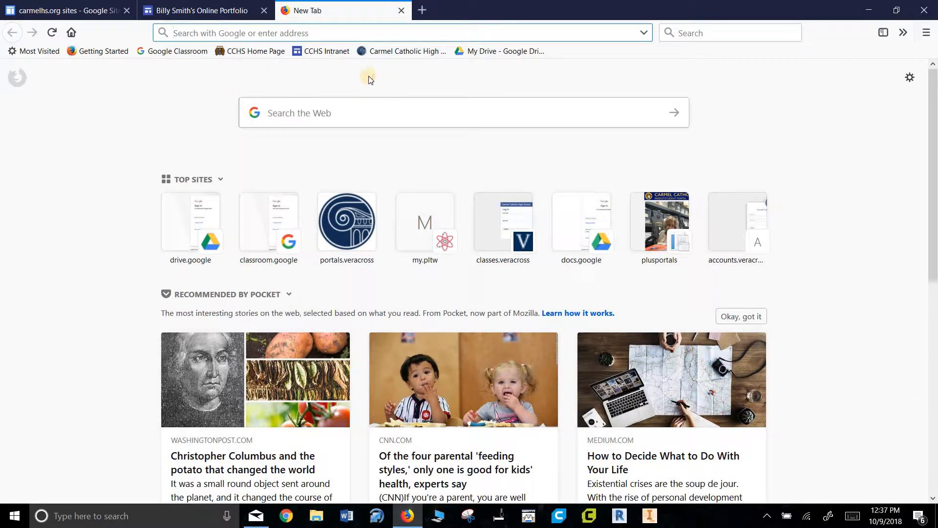
pyautogui.click(478, 51)
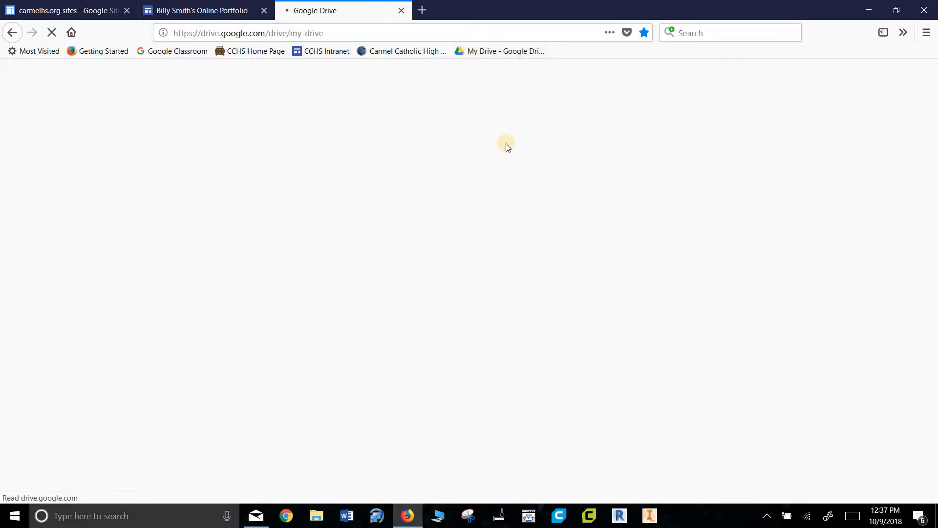
pyautogui.click(350, 32)
pyautogui.write('wwww')
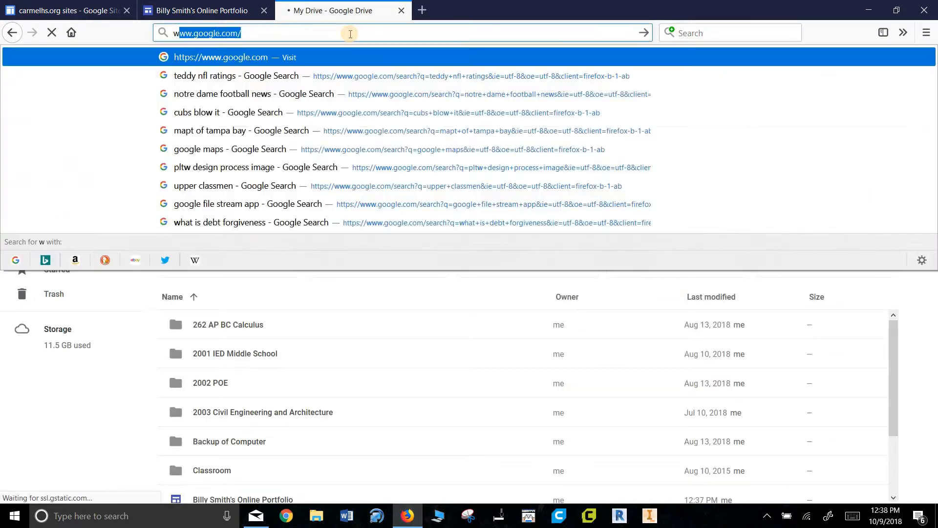
pyautogui.press('BackSpace')
pyautogui.write('.goo')
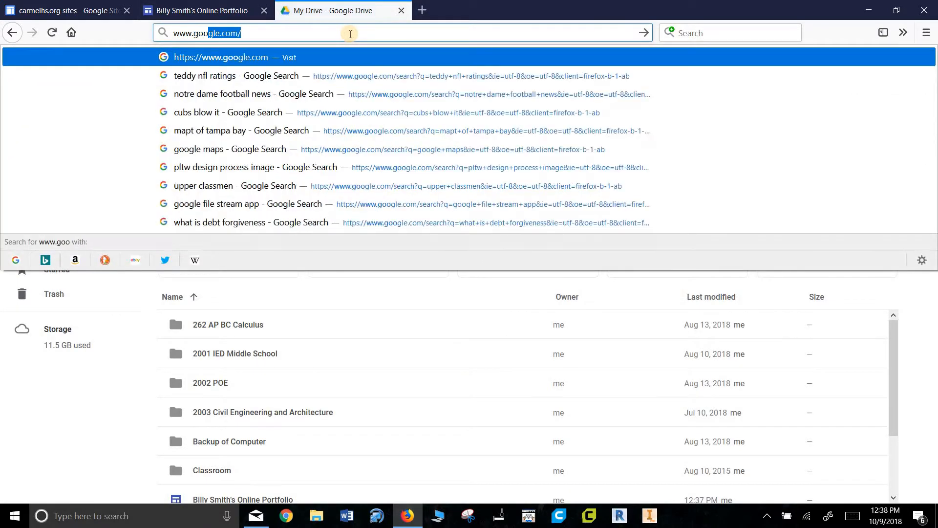
pyautogui.press('Return')
pyautogui.click(865, 79)
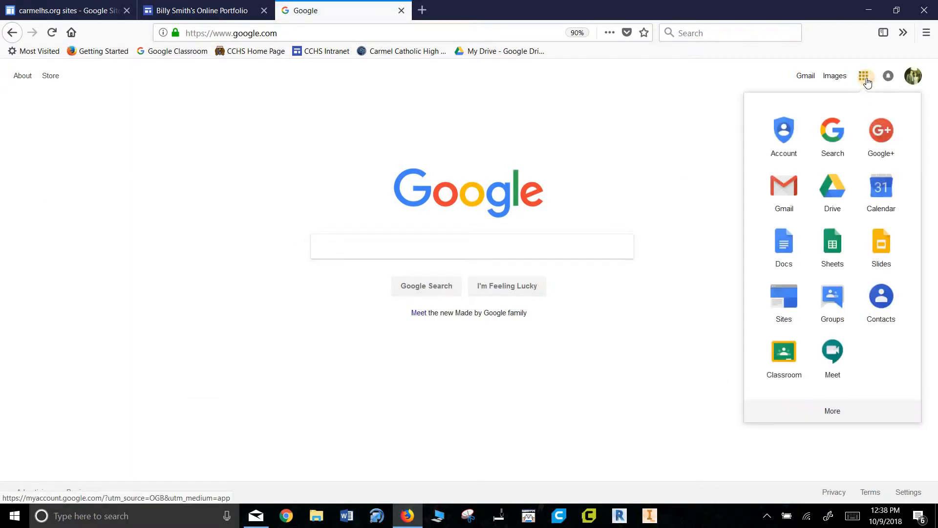
pyautogui.click(832, 188)
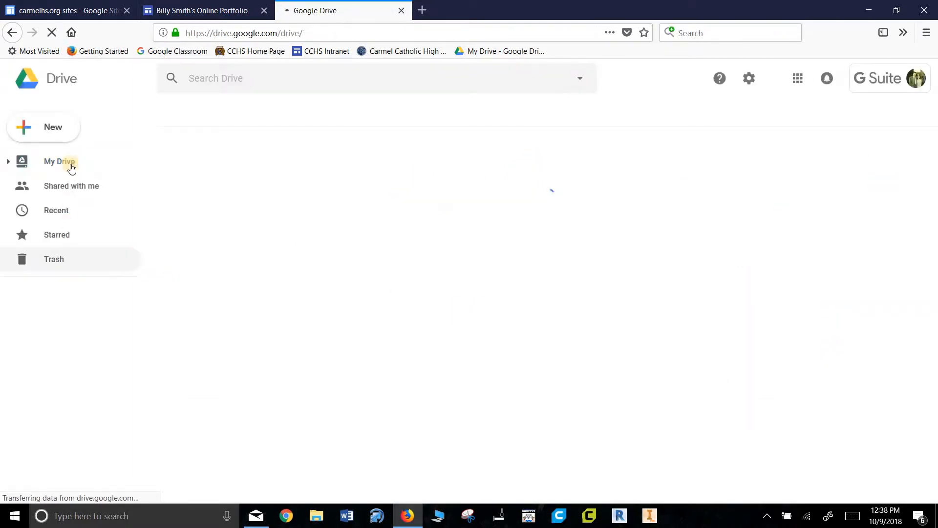
# Start a new Google Docs document from a template in Drive to open the template gallery.
pyautogui.click(50, 135)
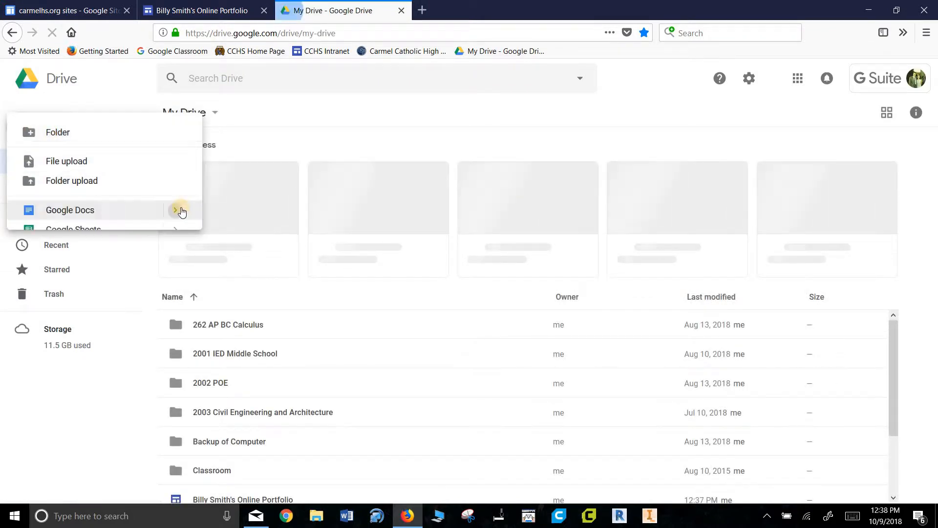
pyautogui.moveTo(171, 218)
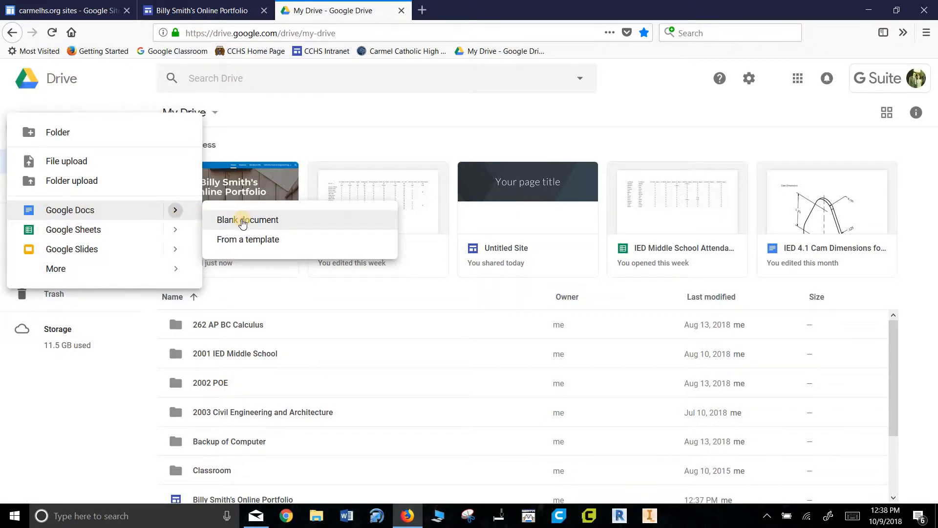
pyautogui.click(250, 239)
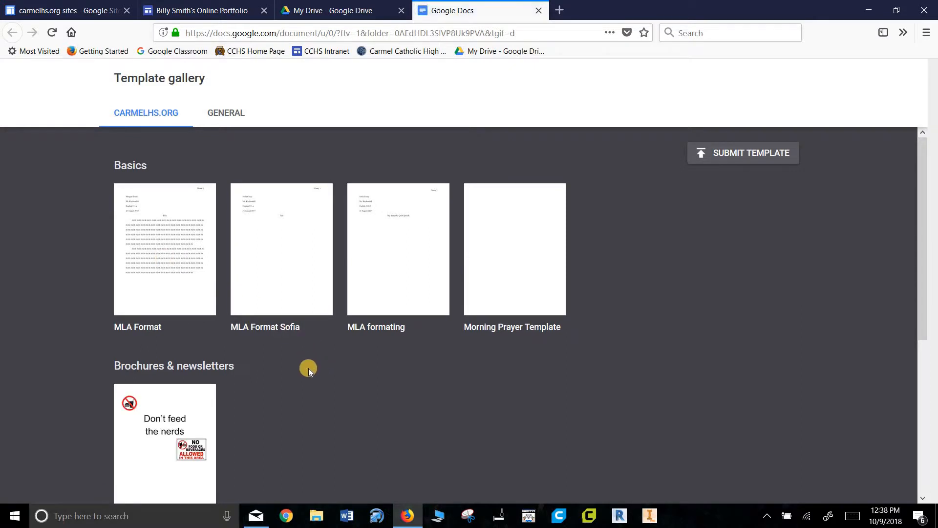
# Create a document from the Swiss resume template in the gallery's General templates.
pyautogui.scroll(-4, 309, 368)
pyautogui.scroll(-1, 388, 364)
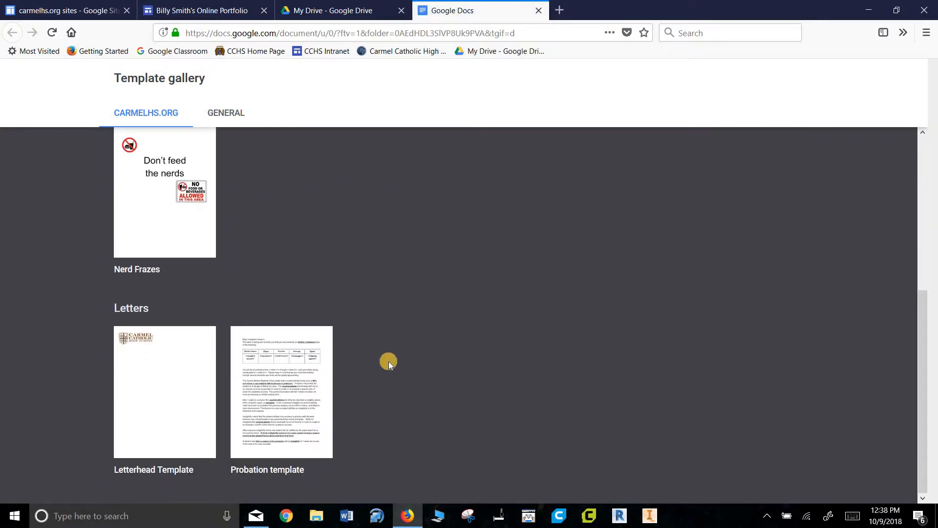
pyautogui.click(220, 113)
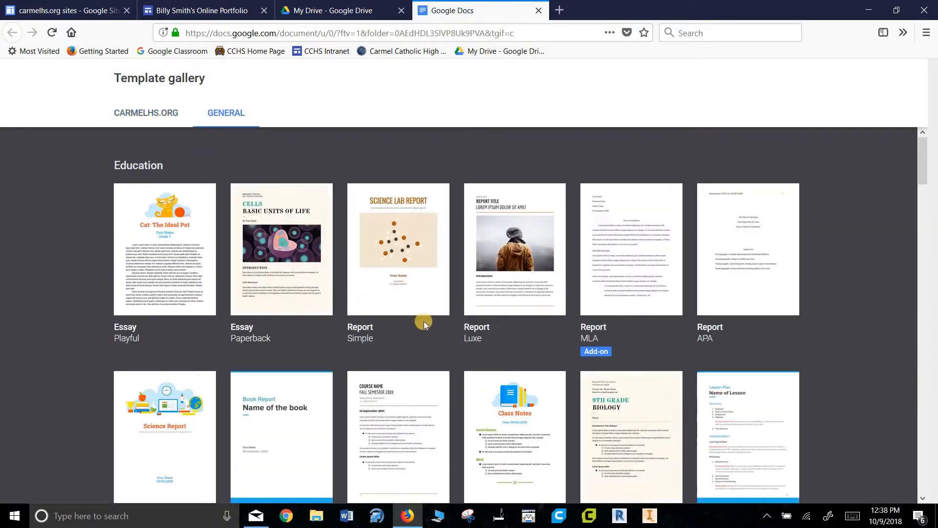
pyautogui.scroll(-10, 389, 358)
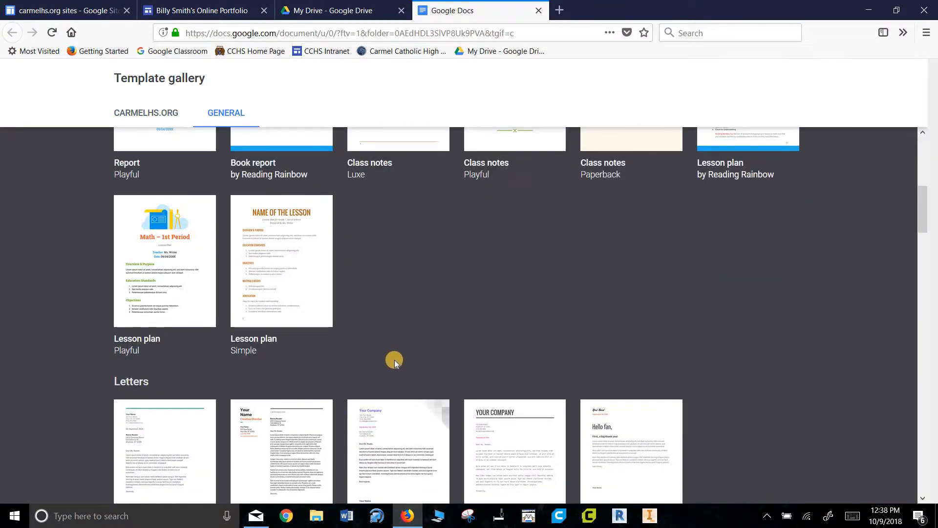
pyautogui.scroll(-2, 394, 360)
pyautogui.scroll(10, 394, 359)
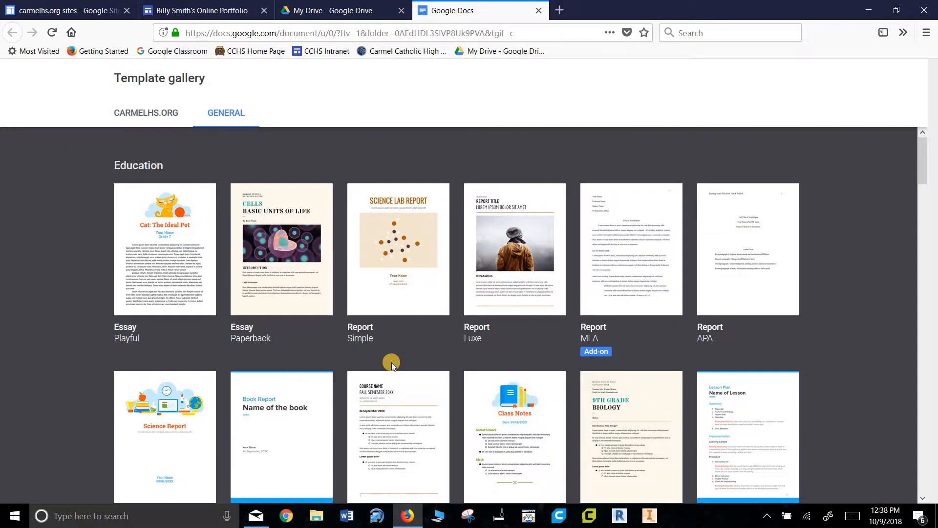
pyautogui.scroll(-1, 392, 362)
pyautogui.scroll(-8, 391, 367)
pyautogui.scroll(9, 392, 366)
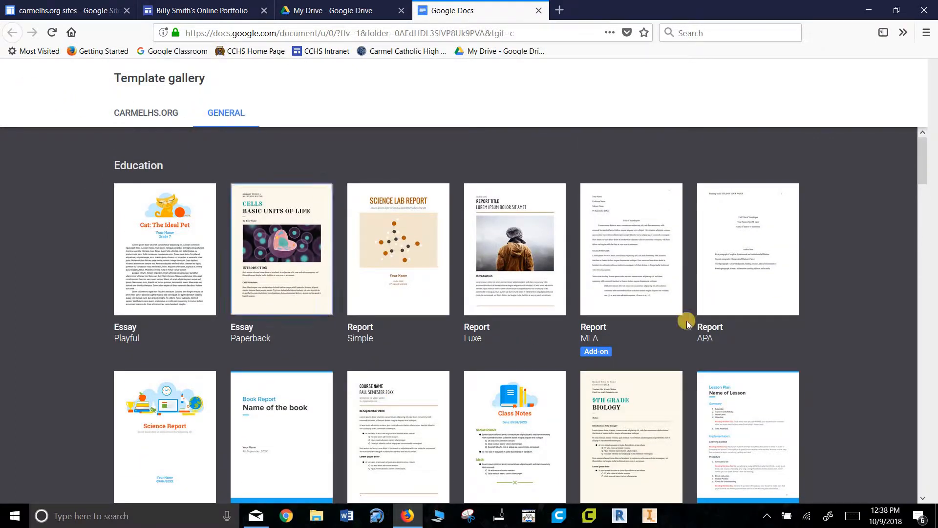
pyautogui.scroll(-9, 391, 300)
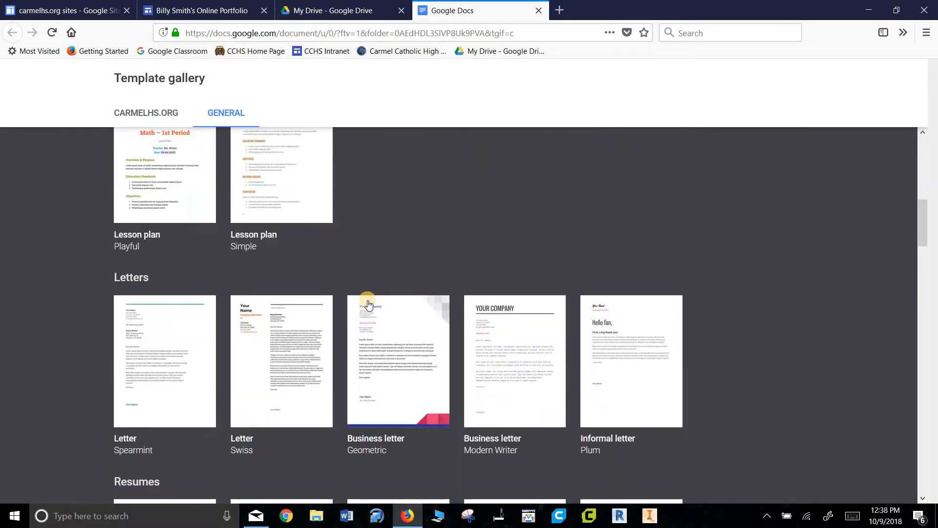
pyautogui.scroll(-4, 368, 302)
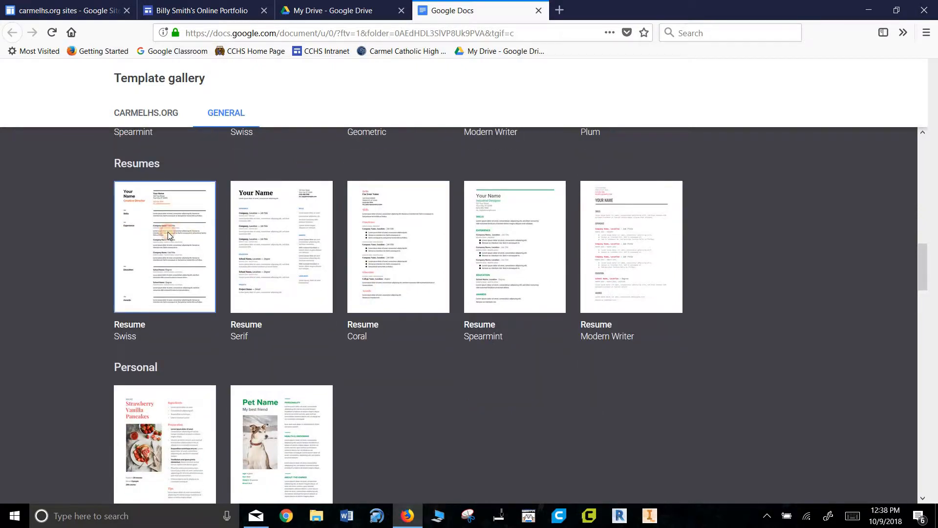
pyautogui.click(168, 232)
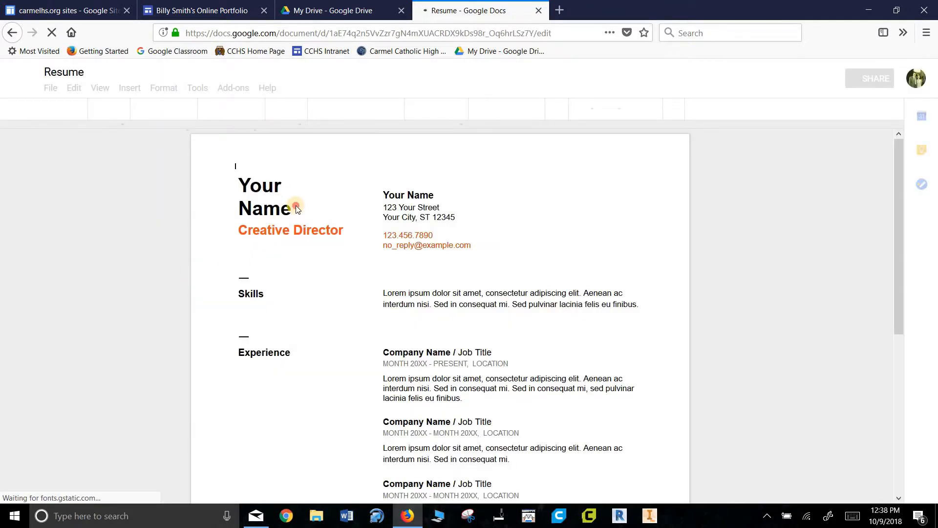
# Replace the large "Your Name" heading above "Creative Director" with the student's full name.
pyautogui.click(297, 210)
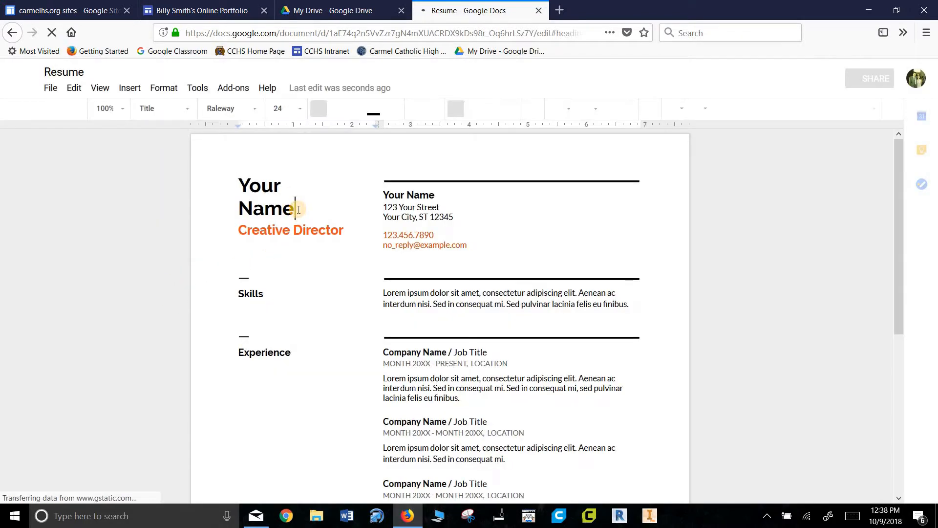
pyautogui.press('BackSpace')
pyautogui.press('BackSpace')
pyautogui.press('BackSpace')
pyautogui.press('BackSpace')
pyautogui.press('BackSpace')
pyautogui.press('BackSpace')
pyautogui.press('BackSpace')
pyautogui.press('BackSpace')
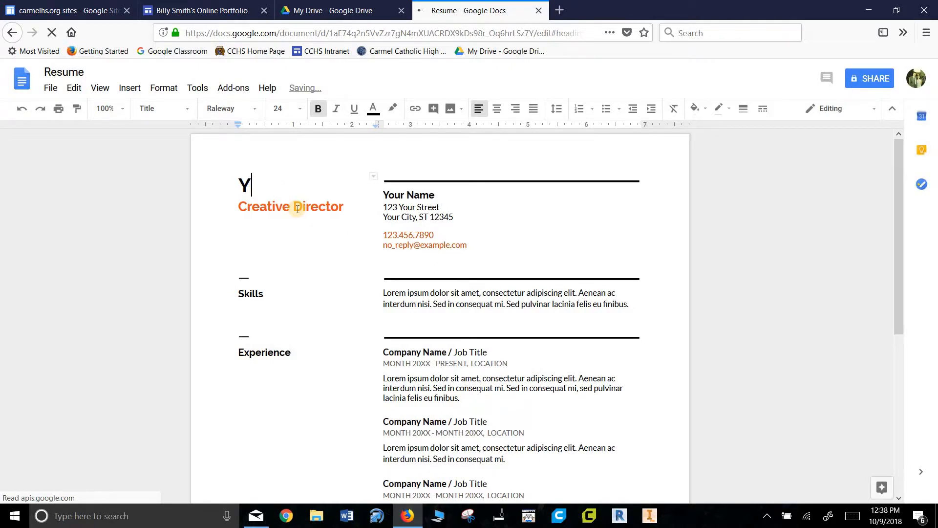
pyautogui.press('BackSpace')
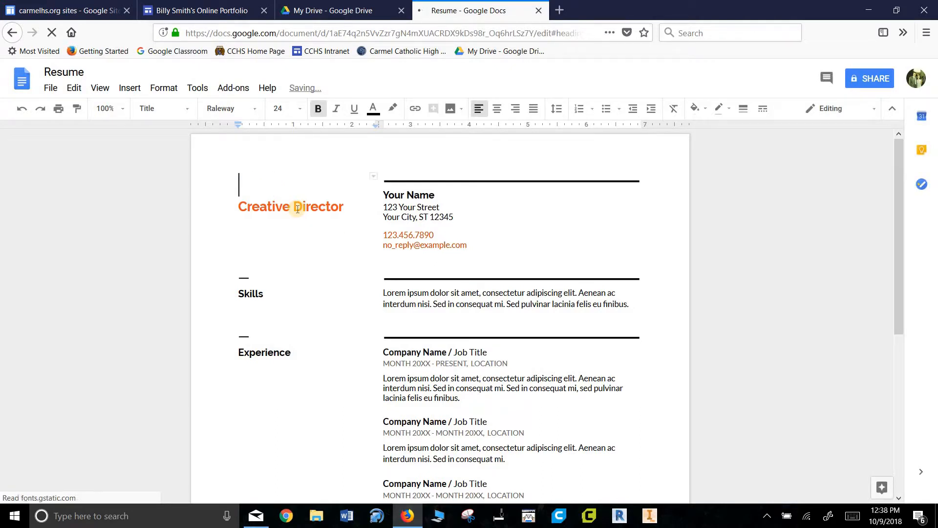
pyautogui.write('Billy Smith')
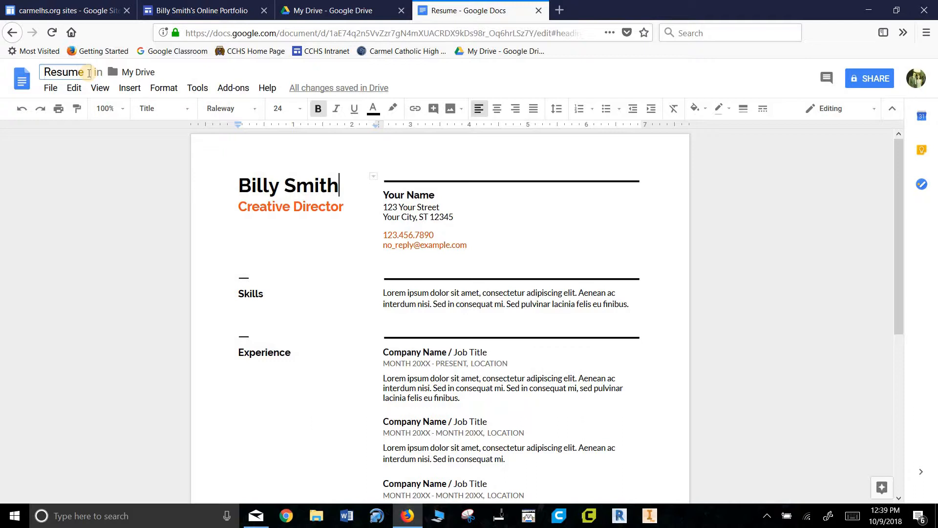
# Add the student's full name before "Resume" in the document title and open the destination folder chooser for moving the document.
pyautogui.write('Billy Smith')
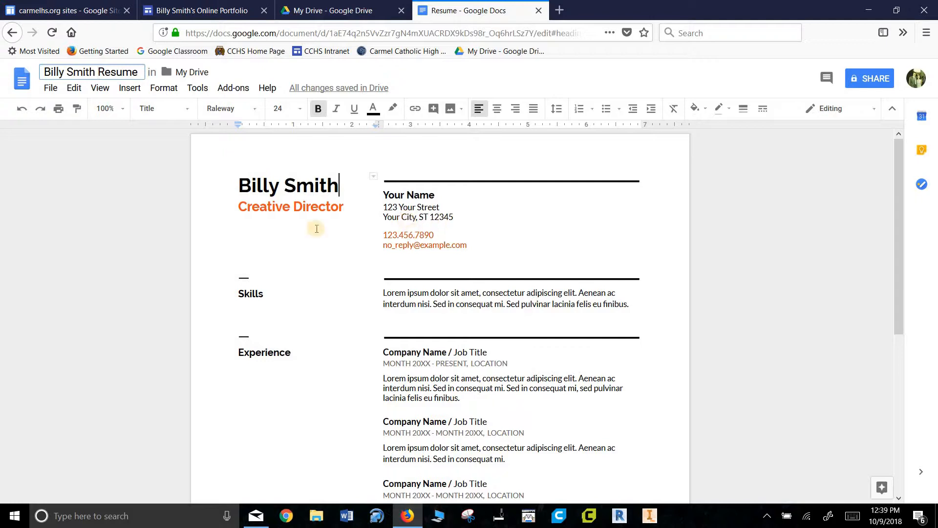
pyautogui.click(49, 87)
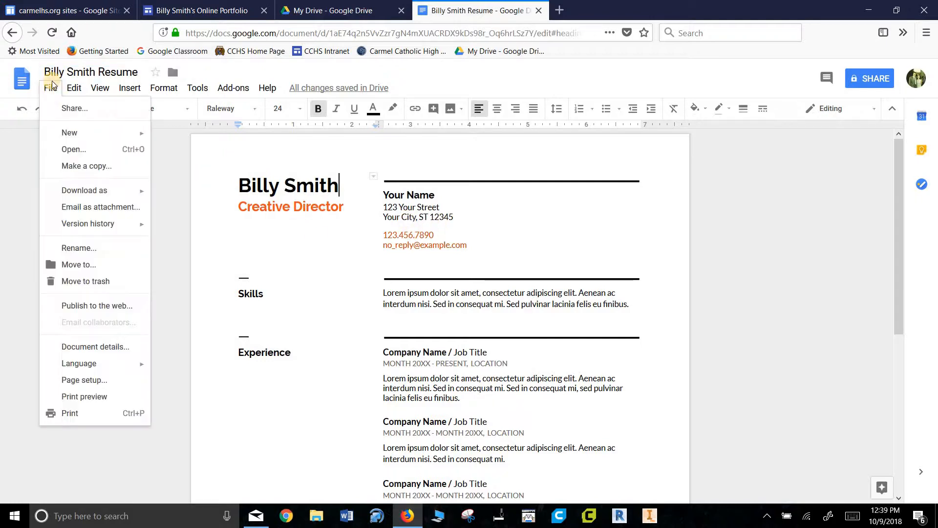
pyautogui.click(101, 266)
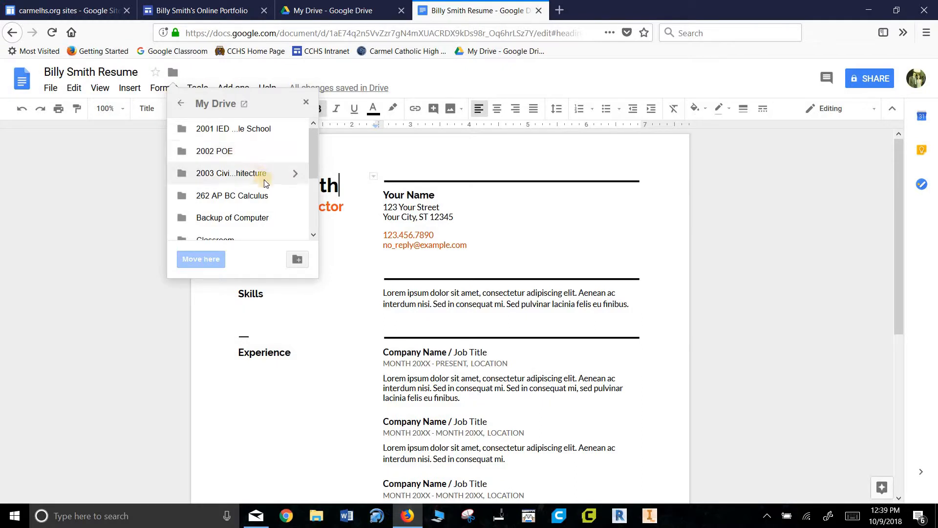
pyautogui.click(296, 260)
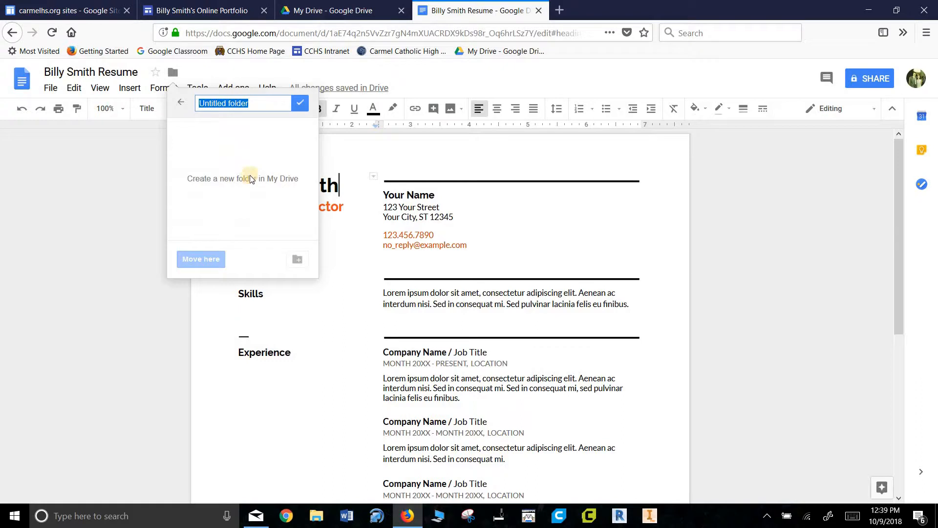
pyautogui.write('Onlline Portfolio')
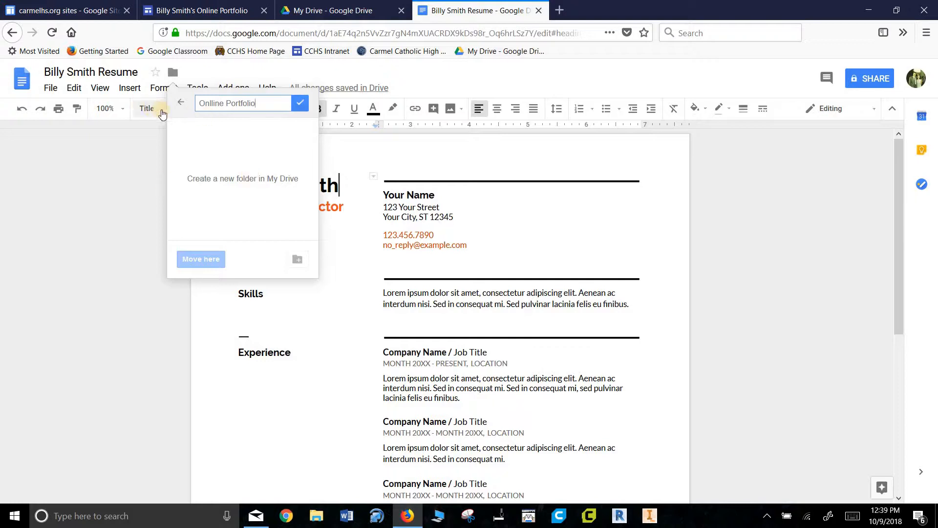
pyautogui.click(181, 102)
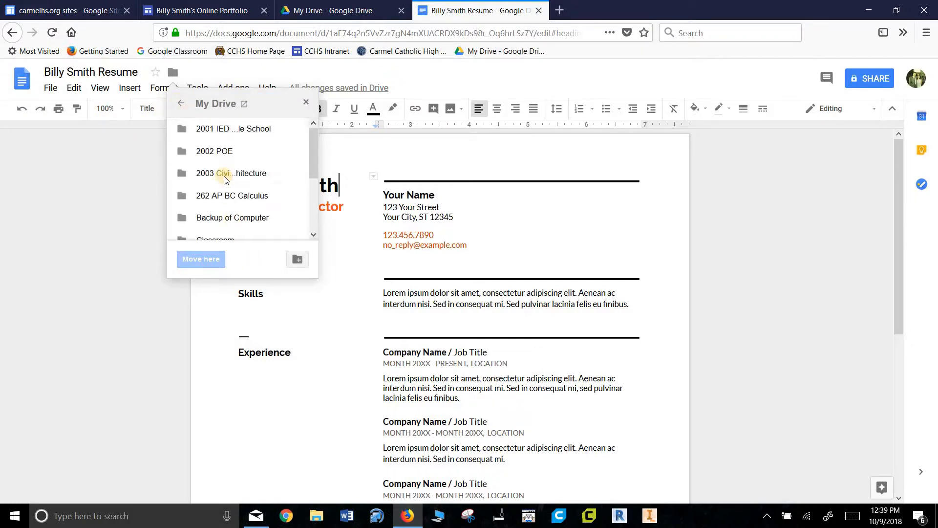
# Create an "Online Portfolio" folder inside 2001 IED Middle School and move the resume document into it.
pyautogui.doubleClick(217, 130)
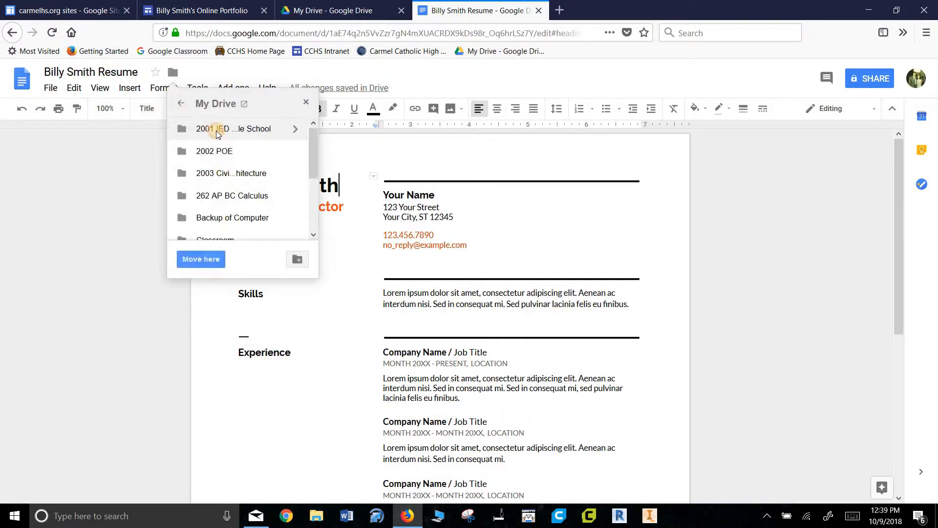
pyautogui.click(297, 262)
pyautogui.write('Online Portfolio')
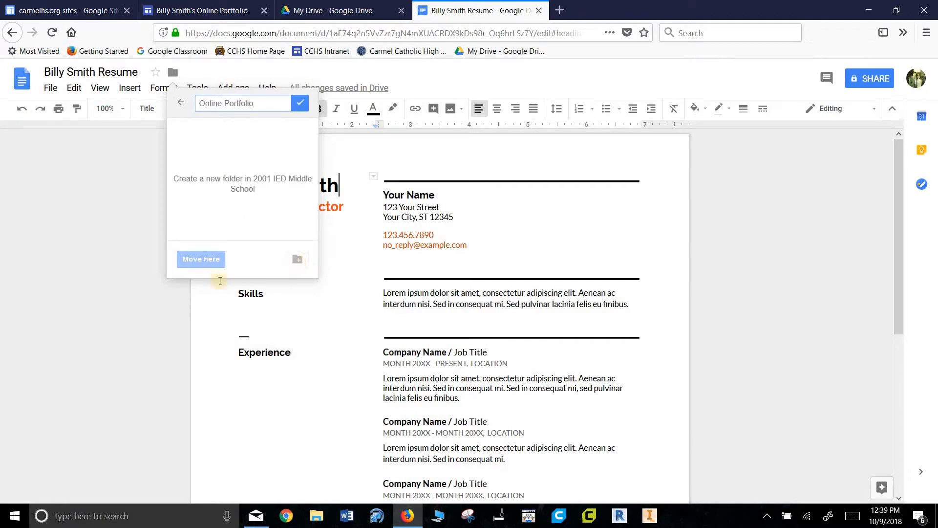
pyautogui.click(302, 112)
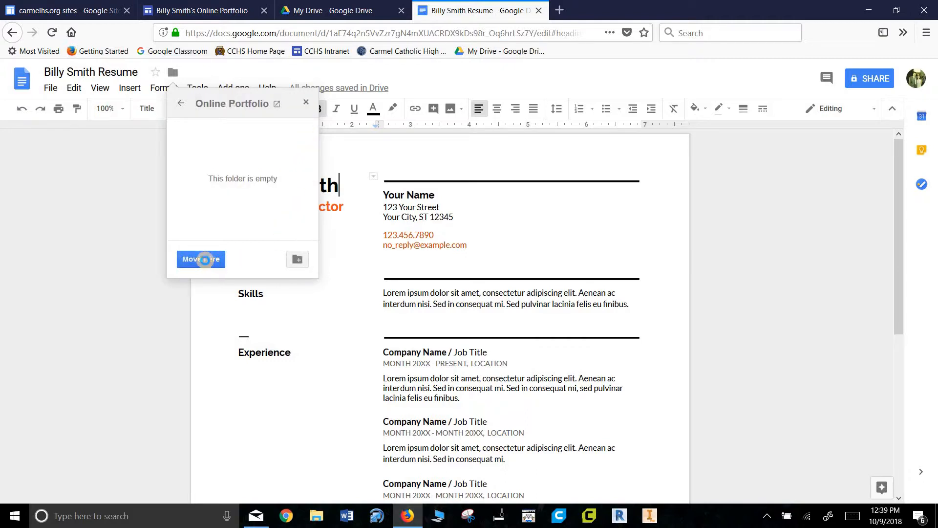
pyautogui.click(205, 260)
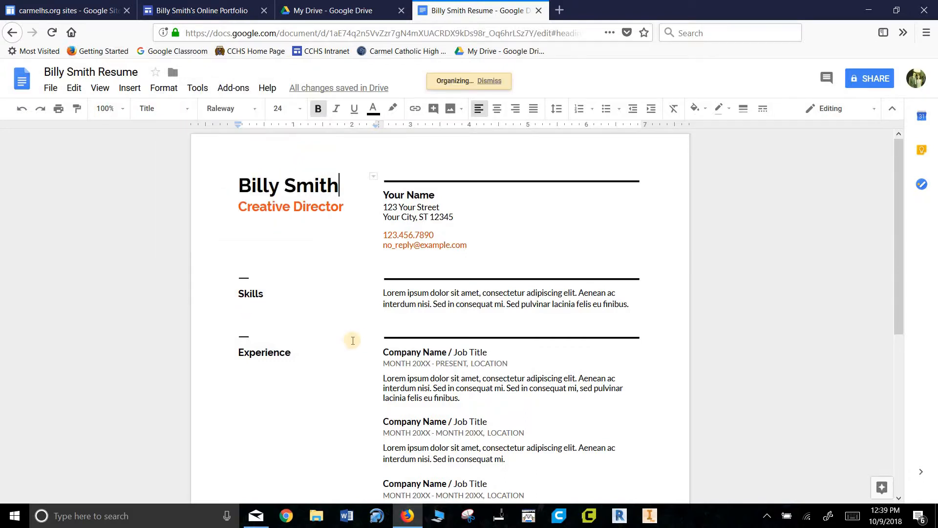
# Close the resume and reopen it in Drive from the Online Portfolio folder inside 2001 IED Middle School.
pyautogui.click(539, 10)
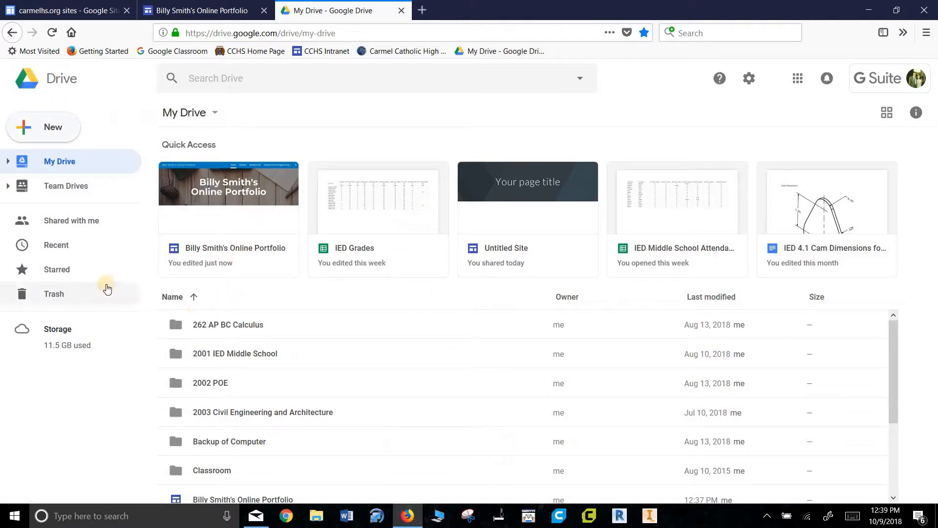
pyautogui.scroll(-2, 278, 339)
pyautogui.scroll(2, 258, 344)
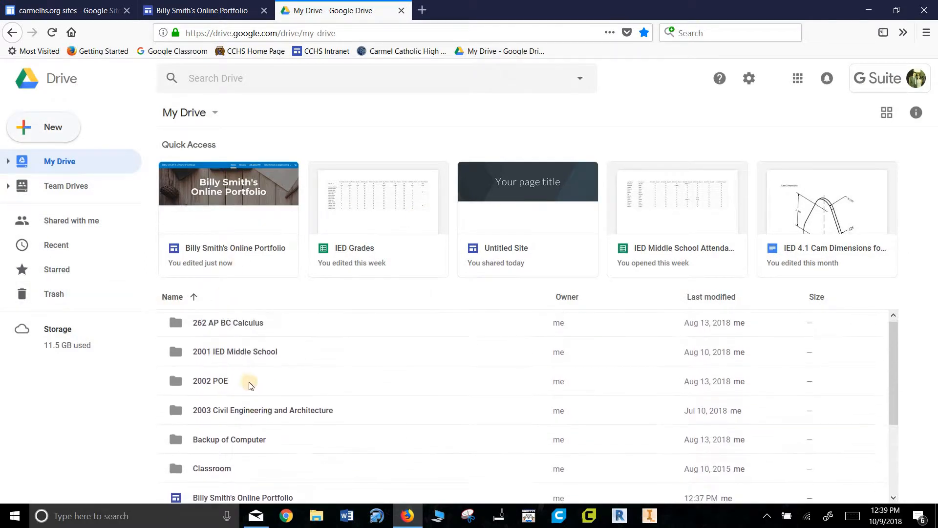
pyautogui.doubleClick(233, 353)
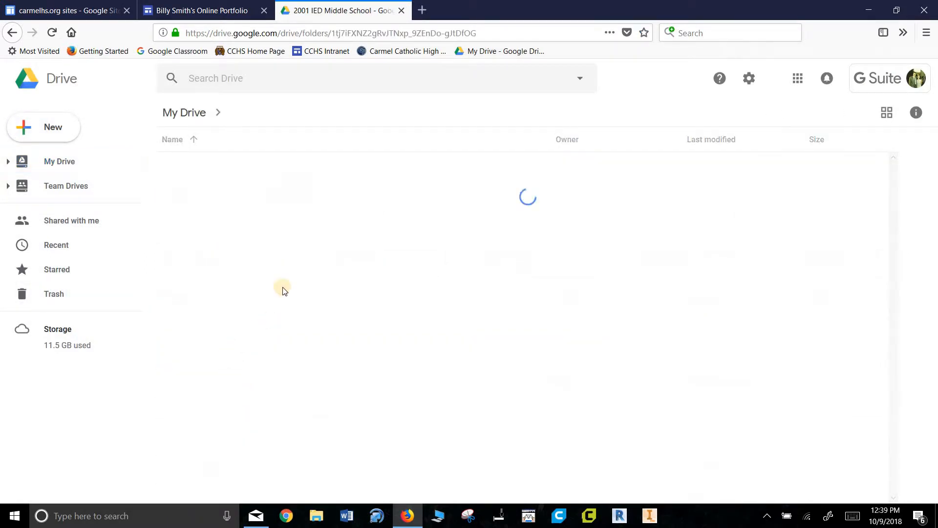
pyautogui.doubleClick(214, 259)
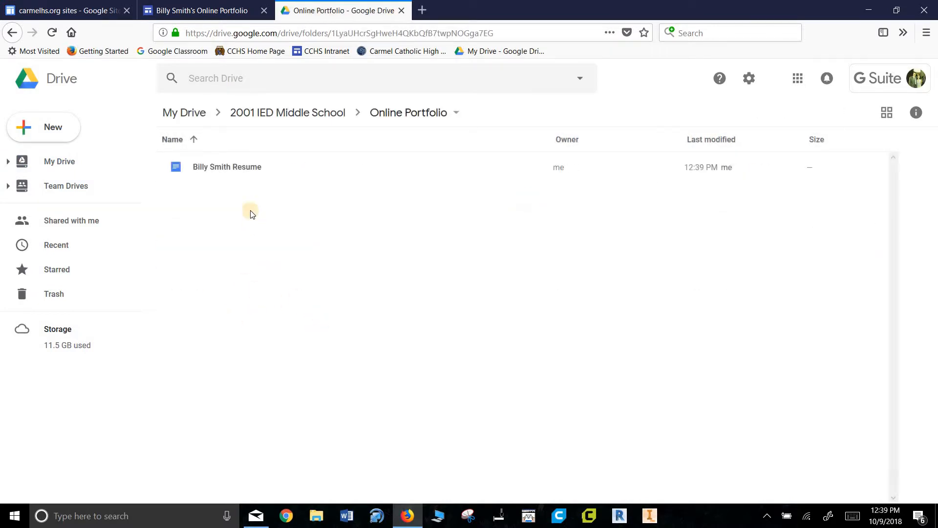
pyautogui.doubleClick(232, 172)
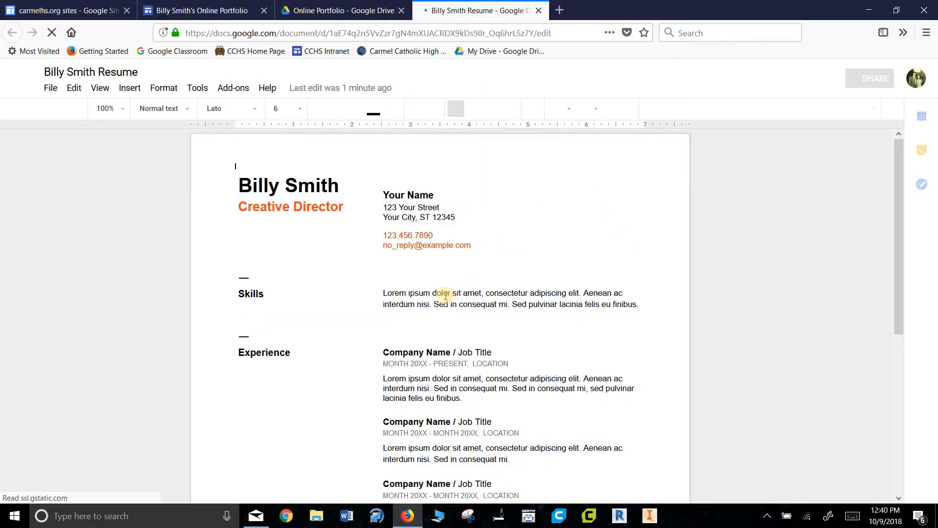
# Return to the site's Resume page and bring up the Google Docs files available for insertion.
pyautogui.click(202, 10)
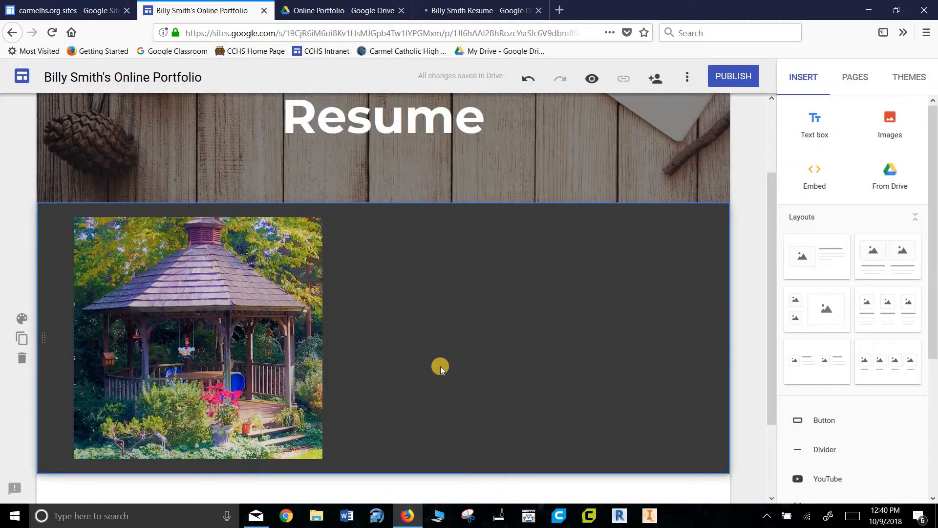
pyautogui.click(484, 10)
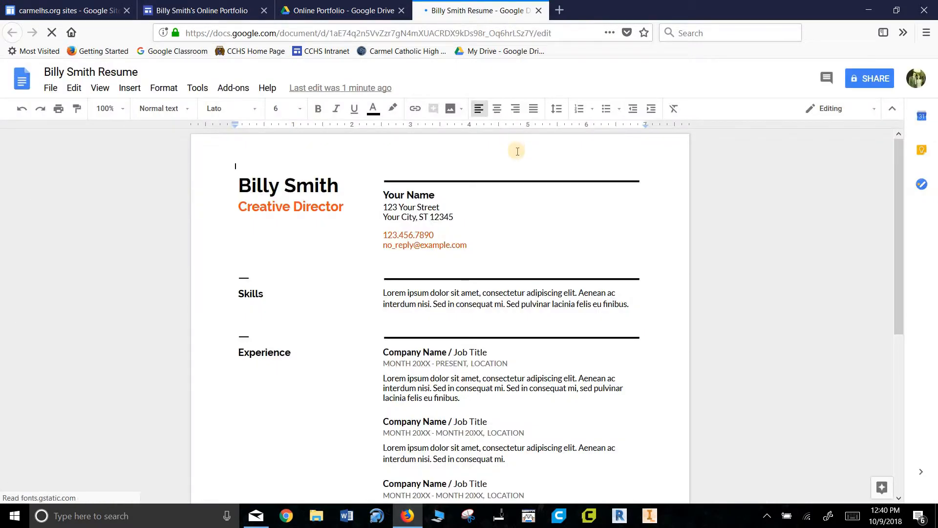
pyautogui.click(203, 11)
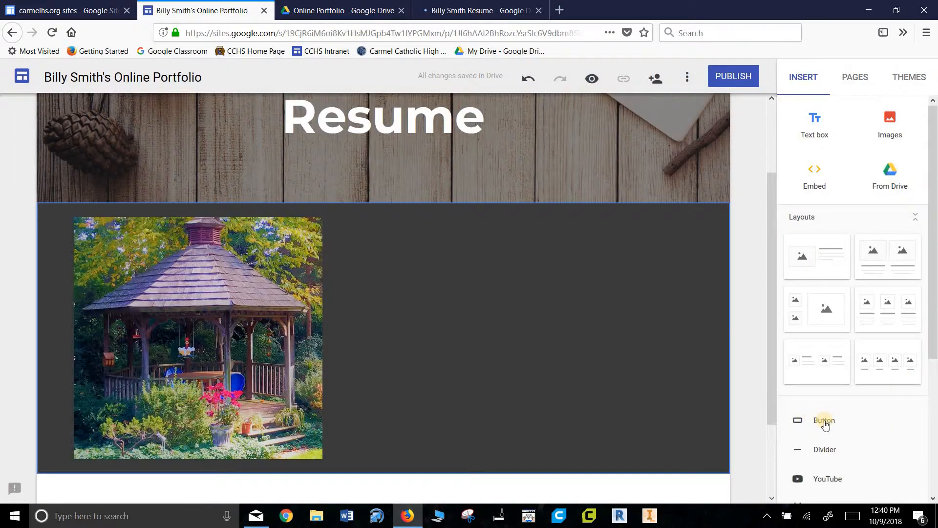
pyautogui.scroll(-2, 834, 450)
pyautogui.scroll(-3, 835, 449)
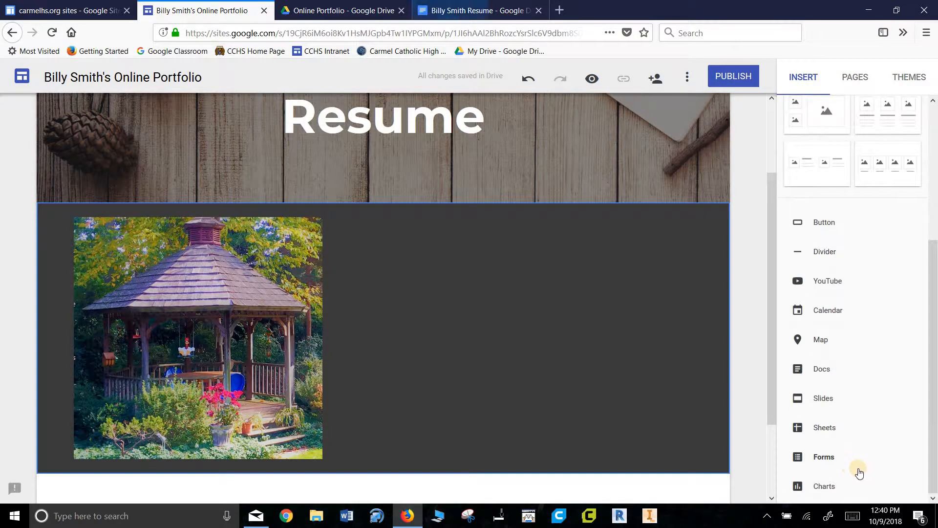
pyautogui.click(819, 380)
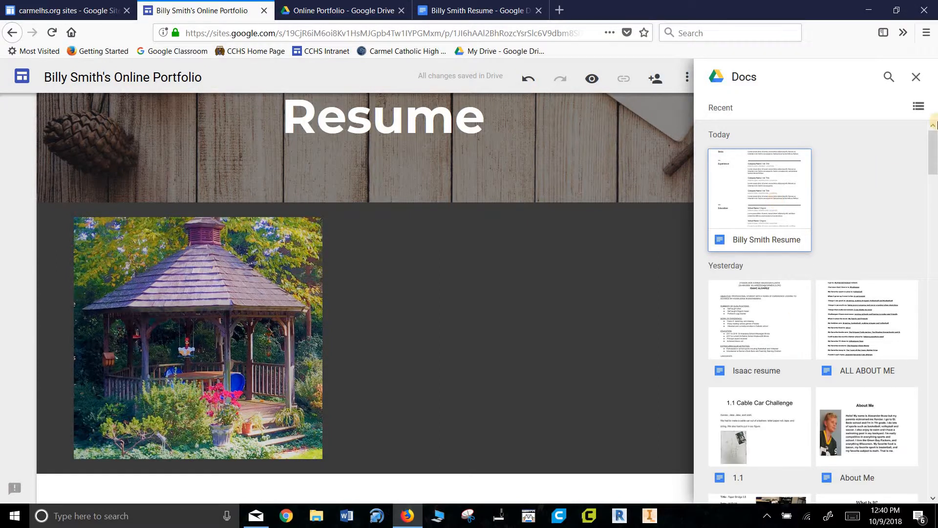
# Browse the available documents and insert the student's resume into the Resume page.
pyautogui.click(918, 107)
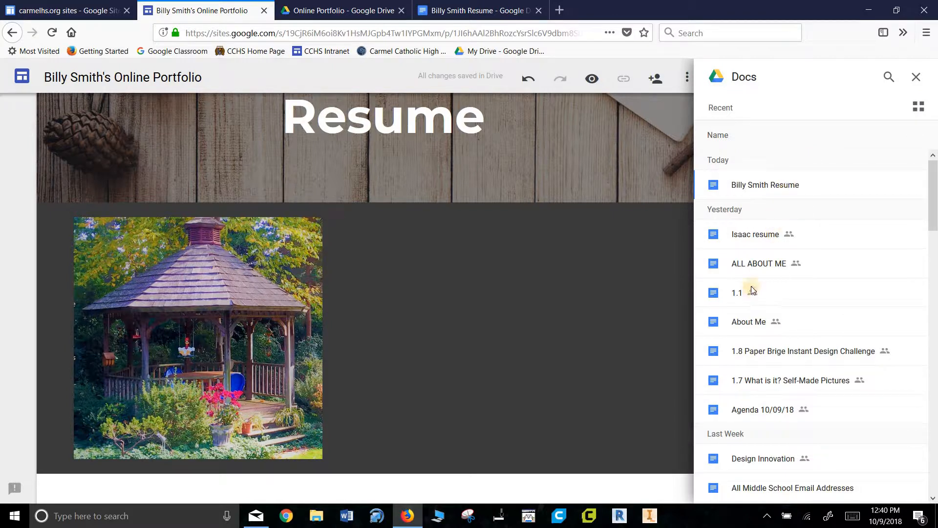
pyautogui.click(919, 106)
pyautogui.scroll(-5, 809, 298)
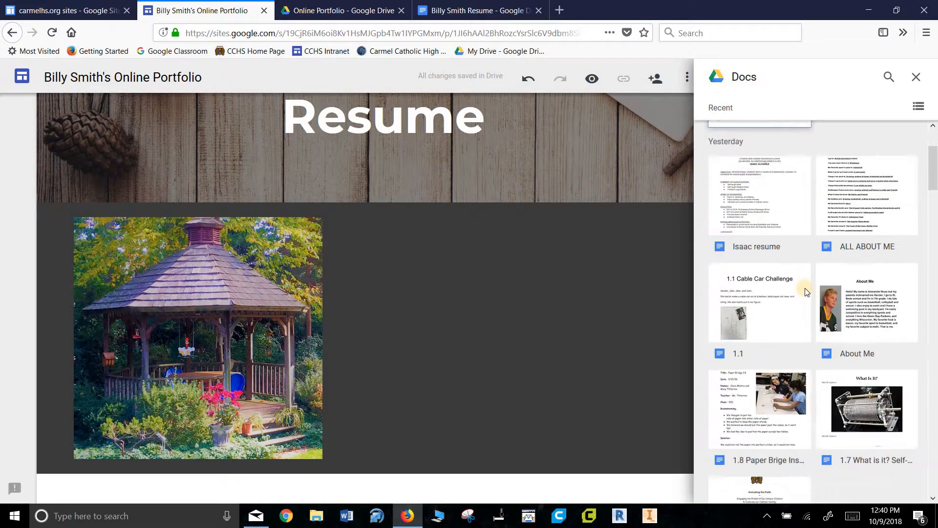
pyautogui.scroll(-15, 808, 298)
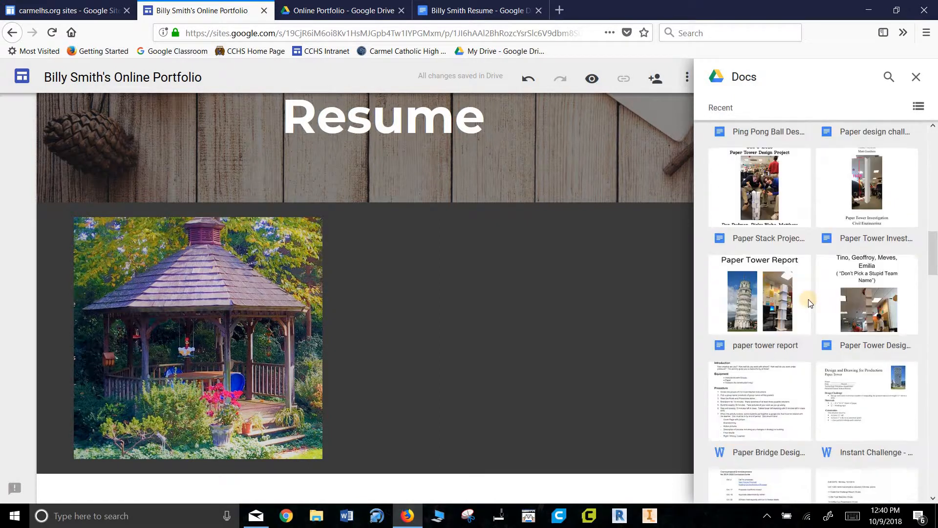
pyautogui.scroll(20, 806, 304)
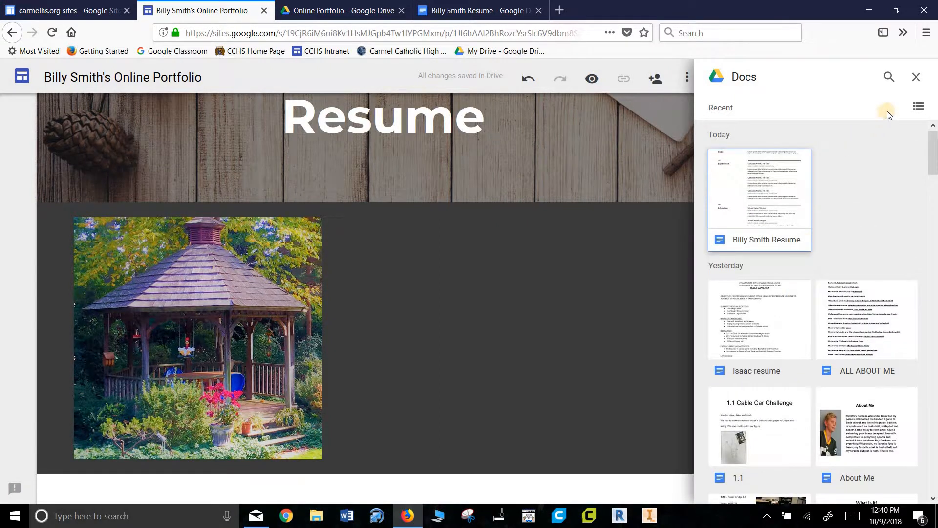
pyautogui.click(753, 218)
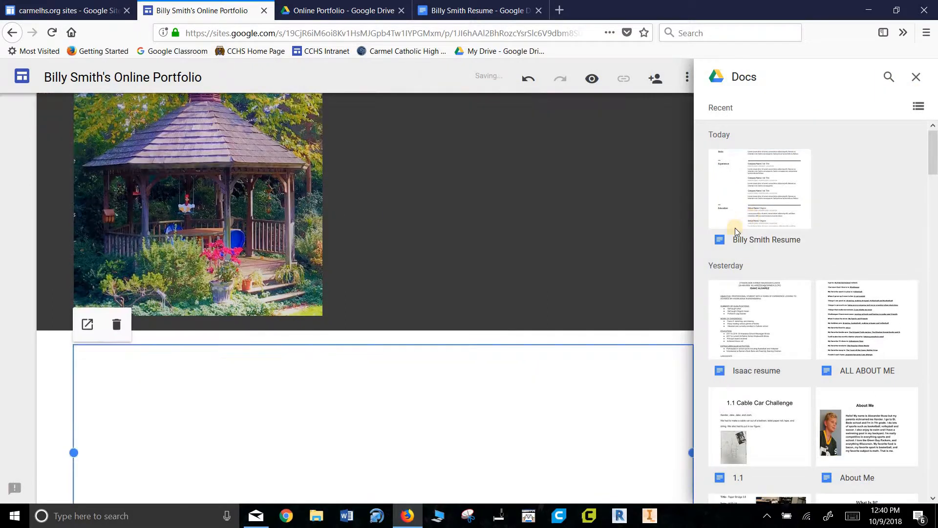
pyautogui.scroll(-3, 534, 375)
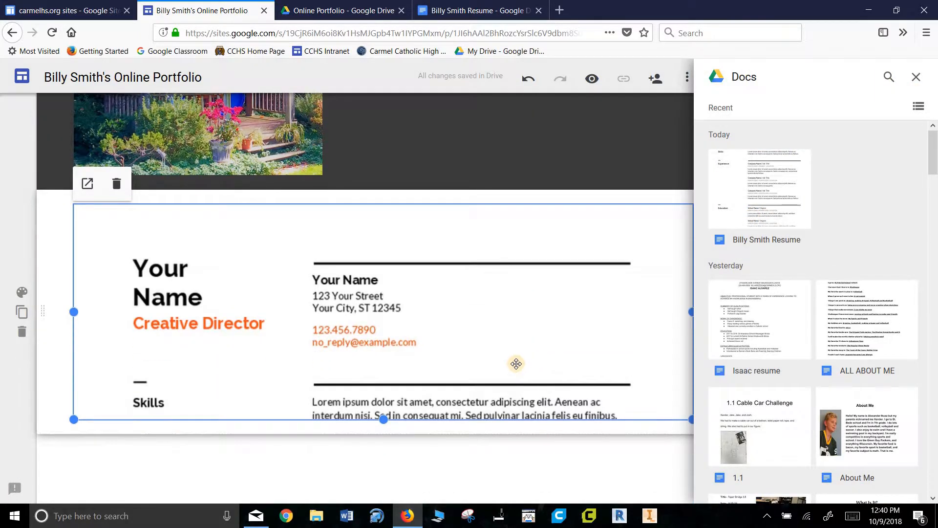
# Move the embedded resume into the dark section beside the gazebo image and close the document list.
pyautogui.scroll(1, 274, 310)
pyautogui.moveTo(407, 223); pyautogui.dragTo(353, 235)
pyautogui.scroll(-1, 580, 373)
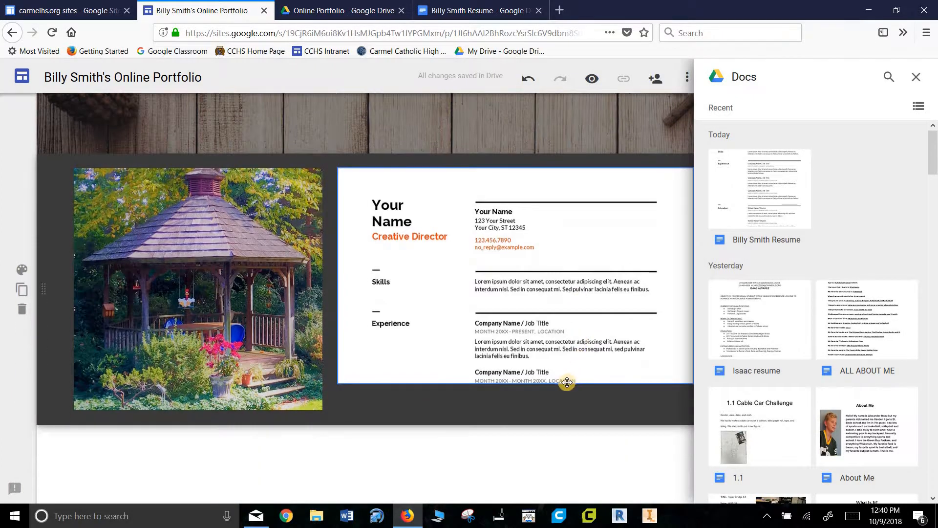
pyautogui.click(917, 77)
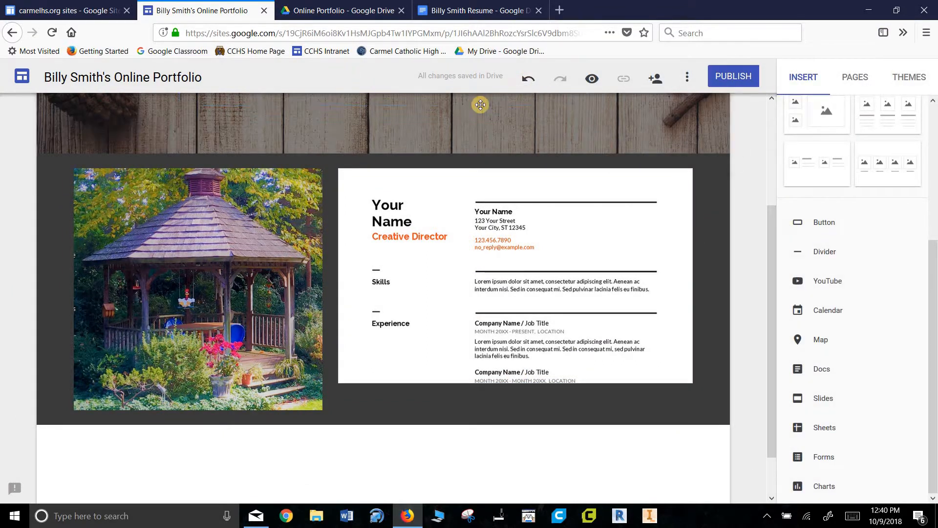
# Preview the Resume page, check the embedded resume by opening it in its own tab, and return to editing.
pyautogui.click(587, 87)
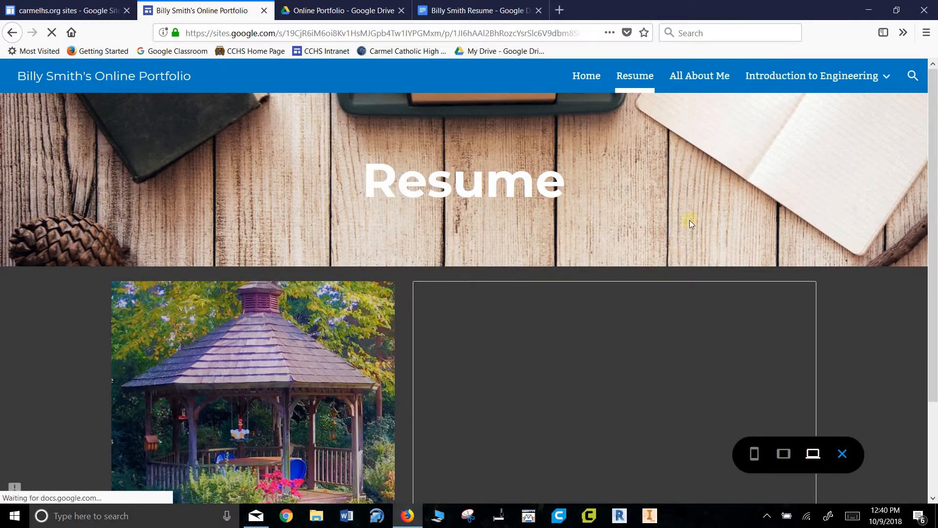
pyautogui.scroll(-3, 861, 301)
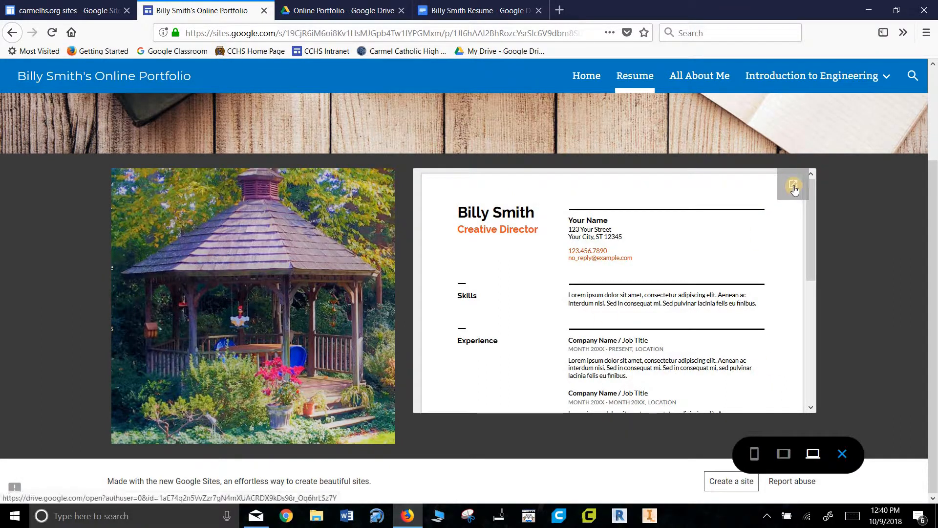
pyautogui.click(793, 186)
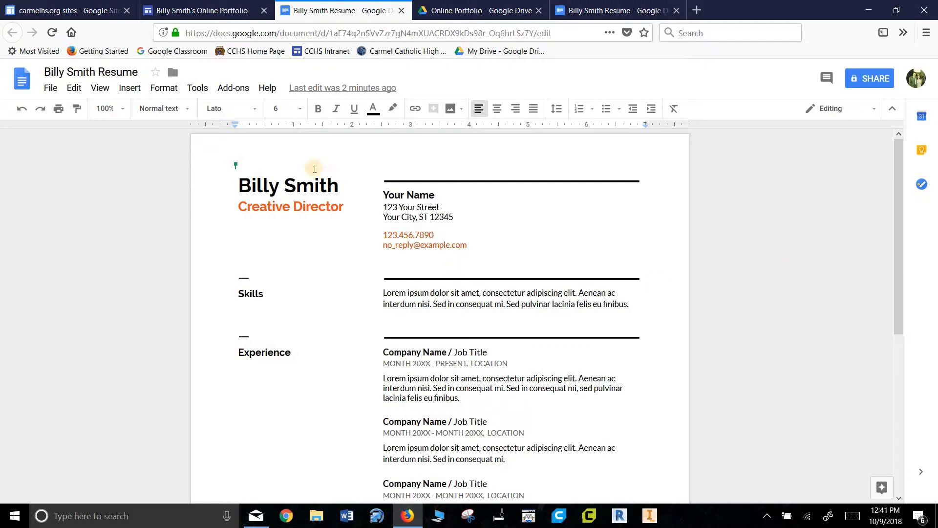
pyautogui.moveTo(247, 160)
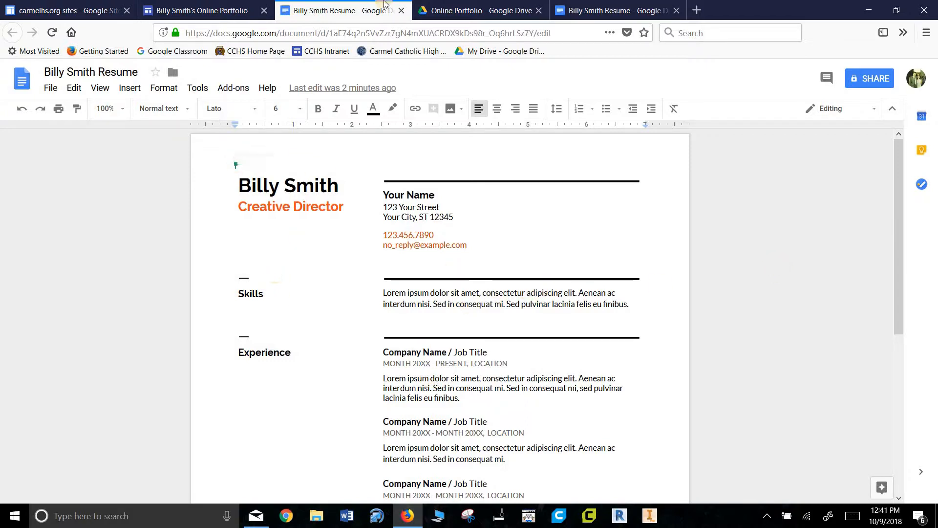
pyautogui.click(402, 11)
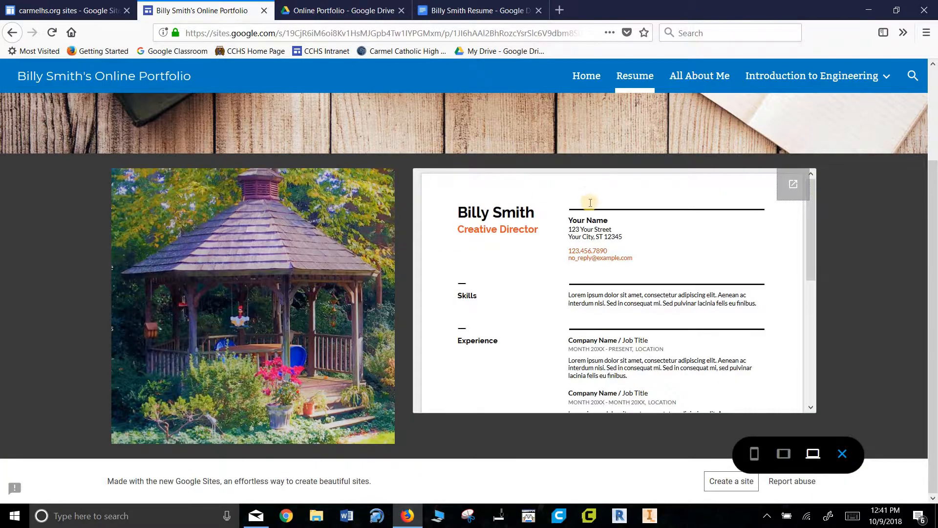
pyautogui.scroll(3, 655, 212)
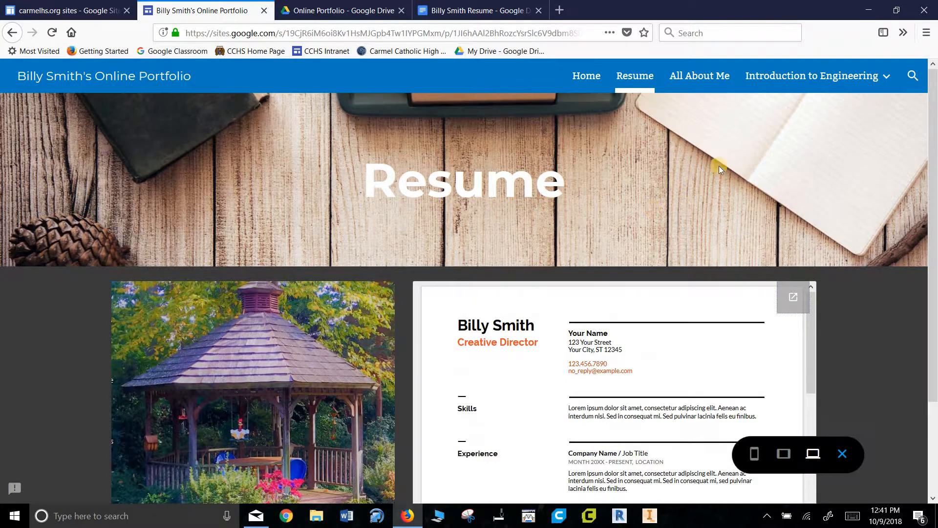
pyautogui.click(844, 454)
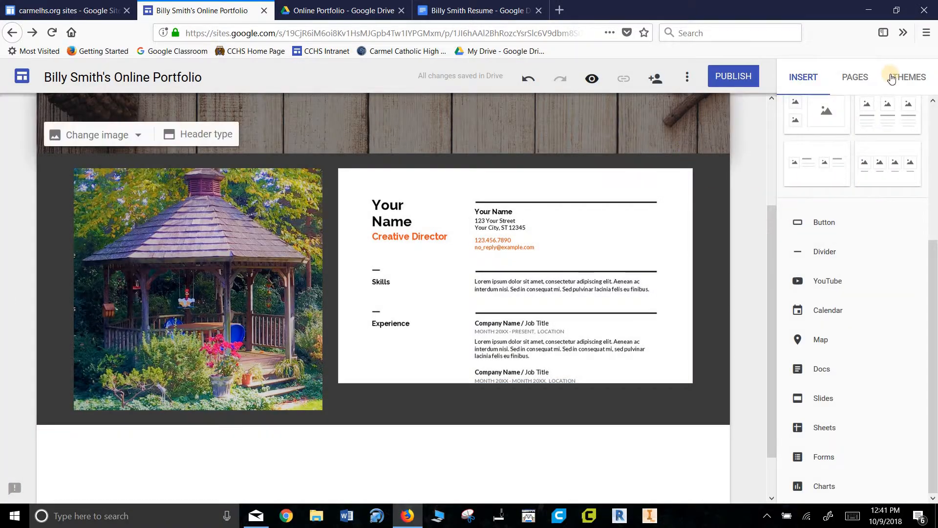
# Open the Unit 1 page under Introduction to Engineering and add the layout with one image beside a title and text.
pyautogui.scroll(3, 610, 128)
pyautogui.moveTo(699, 125)
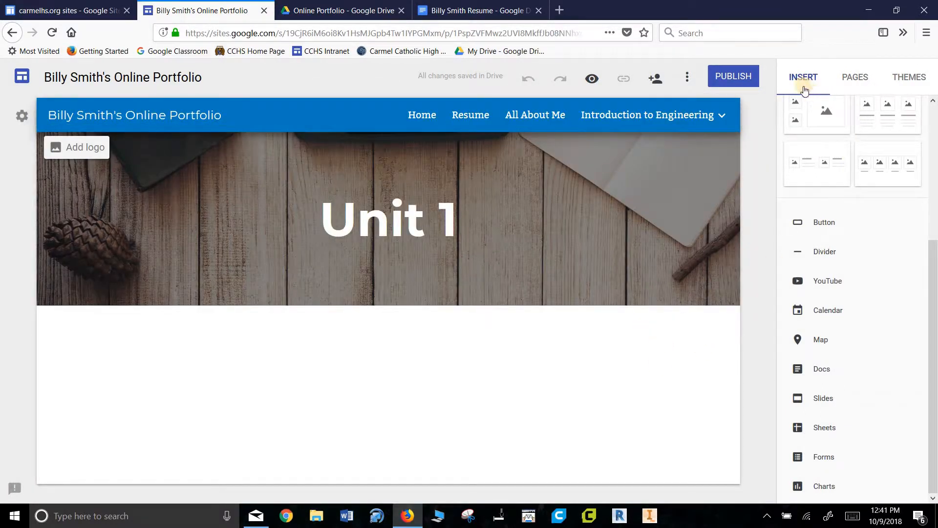
pyautogui.scroll(5, 826, 225)
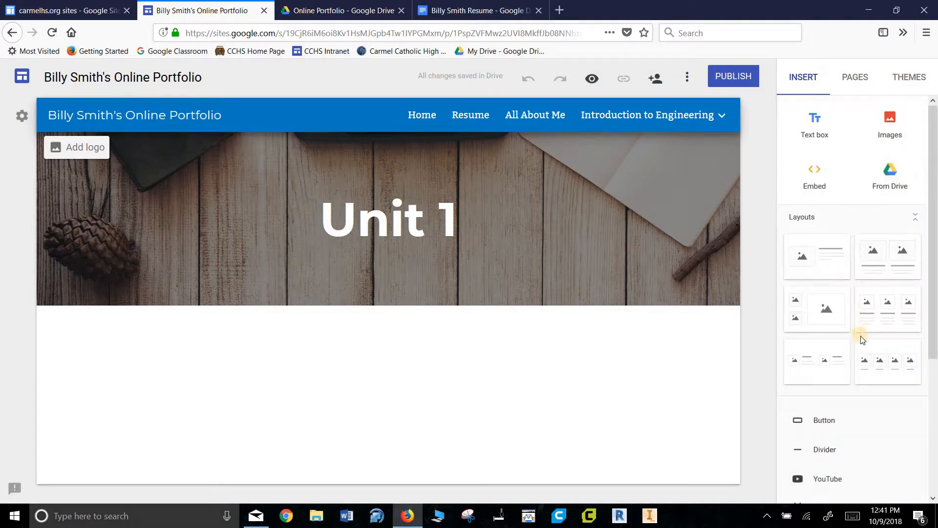
pyautogui.click(824, 265)
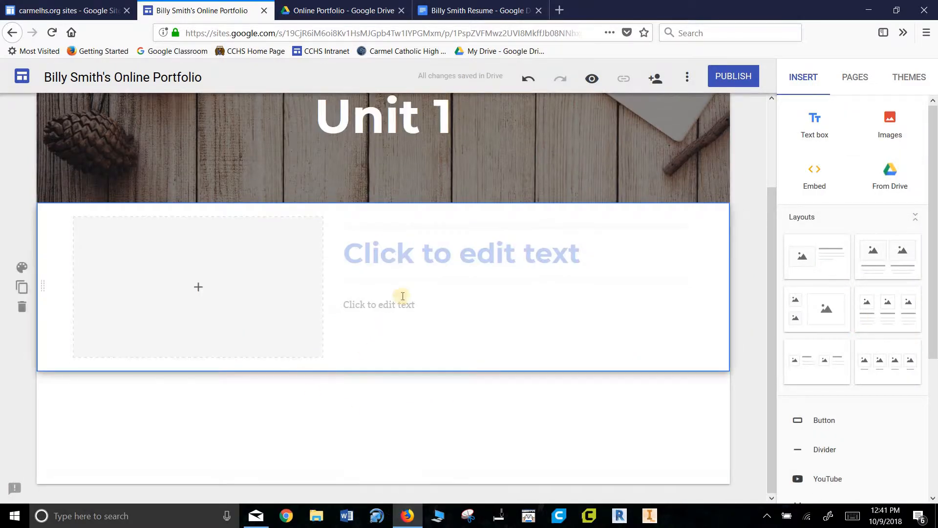
# Title the new Unit 1 section "1.1 Cable Car Challenge".
pyautogui.click(499, 269)
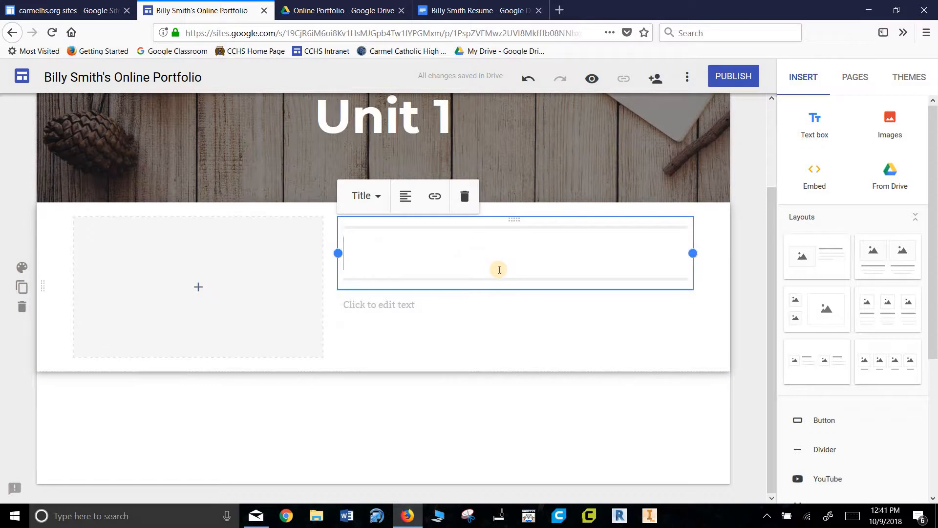
pyautogui.write('11 Cable Car c')
pyautogui.press('BackSpace')
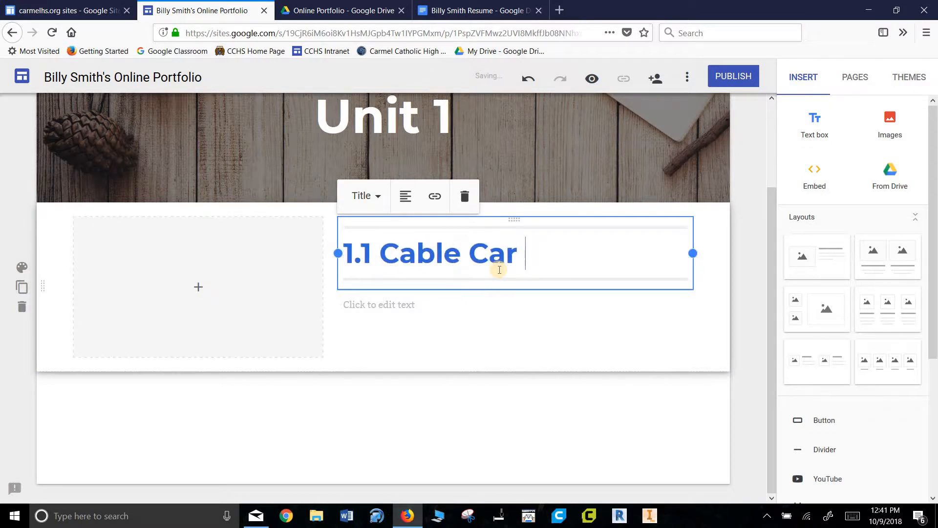
pyautogui.write('Challenge')
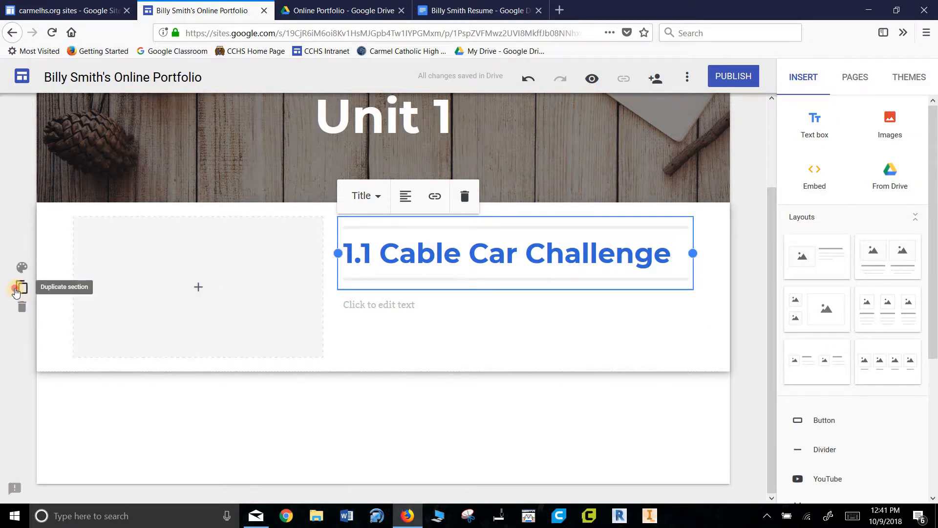
# Duplicate the Cable Car Challenge section and move the copy's image placeholder to the opposite side of its text.
pyautogui.click(22, 287)
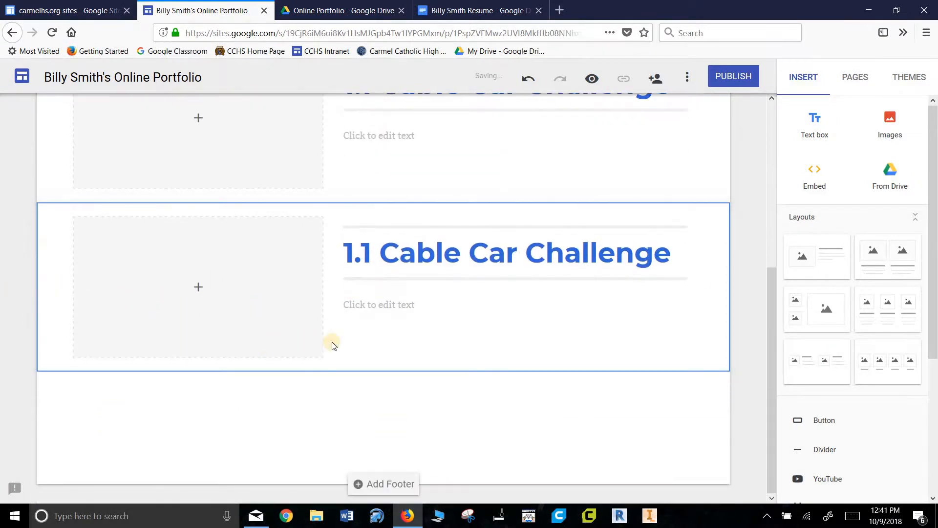
pyautogui.moveTo(220, 297); pyautogui.dragTo(577, 268)
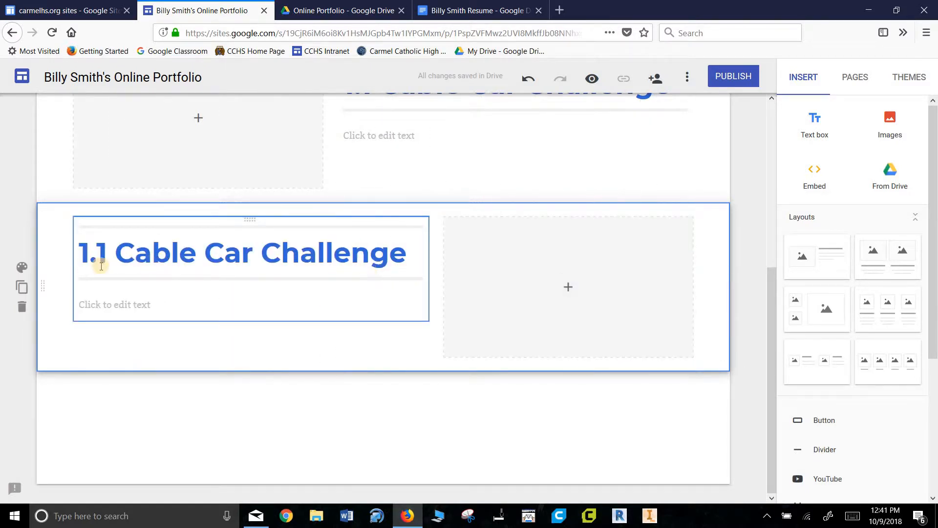
# Retitle the duplicated section "1.3 Sketches".
pyautogui.click(119, 267)
pyautogui.press('BackSpace')
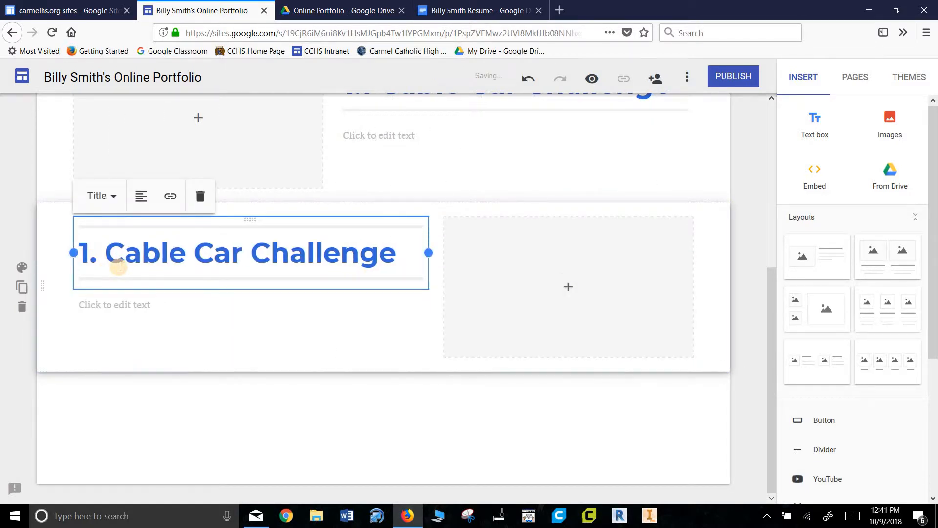
pyautogui.write('3 ')
pyautogui.write('Sketches')
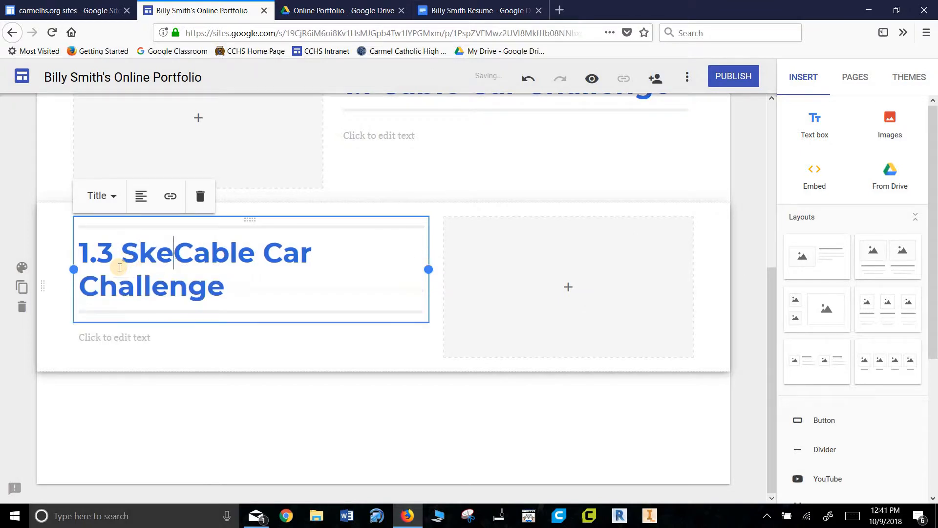
pyautogui.press('Delete')
pyautogui.press('Delete')
pyautogui.press('Delete')
pyautogui.press('Delete')
pyautogui.press('Delete')
pyautogui.press('Delete')
pyautogui.press('Delete')
pyautogui.press('Delete')
pyautogui.press('Delete')
pyautogui.press('Delete')
pyautogui.press('Delete')
pyautogui.press('Delete')
pyautogui.press('Delete')
pyautogui.press('Delete')
pyautogui.press('Delete')
pyautogui.press('Delete')
pyautogui.press('Delete')
pyautogui.press('Delete')
pyautogui.press('Delete')
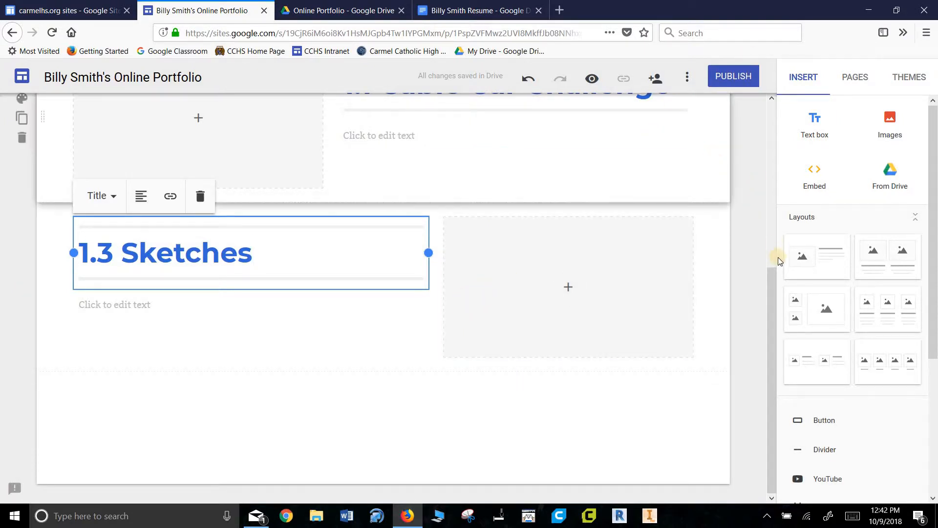
# Return to the Home page and publish the site under the suggested web address, viewable by anyone at Carmelhs.org.
pyautogui.moveTo(775, 273); pyautogui.dragTo(763, 72)
pyautogui.click(413, 118)
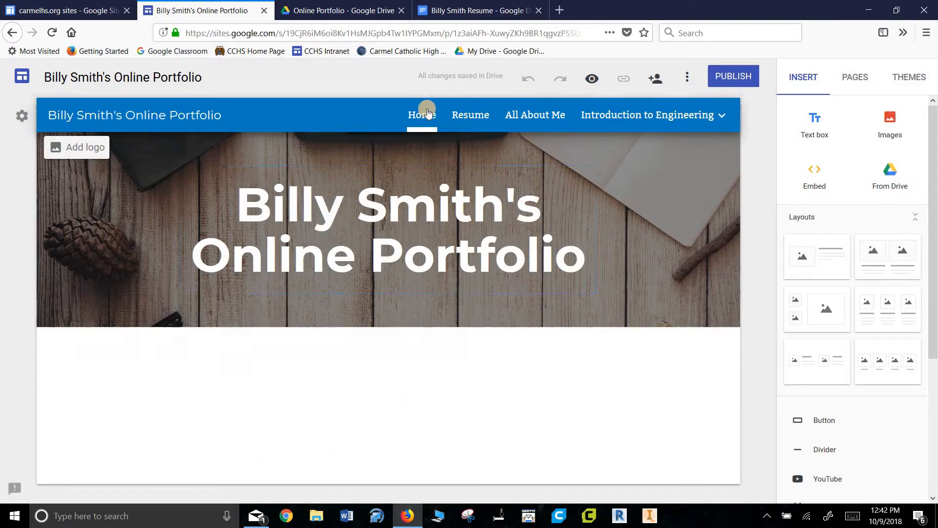
pyautogui.moveTo(661, 113)
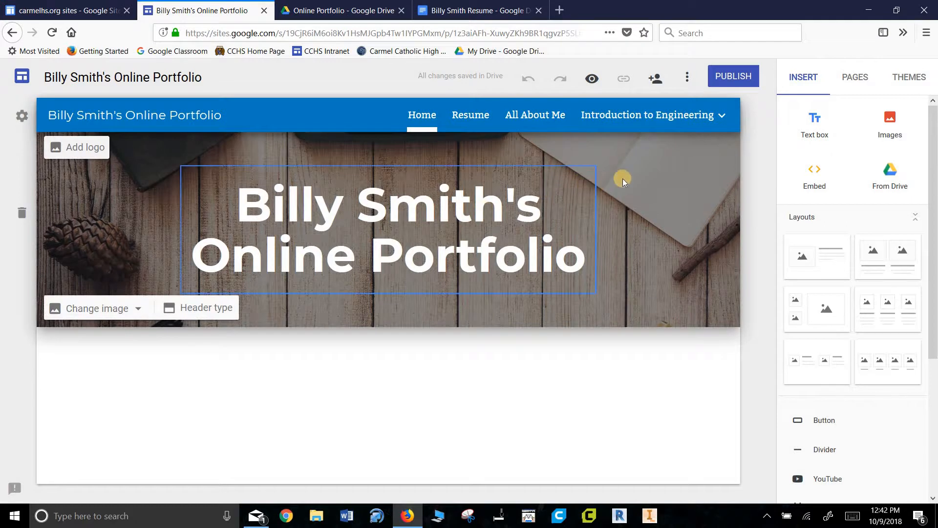
pyautogui.click(735, 77)
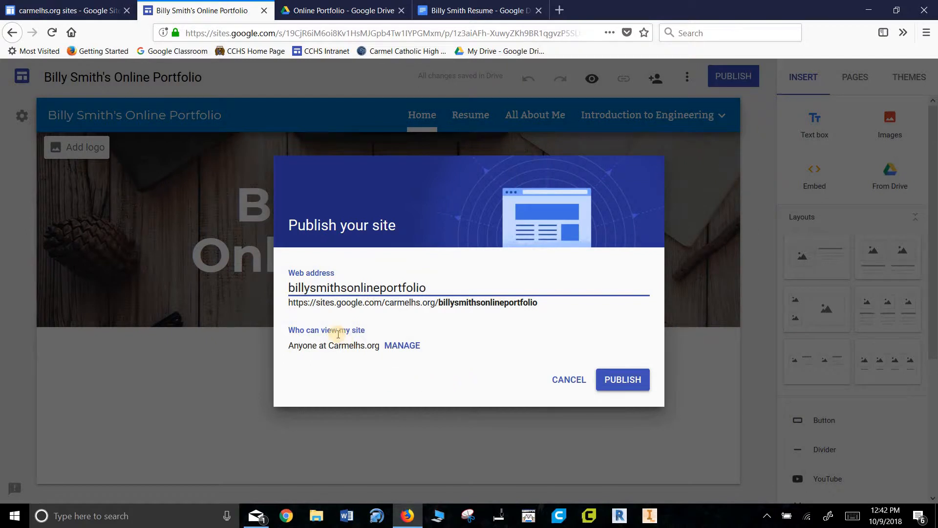
pyautogui.click(403, 345)
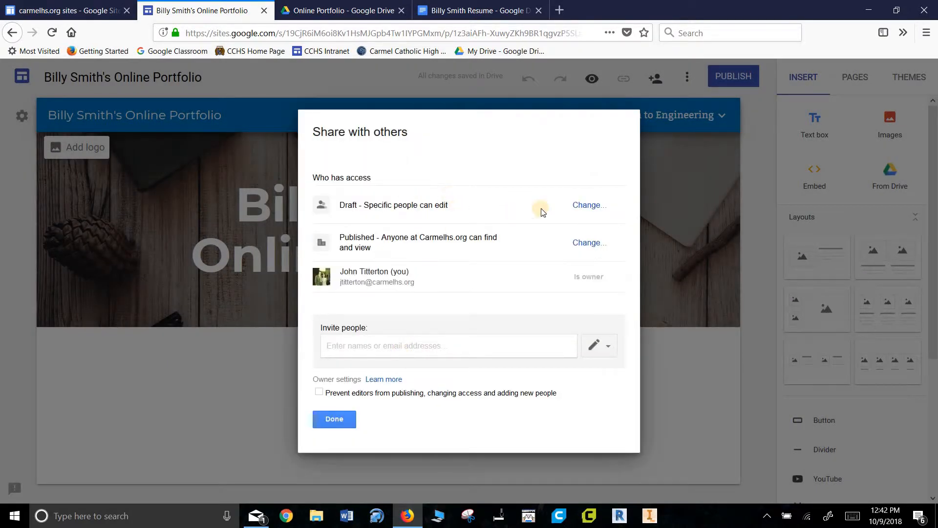
pyautogui.click(334, 418)
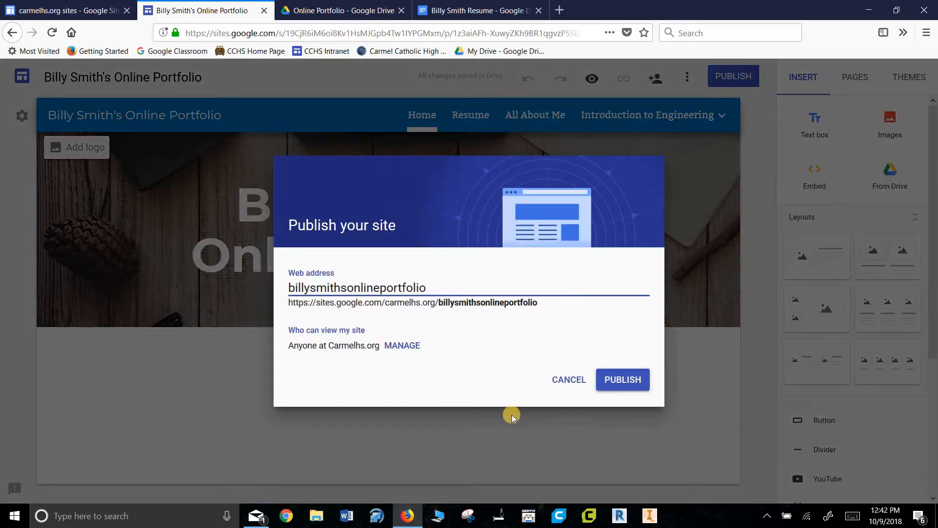
pyautogui.click(604, 385)
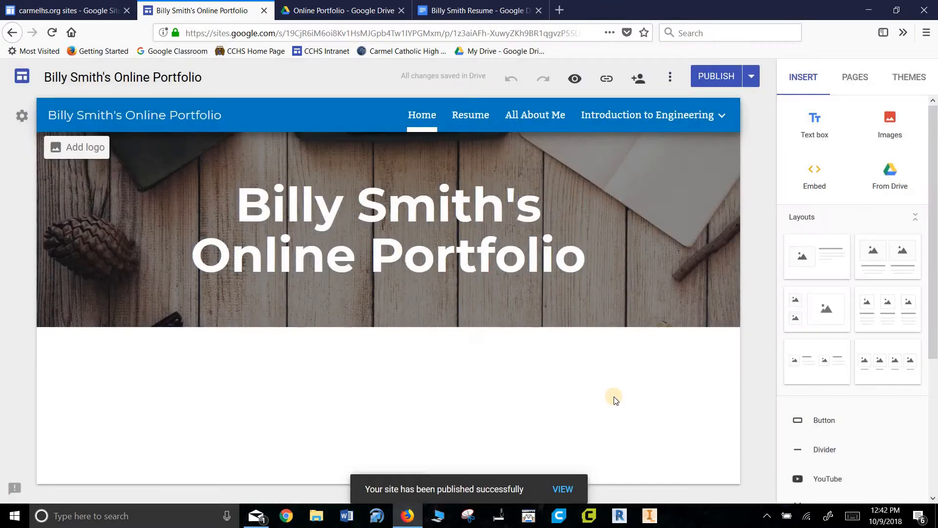
# Review who can edit and view the site in its sharing settings.
pyautogui.click(671, 77)
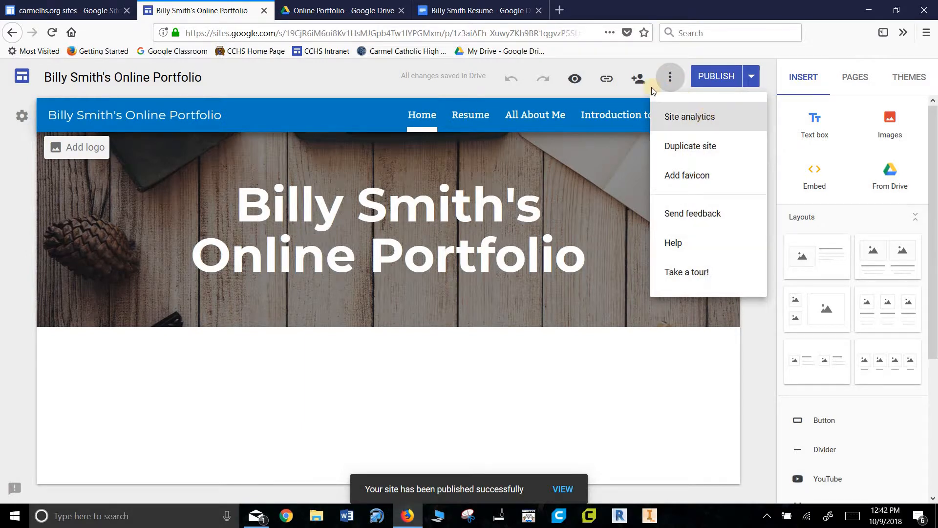
pyautogui.click(637, 78)
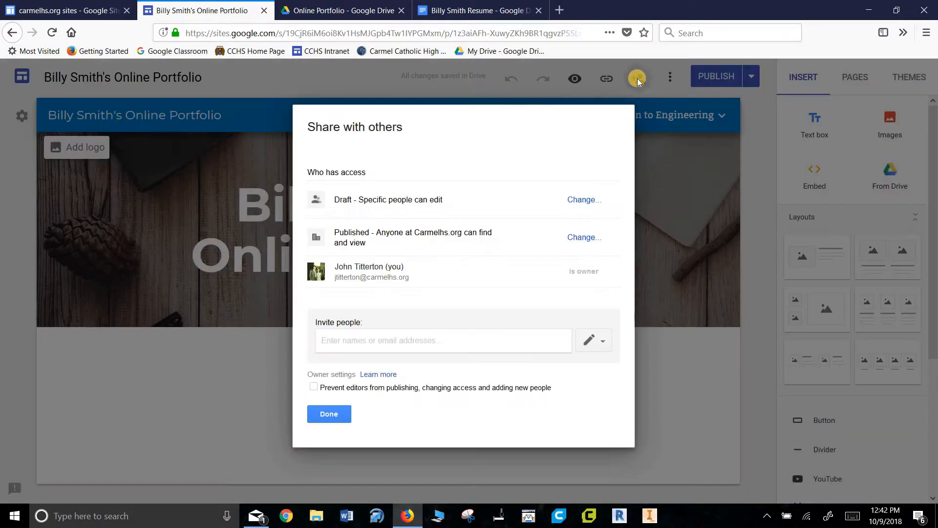
pyautogui.click(326, 414)
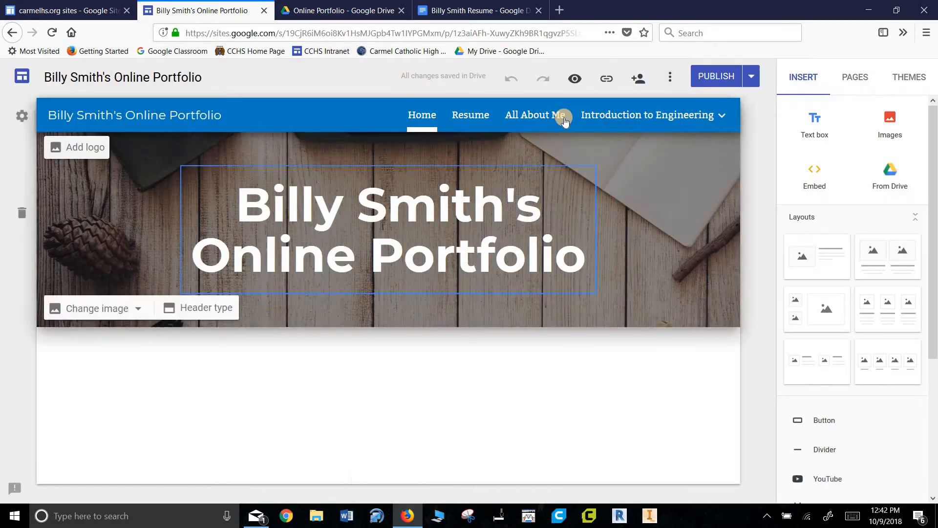
# Copy the published site link, switch to the Mail app and address a new email to the account owner's own address.
pyautogui.click(607, 77)
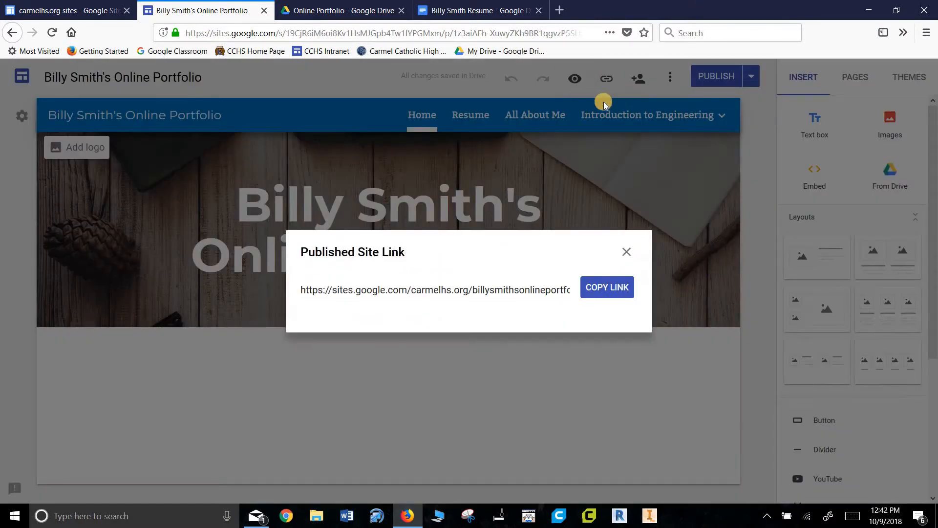
pyautogui.click(607, 287)
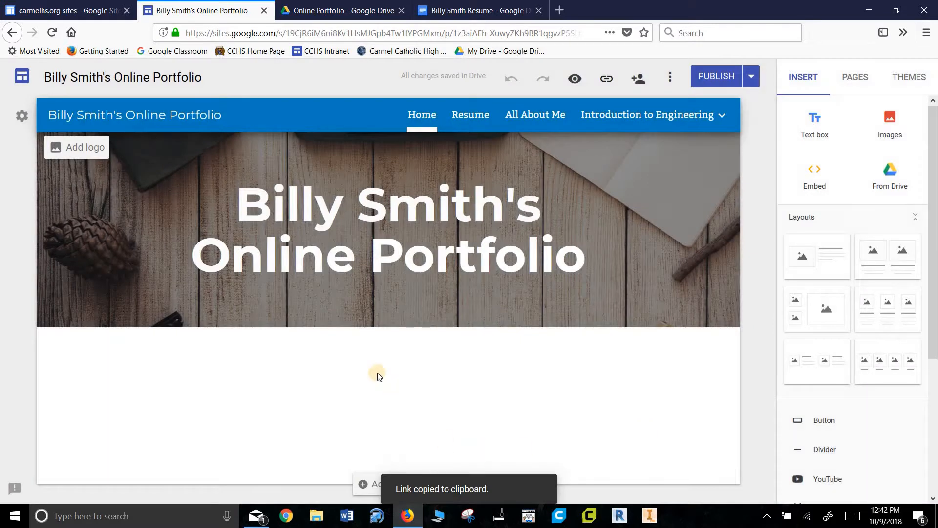
pyautogui.click(259, 519)
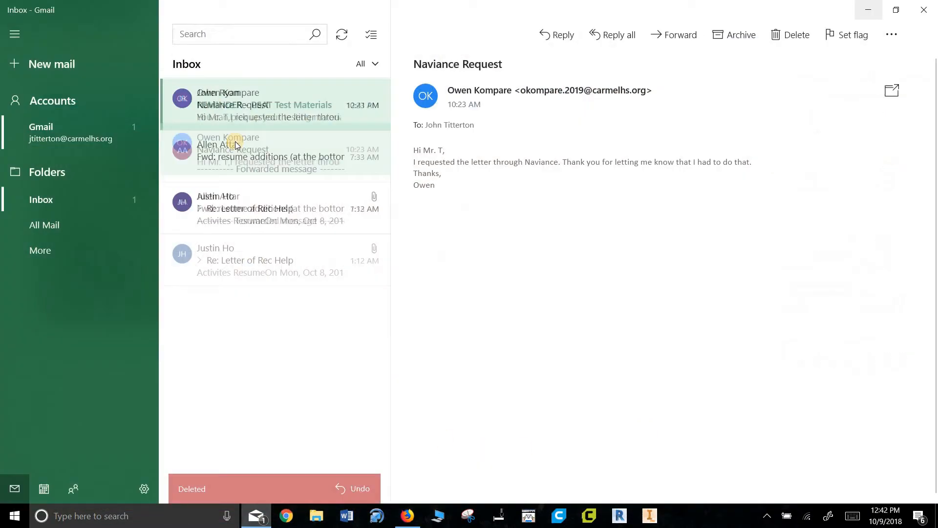
pyautogui.click(198, 105)
pyautogui.click(50, 64)
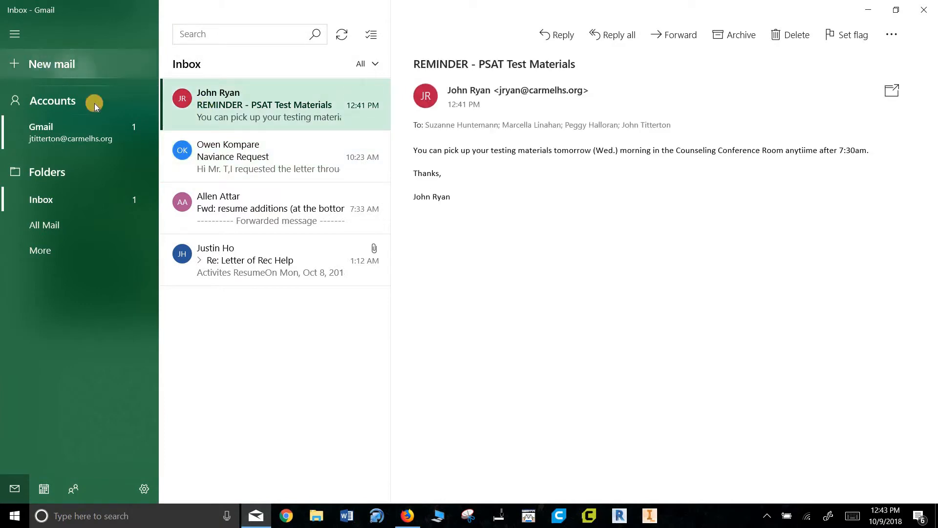
pyautogui.write('jtitt')
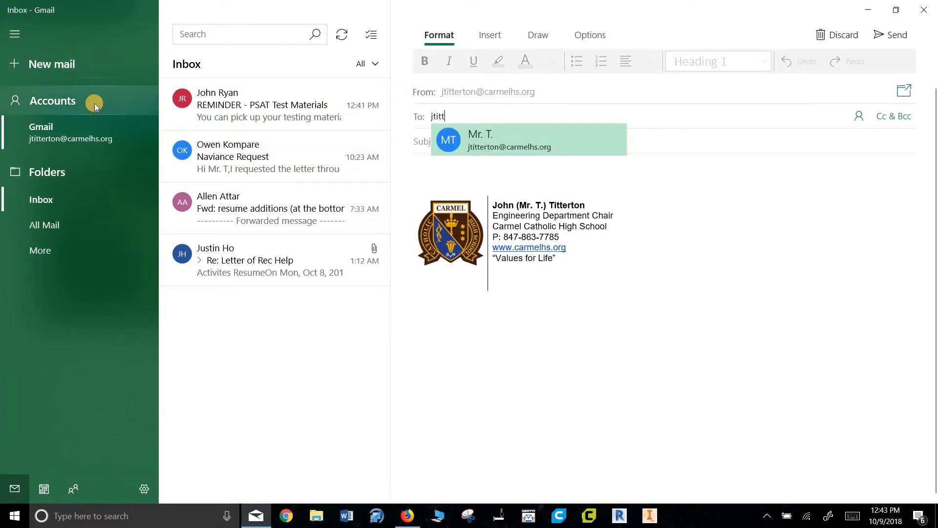
pyautogui.press('Return')
# Give the email the subject "Website", paste the published site link into its body and send it.
pyautogui.press('Tab')
pyautogui.press('Tab')
pyautogui.press('Tab')
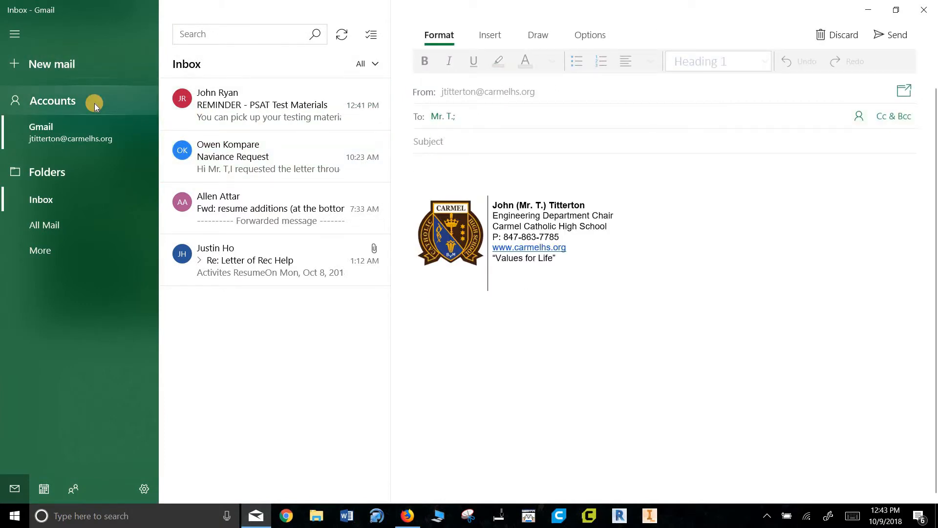
pyautogui.write('Website')
pyautogui.press('Tab')
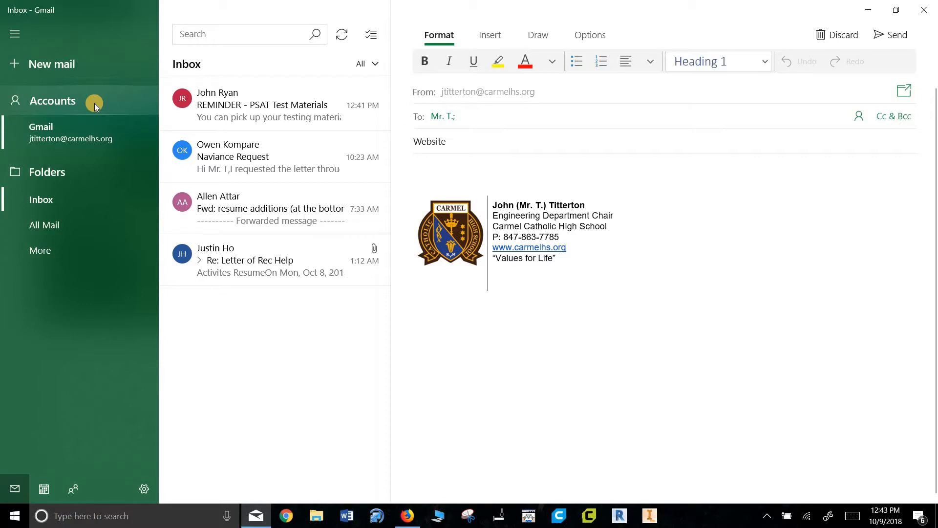
pyautogui.hotkey('ctrl', 'v')
pyautogui.press('Return')
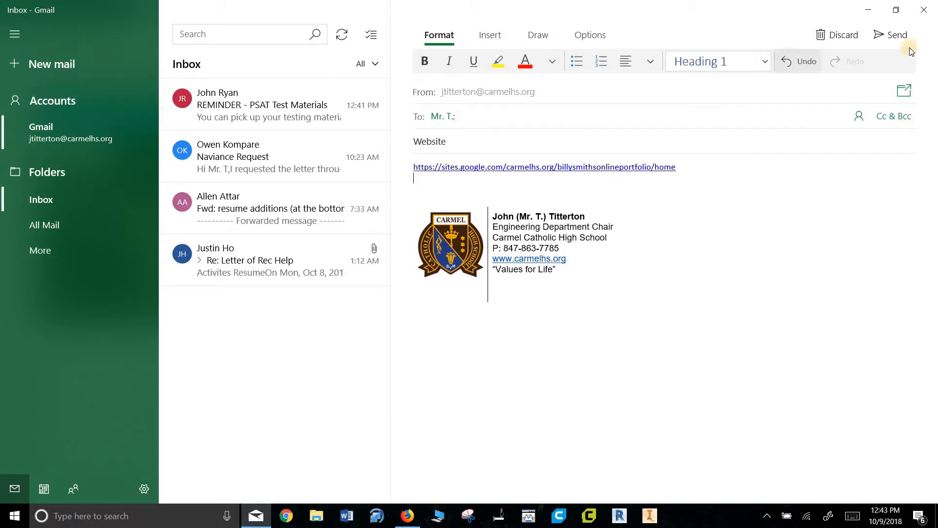
pyautogui.click(890, 35)
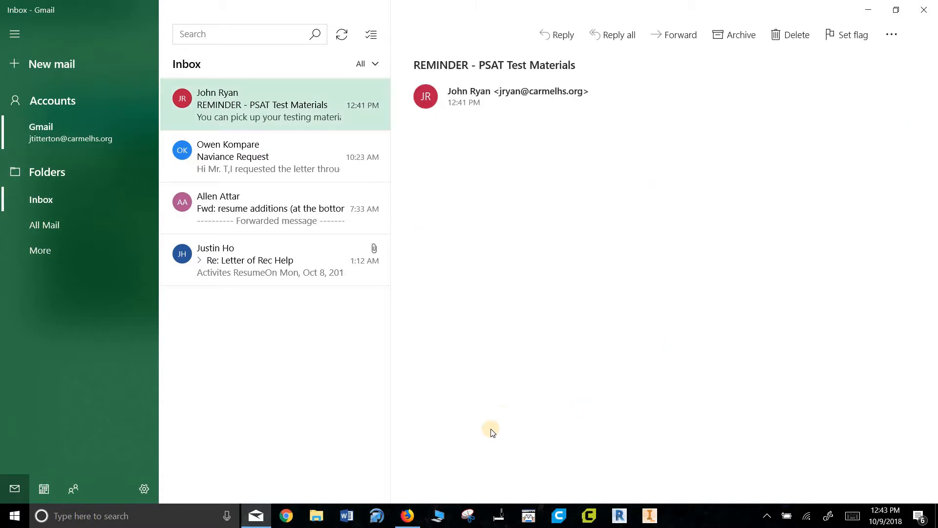
# Sync the inbox, open the received Website email and test its site link in the browser.
pyautogui.click(342, 34)
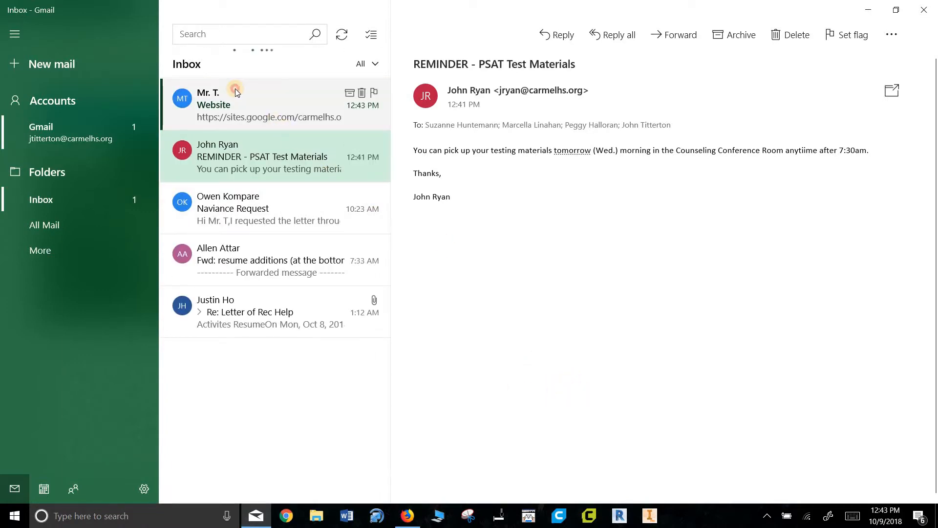
pyautogui.click(235, 91)
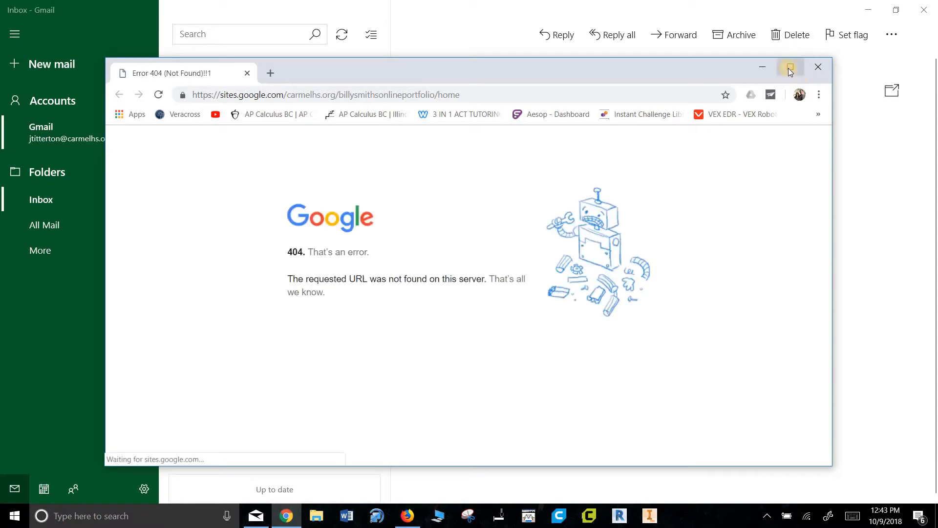
pyautogui.click(791, 67)
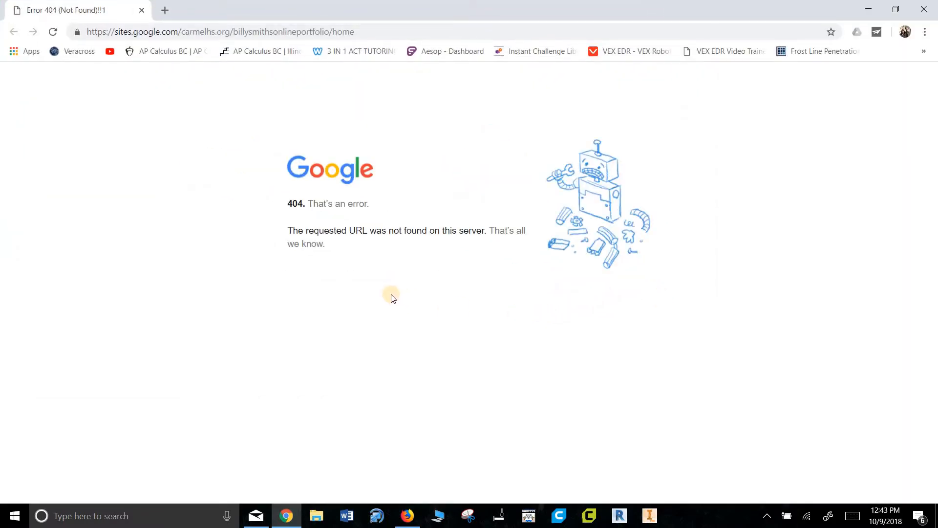
pyautogui.click(923, 8)
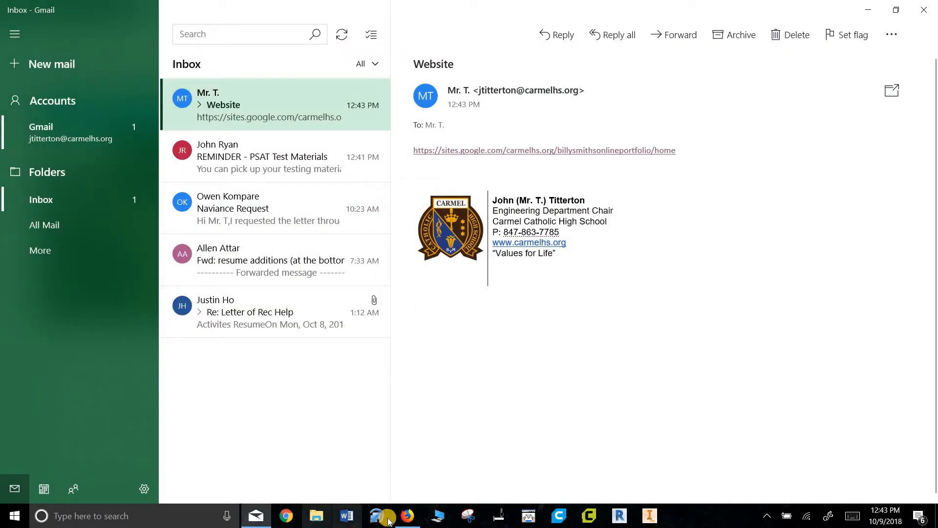
# Switch back to Google Sites in Firefox and set the publishing access to "Anyone can find and view the published version".
pyautogui.click(407, 515)
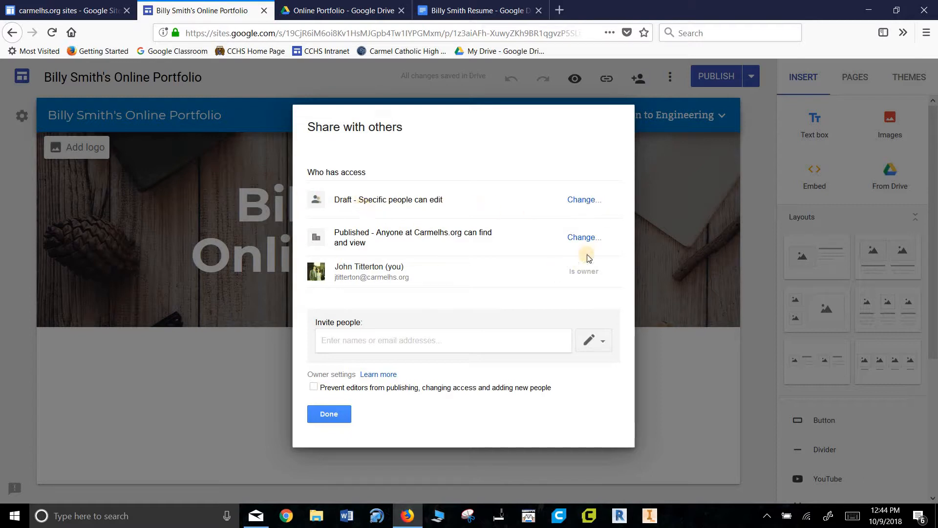
pyautogui.click(581, 238)
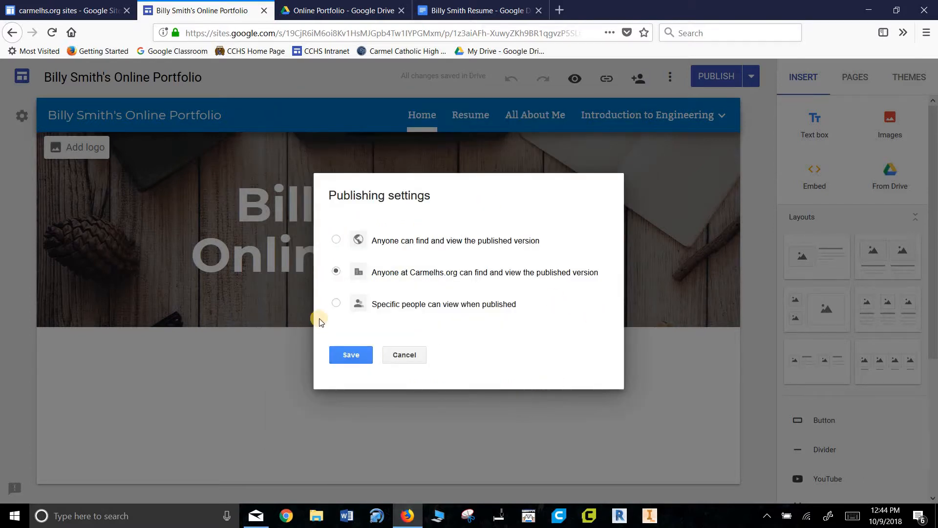
pyautogui.click(336, 239)
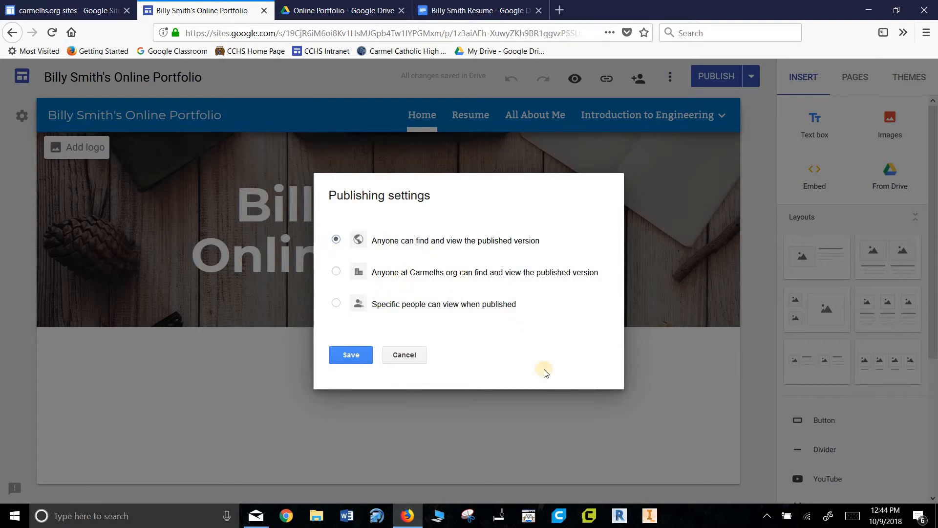
pyautogui.click(370, 356)
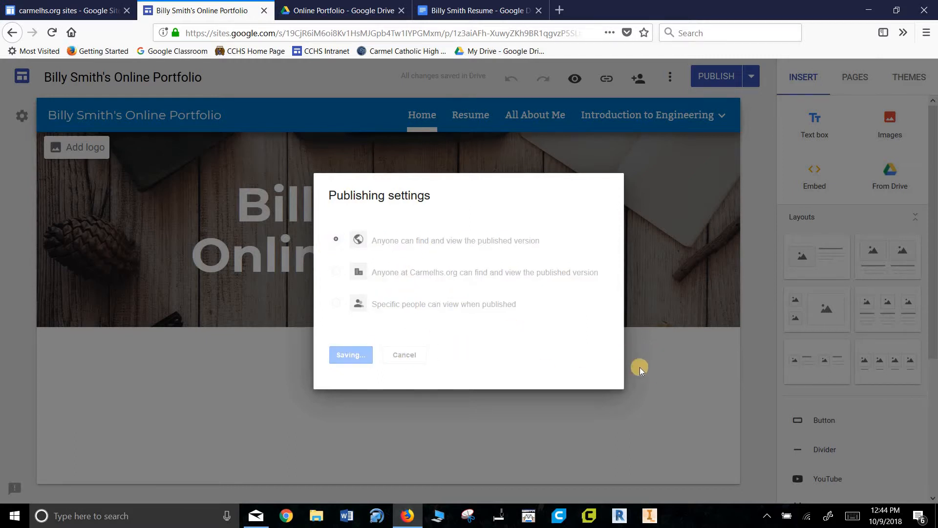
pyautogui.click(338, 421)
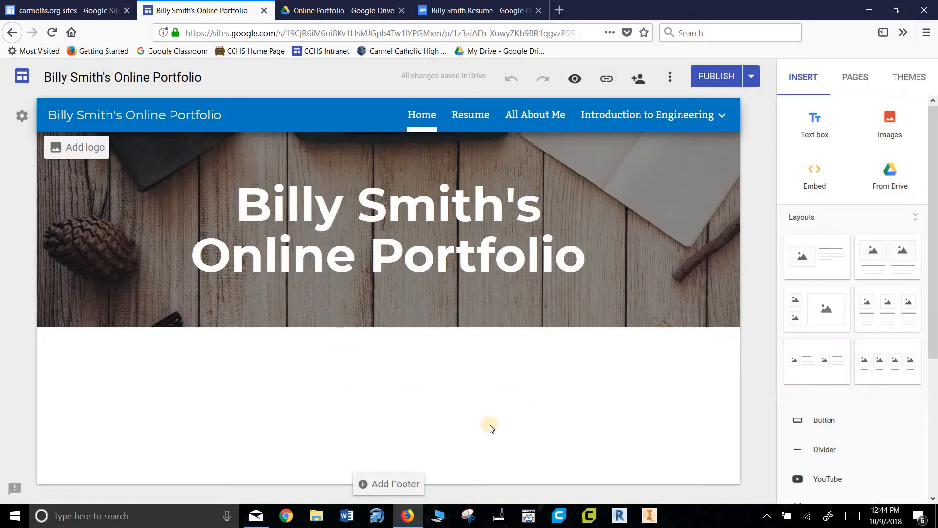
# Open the emailed site link again from the Mail app and check the published Home and Resume pages.
pyautogui.click(259, 516)
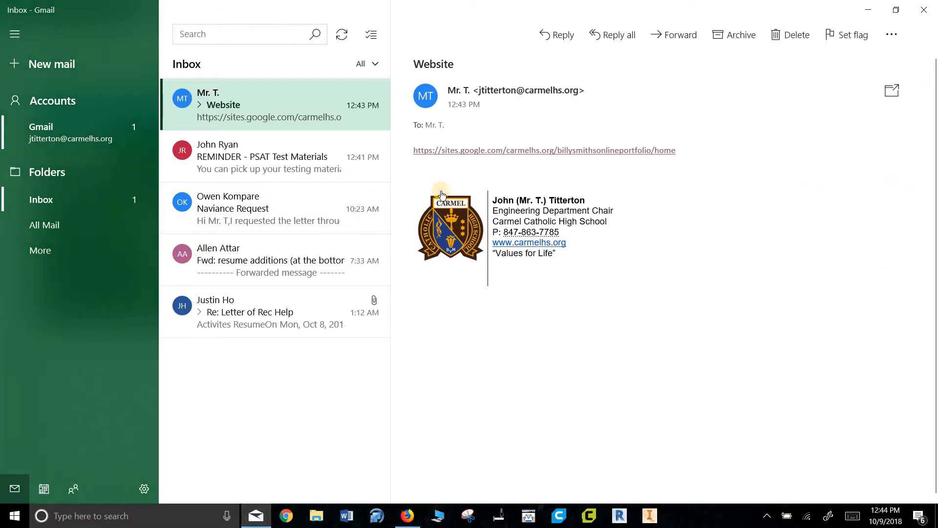
pyautogui.click(507, 164)
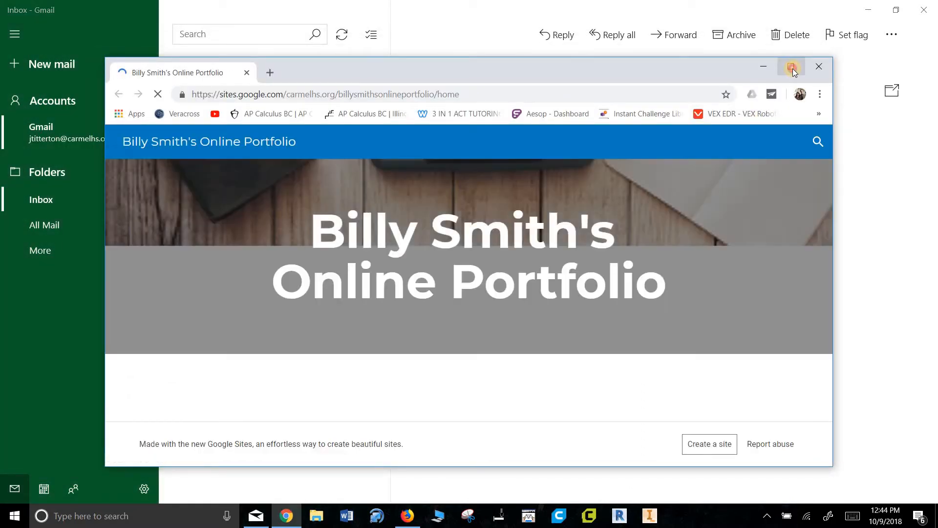
pyautogui.click(792, 67)
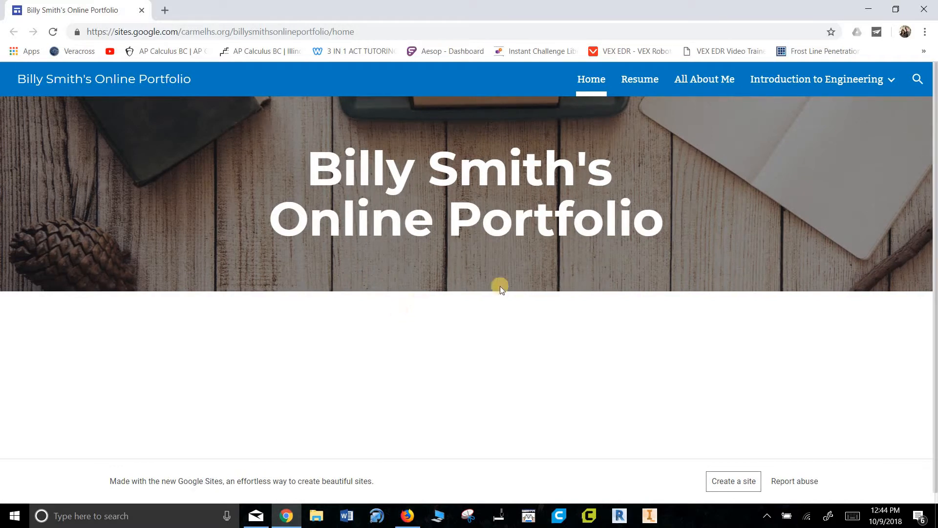
pyautogui.click(633, 82)
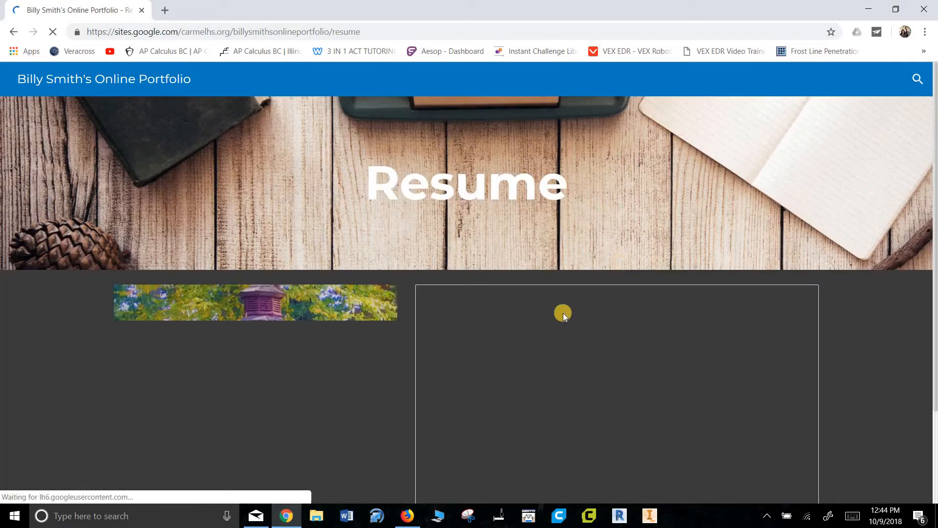
pyautogui.scroll(-3, 890, 342)
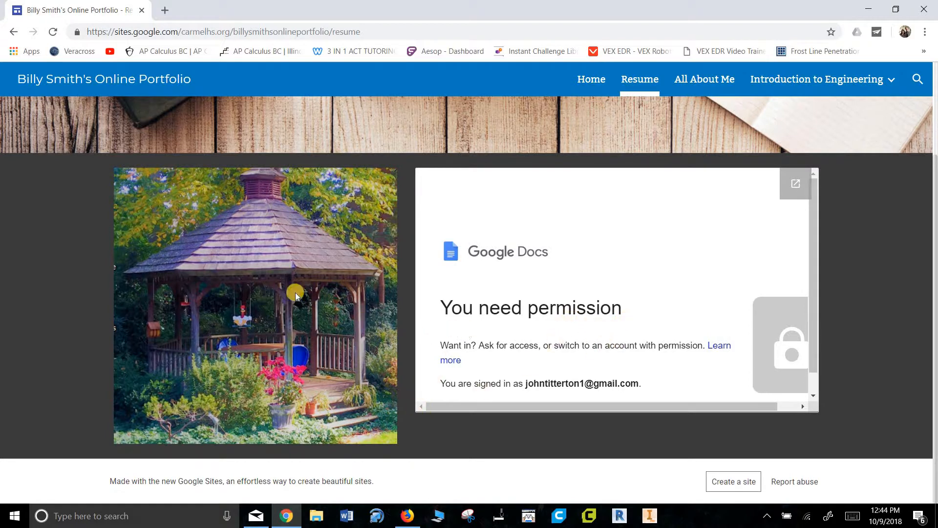
pyautogui.click(407, 517)
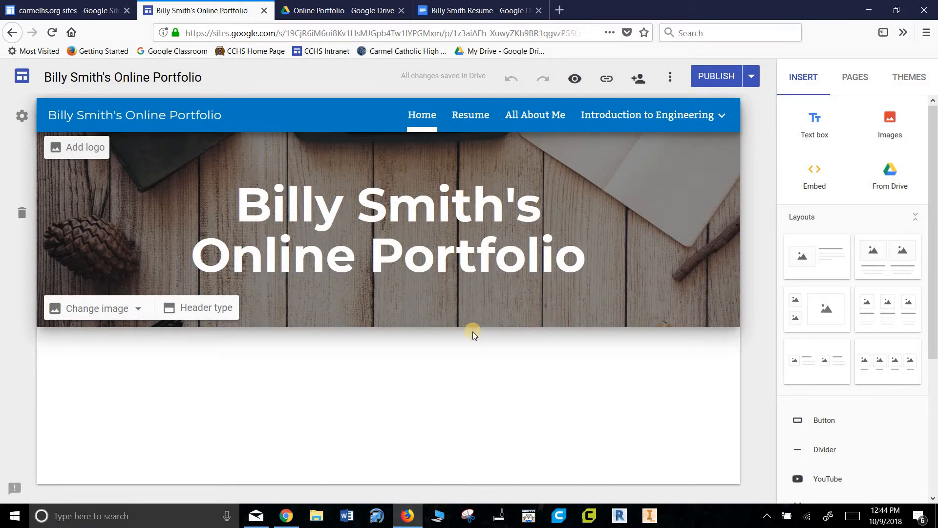
pyautogui.click(381, 10)
pyautogui.click(421, 10)
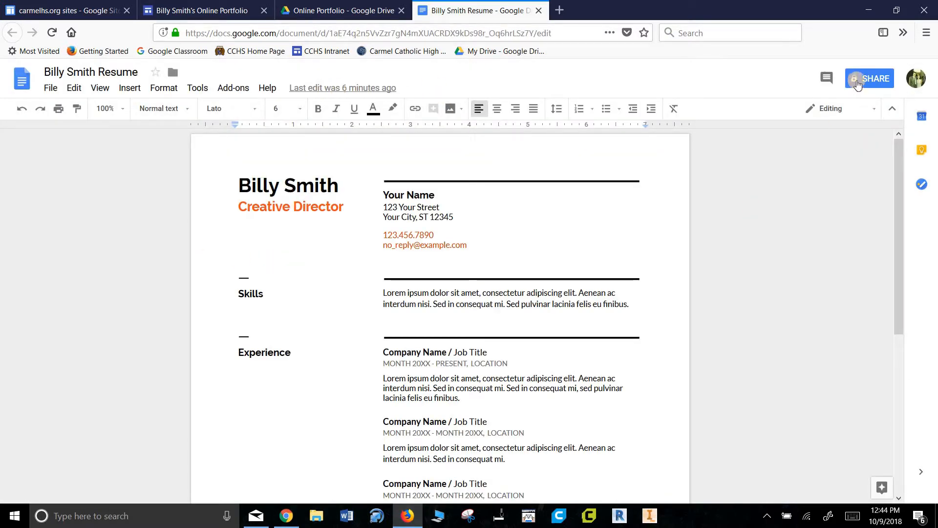
pyautogui.click(863, 78)
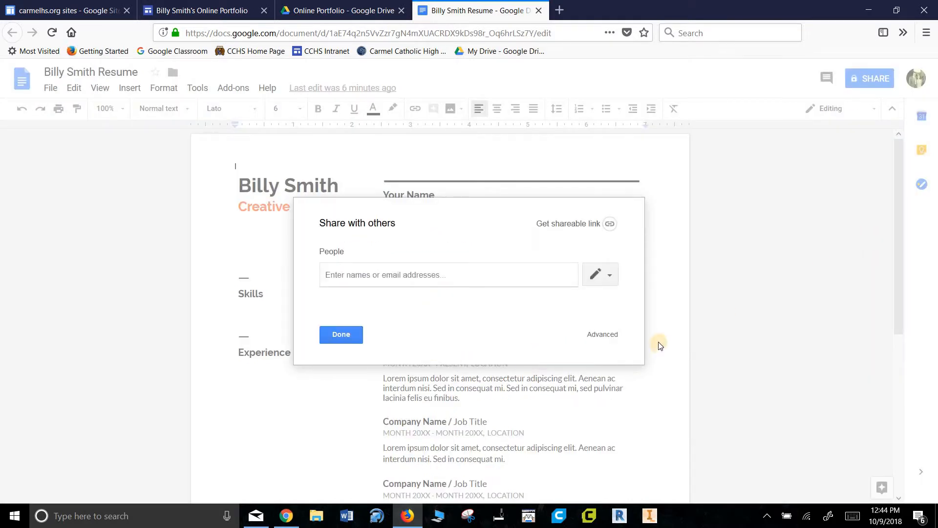
pyautogui.click(353, 339)
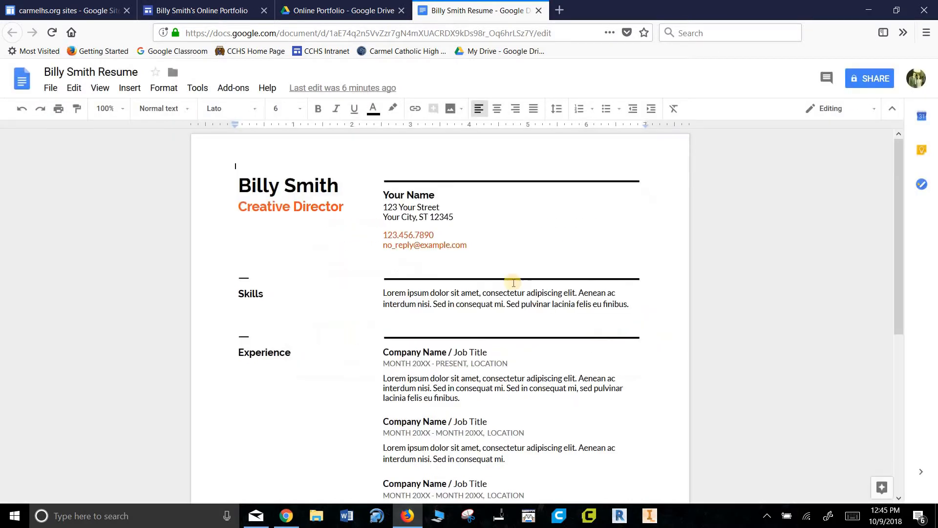
# Set link sharing for the Online Portfolio folder in Google Drive to "On - Public on the web" and save the sharing settings.
pyautogui.click(355, 7)
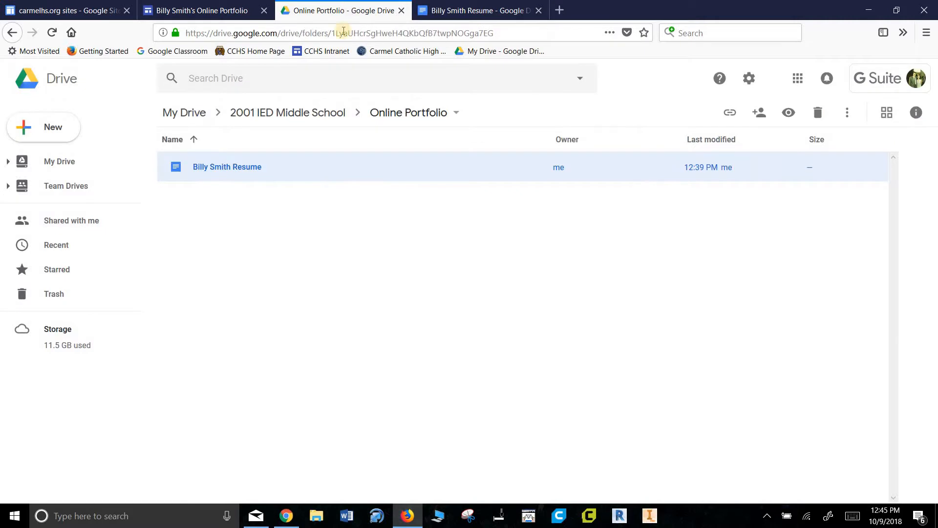
pyautogui.click(399, 114)
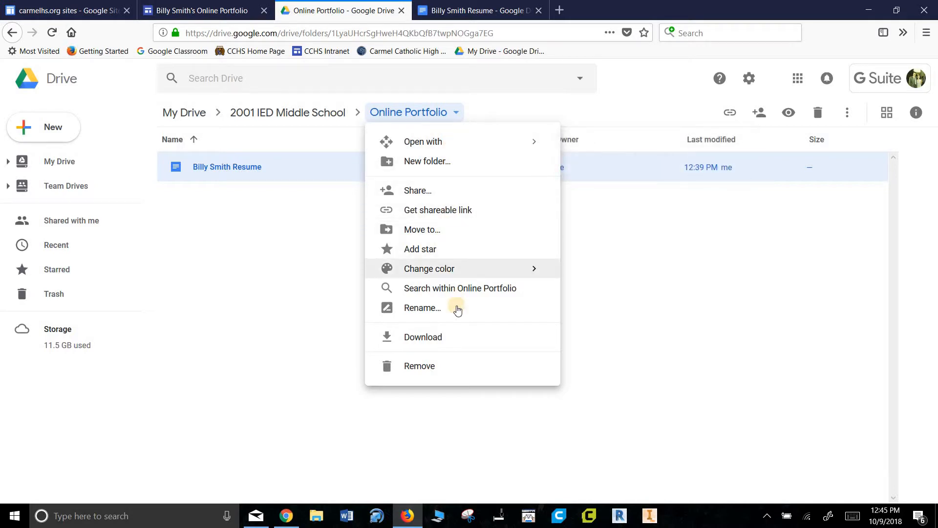
pyautogui.click(430, 191)
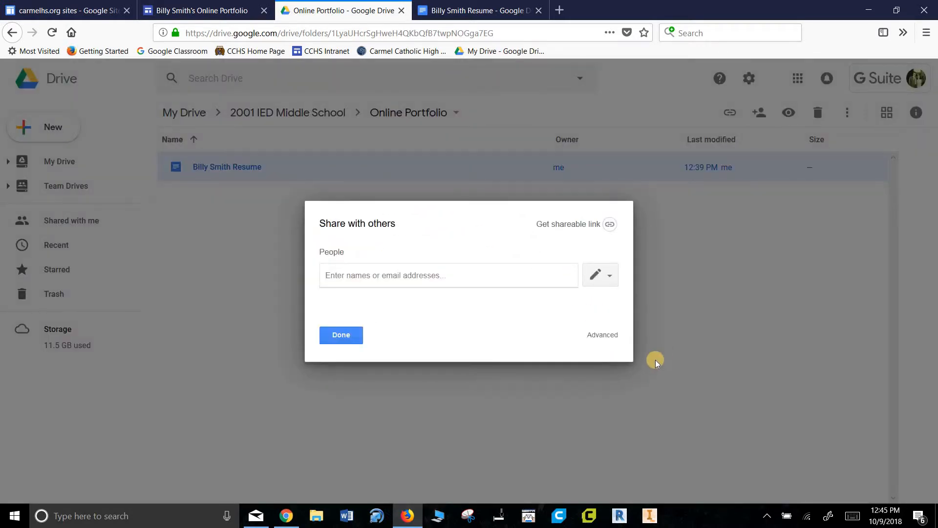
pyautogui.click(603, 336)
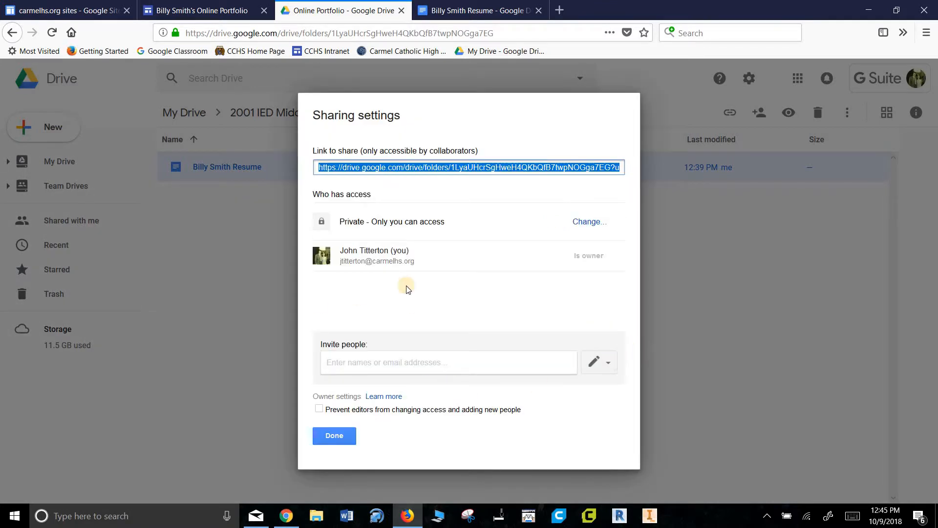
pyautogui.click(590, 223)
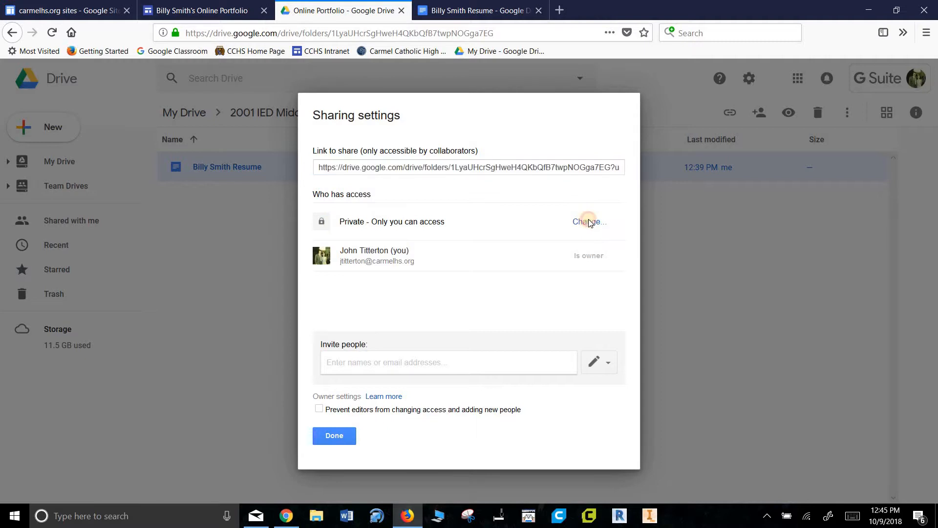
pyautogui.click(336, 197)
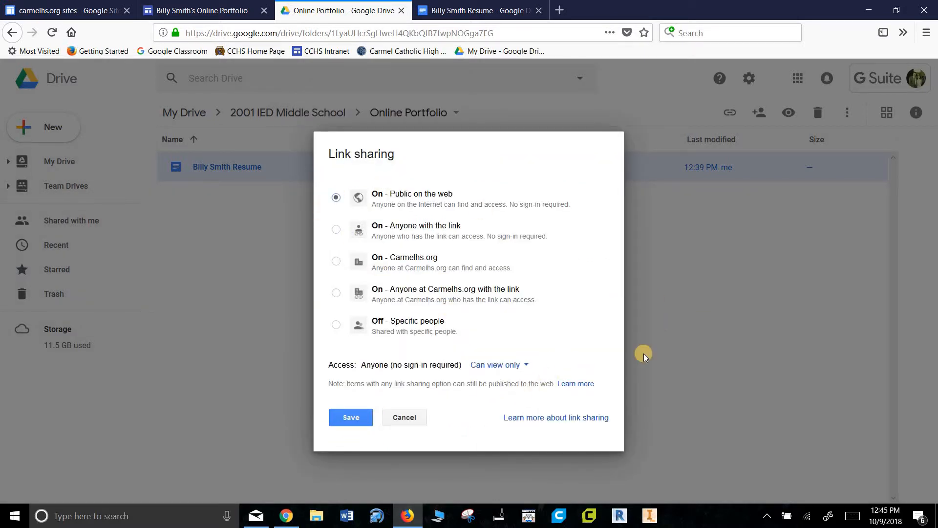
pyautogui.click(352, 420)
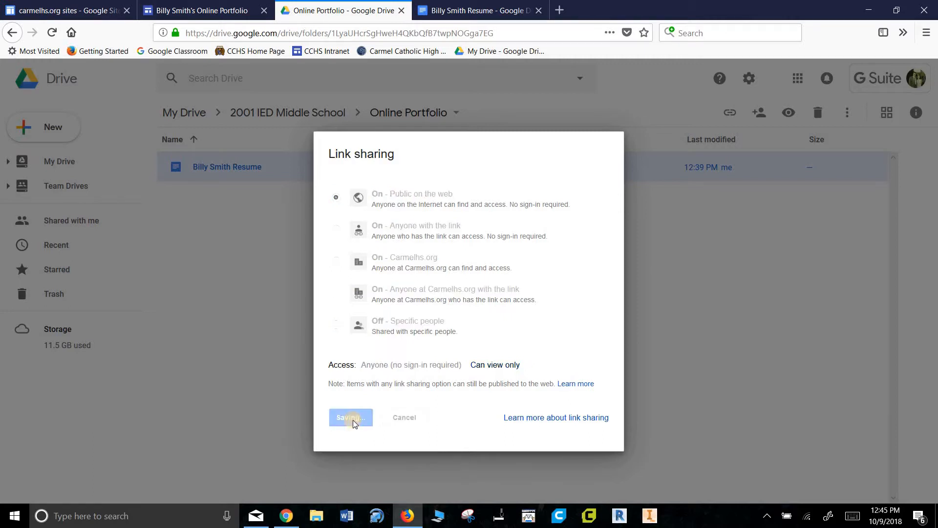
pyautogui.click(338, 436)
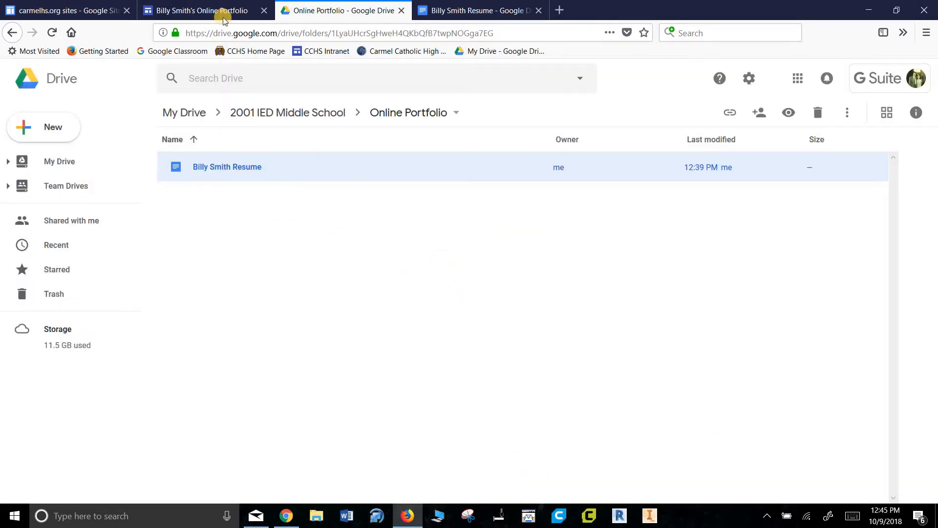
# Switch to Chrome, reload the published Resume page and check the embedded resume through to its end.
pyautogui.click(287, 517)
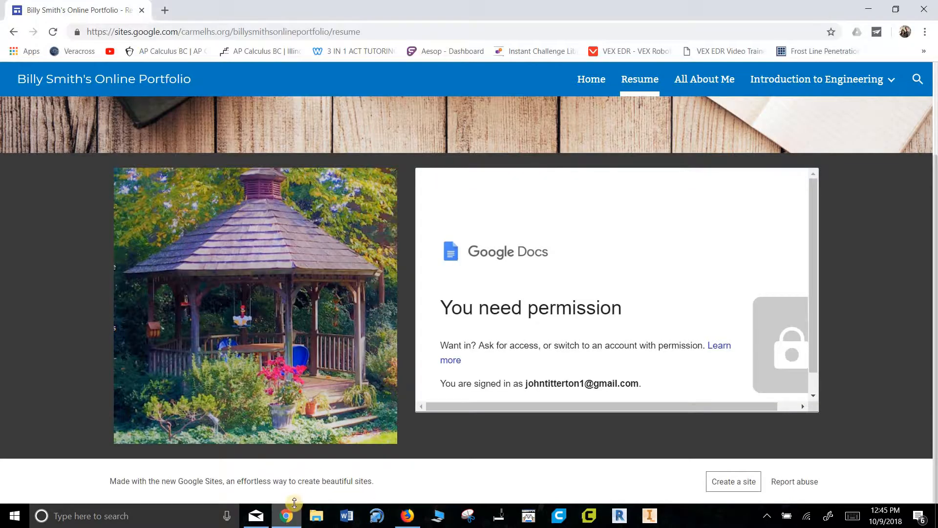
pyautogui.click(51, 33)
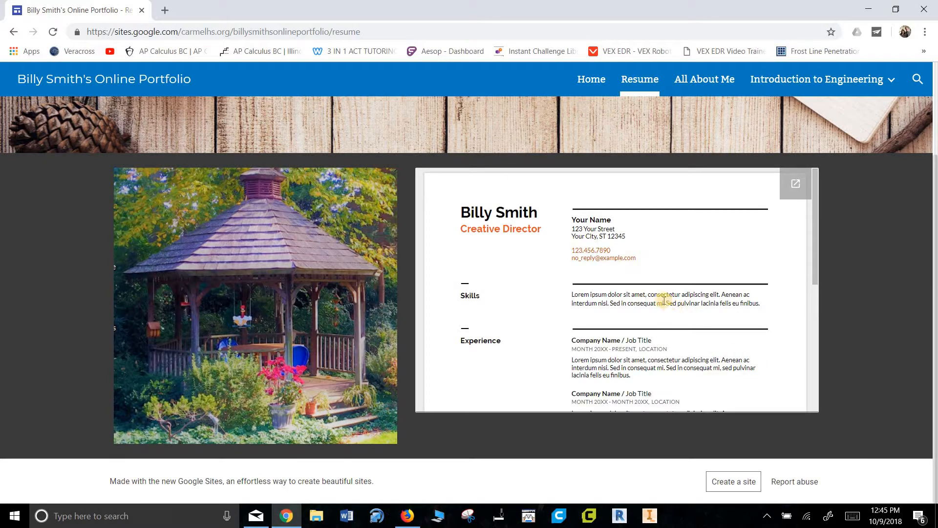
pyautogui.scroll(-5, 659, 304)
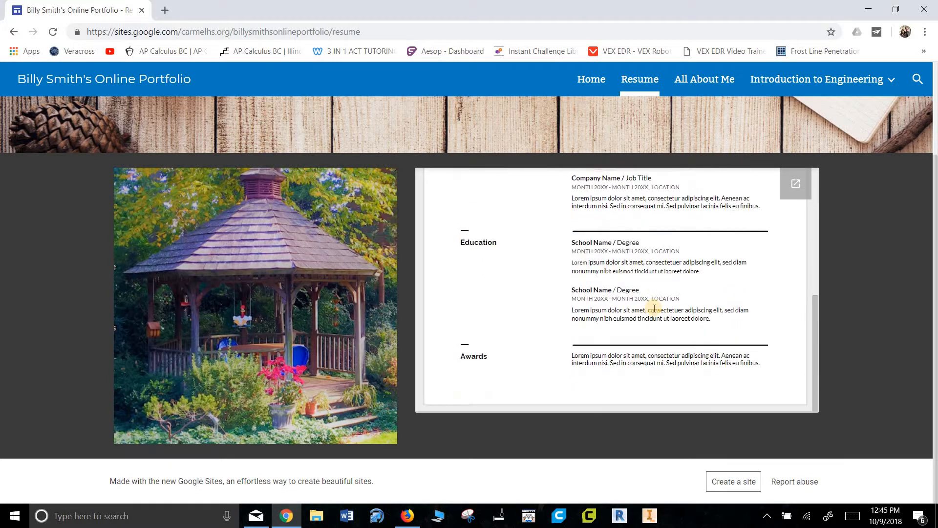
pyautogui.scroll(10, 654, 308)
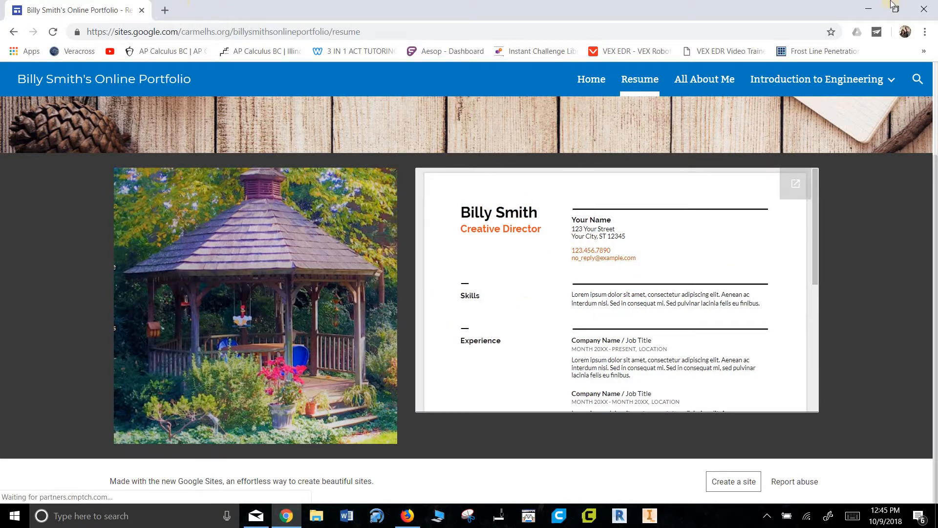
pyautogui.click(868, 8)
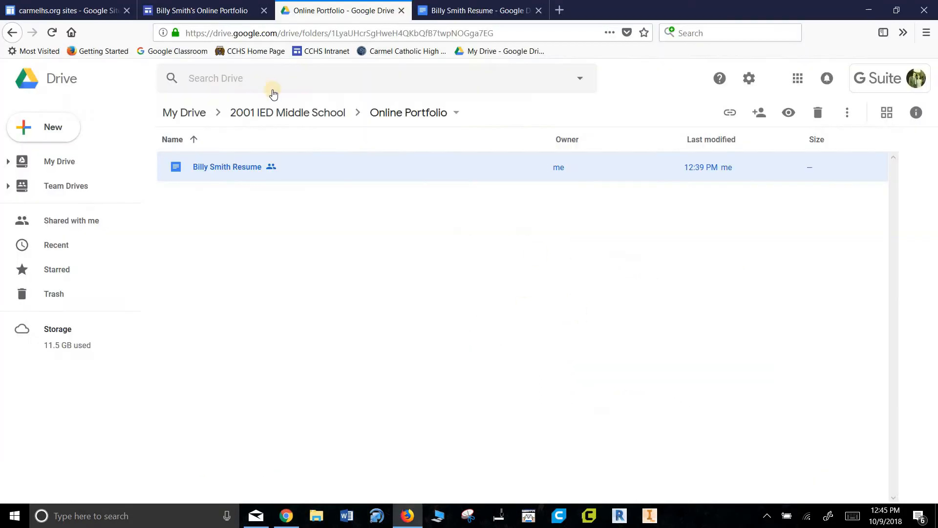
# Close the resume document in Firefox and create a blank Google Doc in the 2001 IED Middle School folder.
pyautogui.click(477, 4)
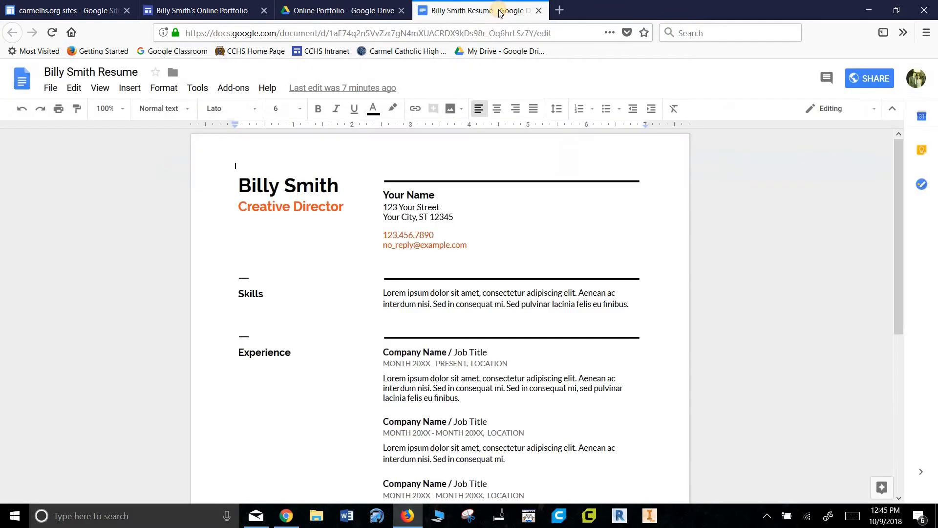
pyautogui.click(538, 10)
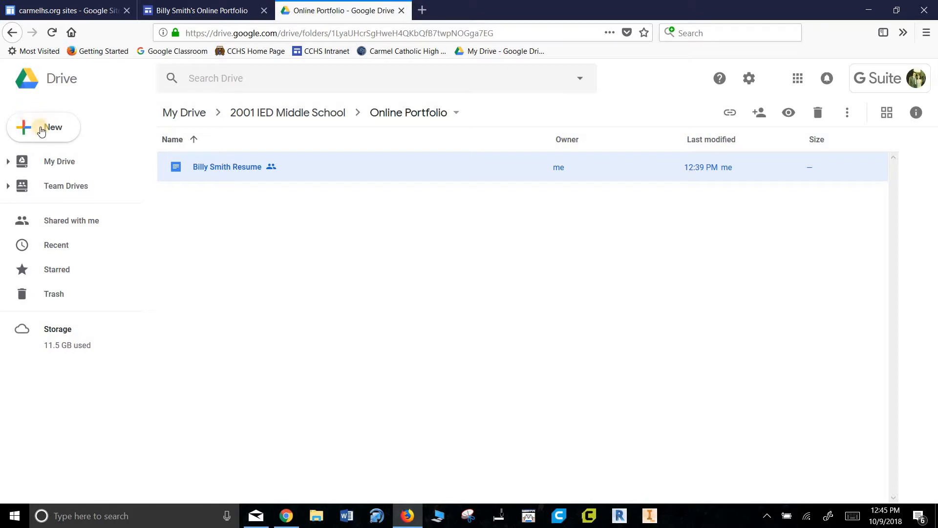
pyautogui.click(280, 113)
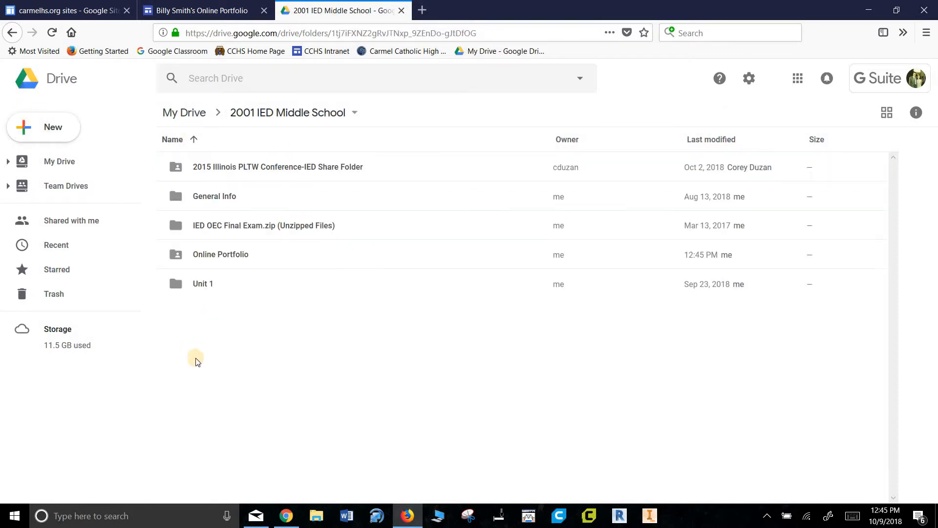
pyautogui.click(47, 128)
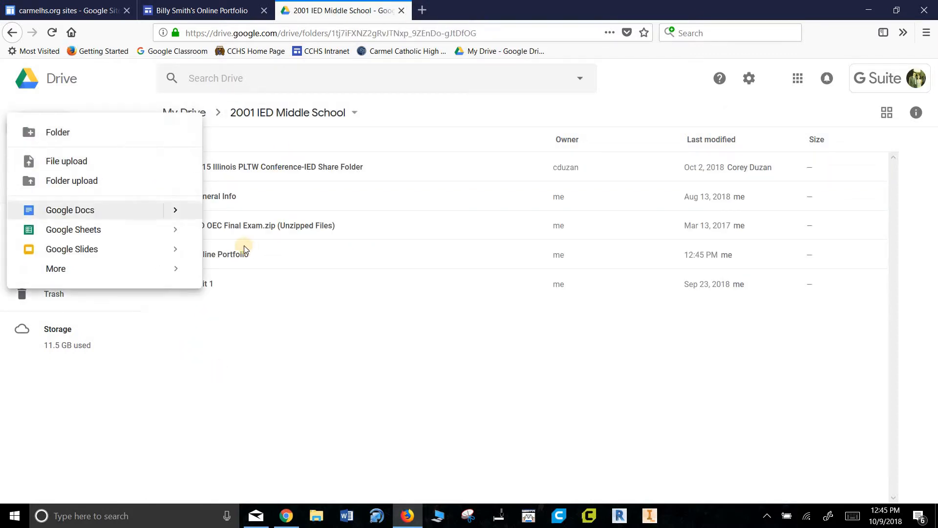
pyautogui.click(113, 212)
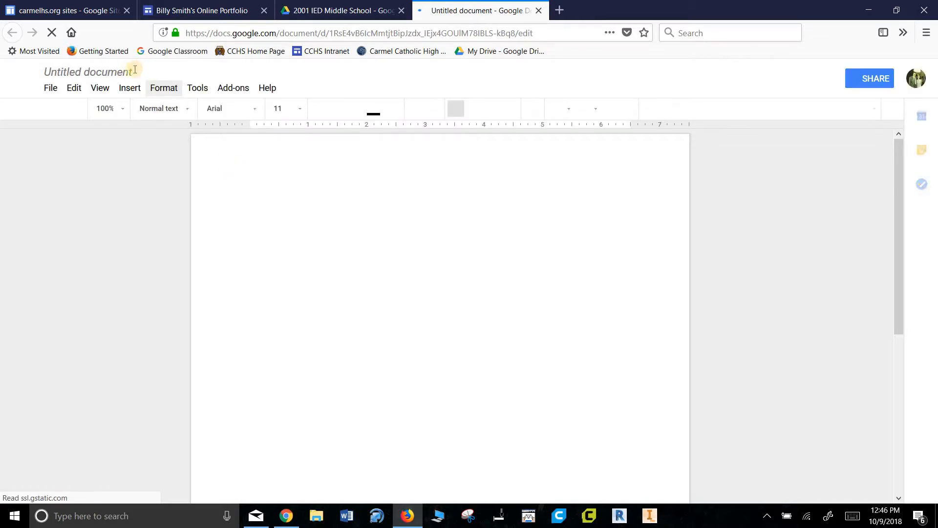
# Name the new document "1.3 Stuff" and enter "Sketches and stuff . . ." as its body text.
pyautogui.click(137, 72)
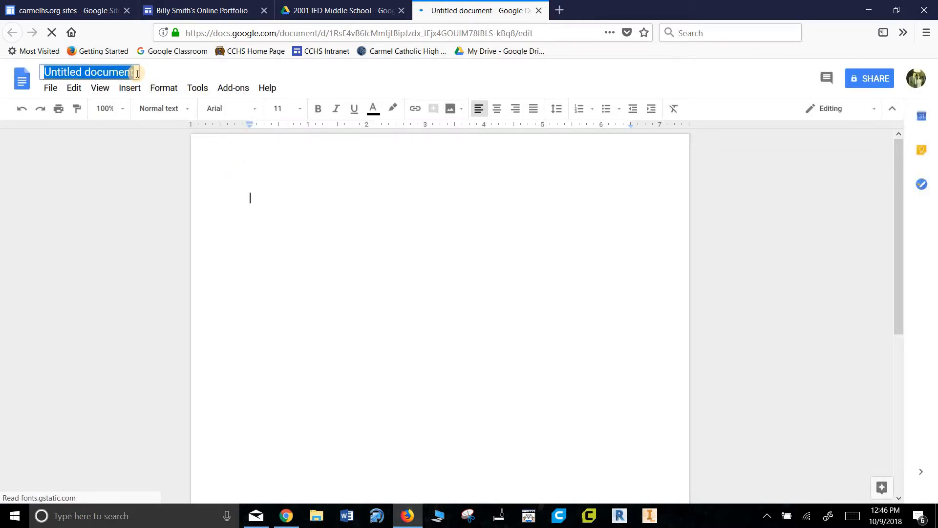
pyautogui.press('BackSpace')
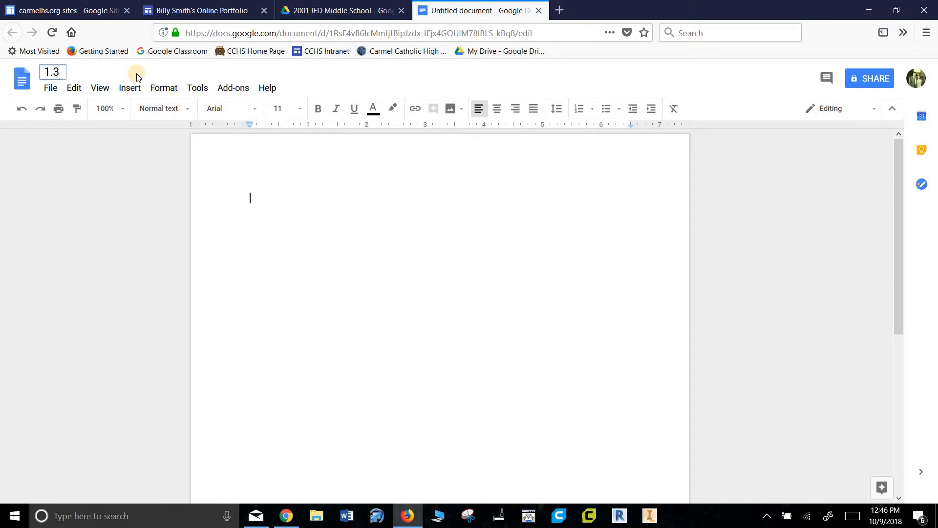
pyautogui.click(273, 205)
pyautogui.write('Sketches and stuff . . .')
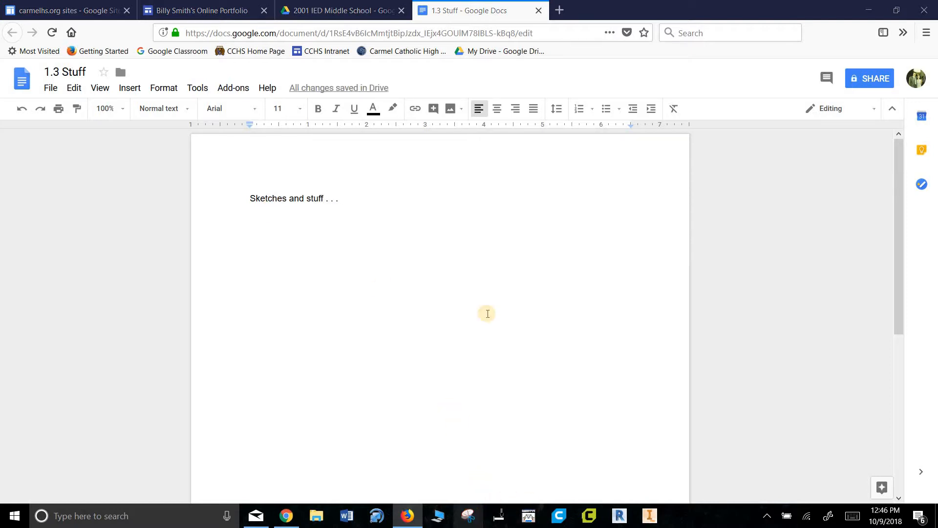
pyautogui.click(571, 237)
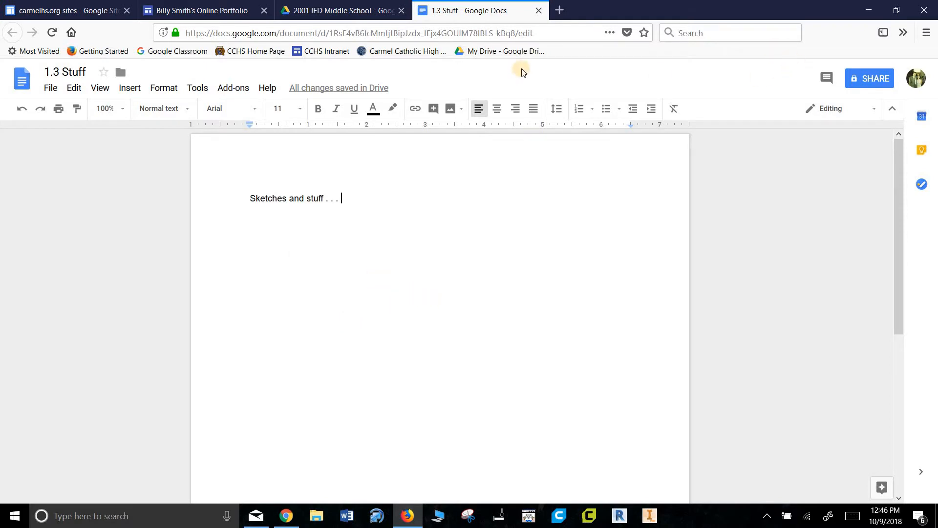
# Turn on link sharing for the 1.3 Stuff document so anyone at Carmelhs.org with the link can view, copying the shareable link.
pyautogui.click(853, 81)
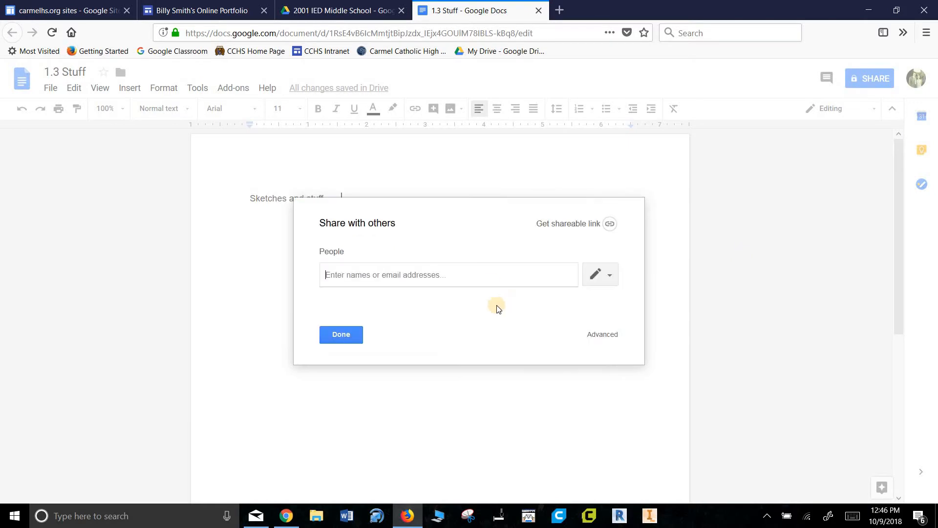
pyautogui.click(578, 227)
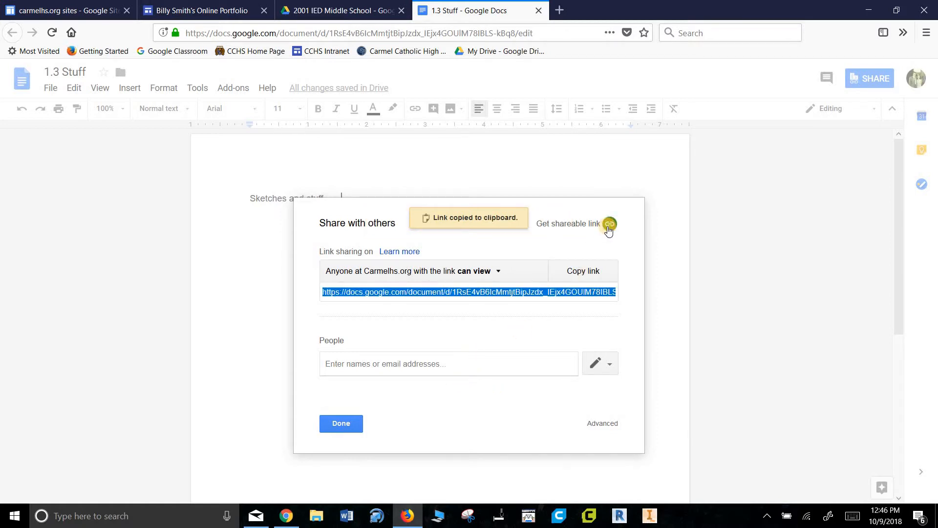
pyautogui.click(334, 421)
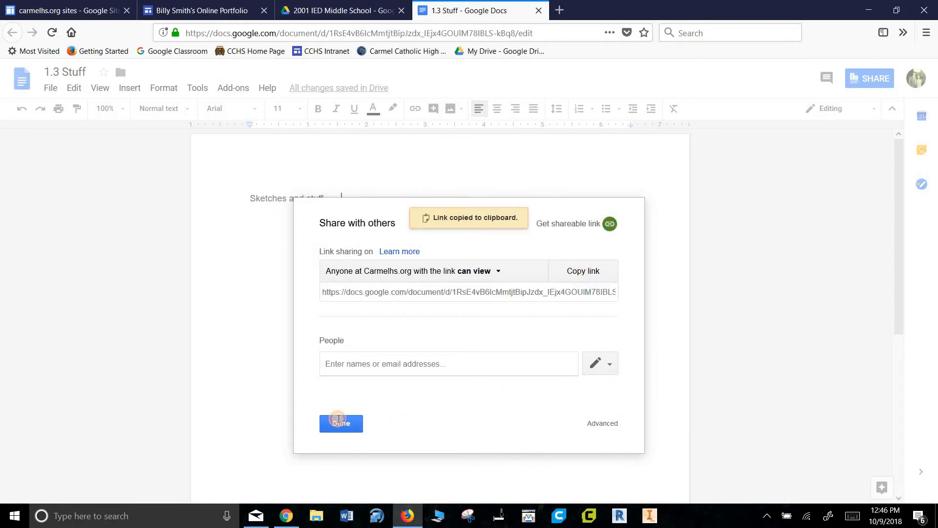
# In Google Sites, open the Introduction to Engineering subpage with the 1.3 Sketches section and delete the empty image placeholder beside that heading.
pyautogui.click(209, 10)
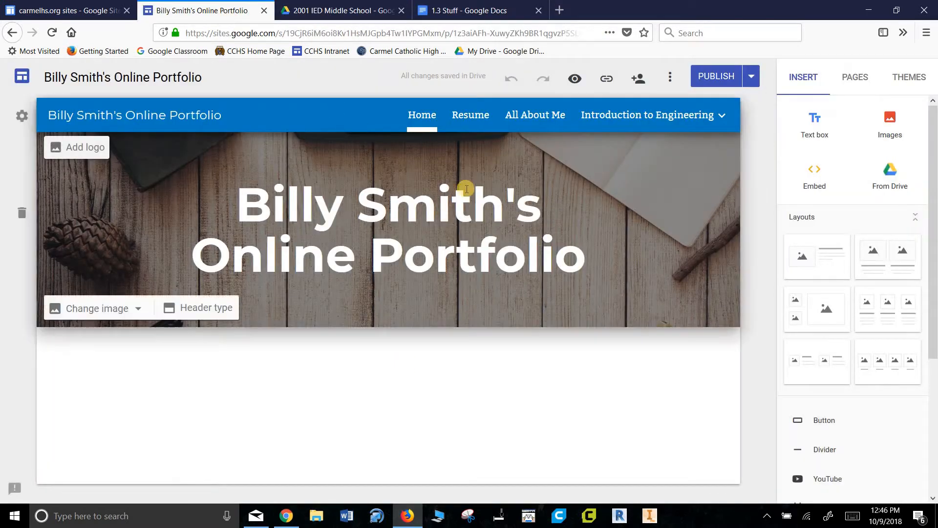
pyautogui.click(657, 116)
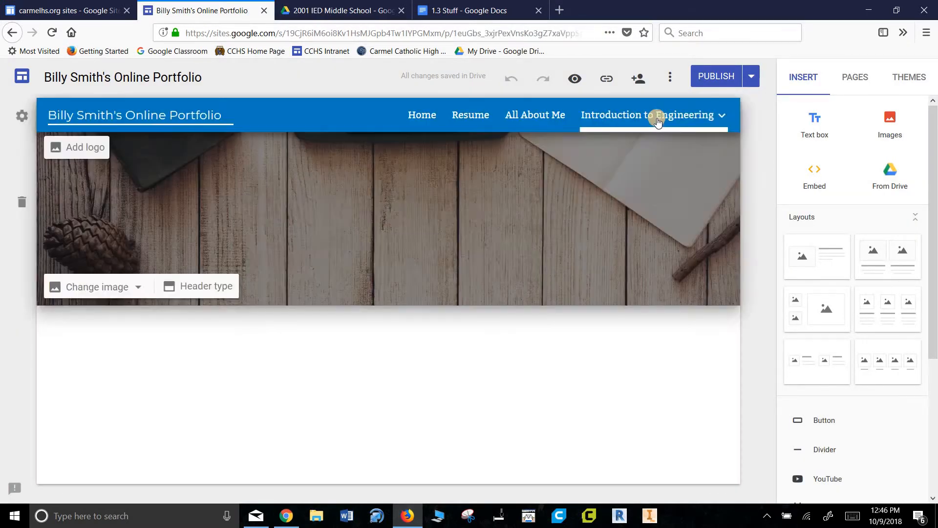
pyautogui.click(602, 154)
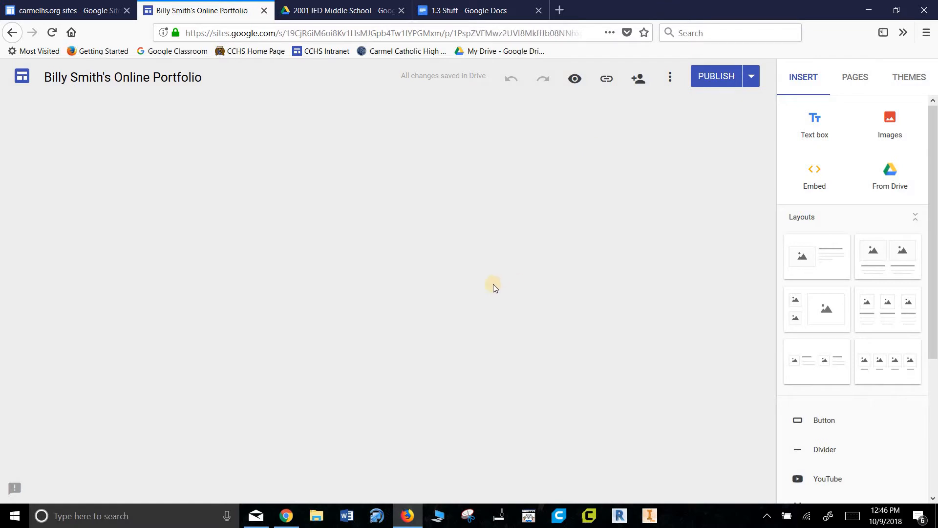
pyautogui.scroll(-4, 397, 318)
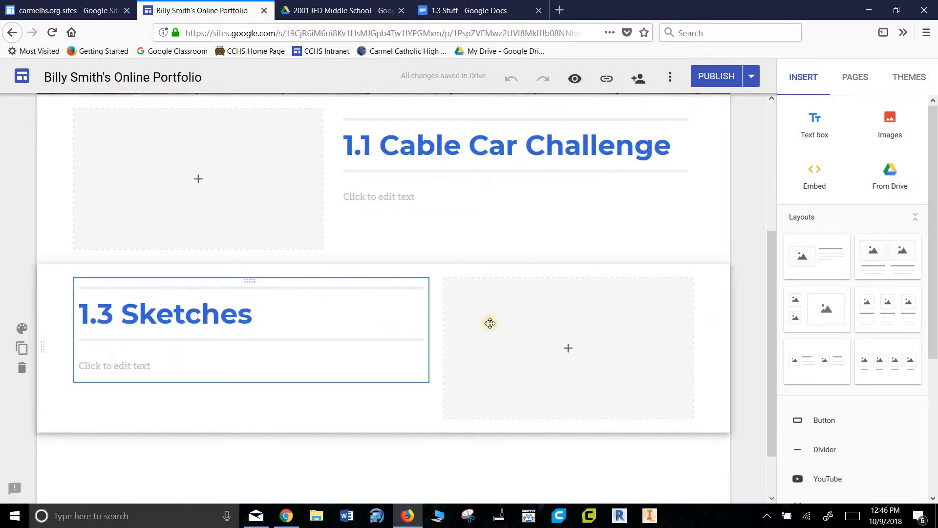
pyautogui.click(507, 317)
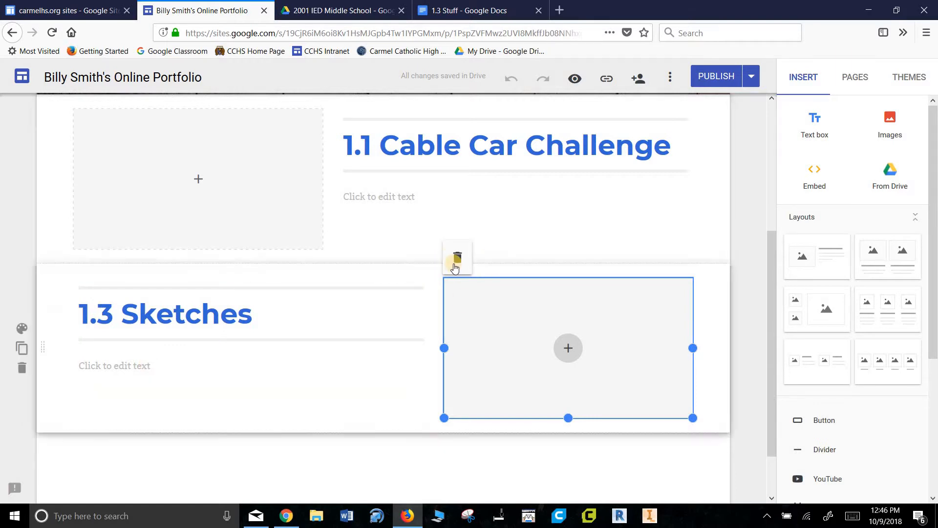
pyautogui.click(457, 258)
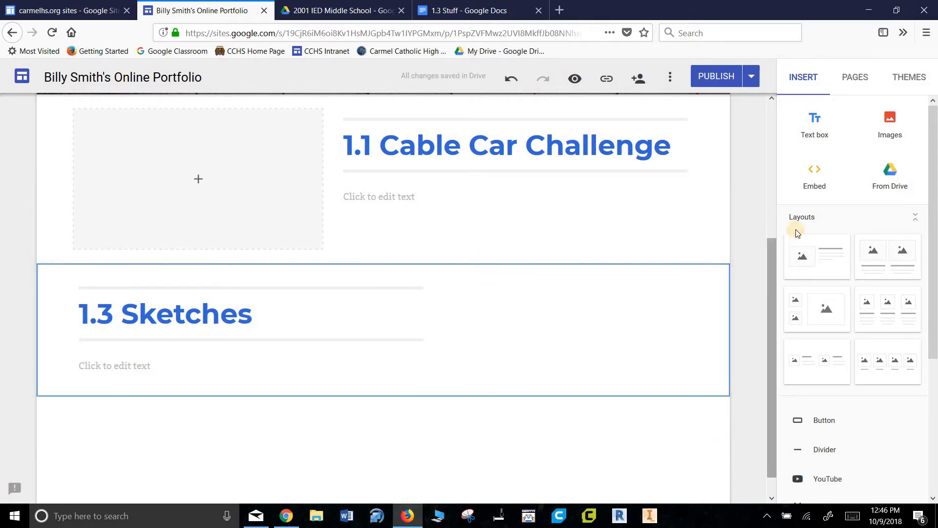
# Embed the 1.3 Stuff document on the Unit 1 page by pasting its copied share link as the URL.
pyautogui.click(815, 177)
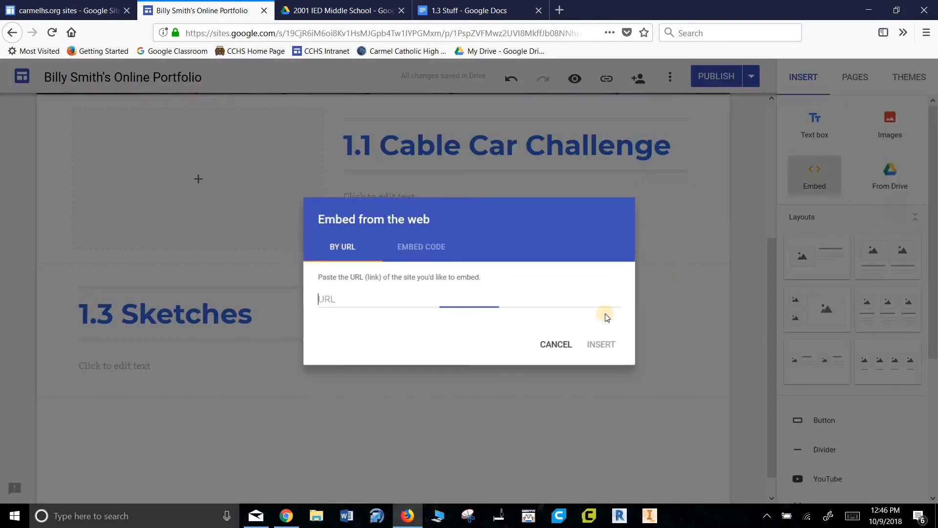
pyautogui.rightClick(371, 299)
pyautogui.click(412, 341)
pyautogui.click(601, 347)
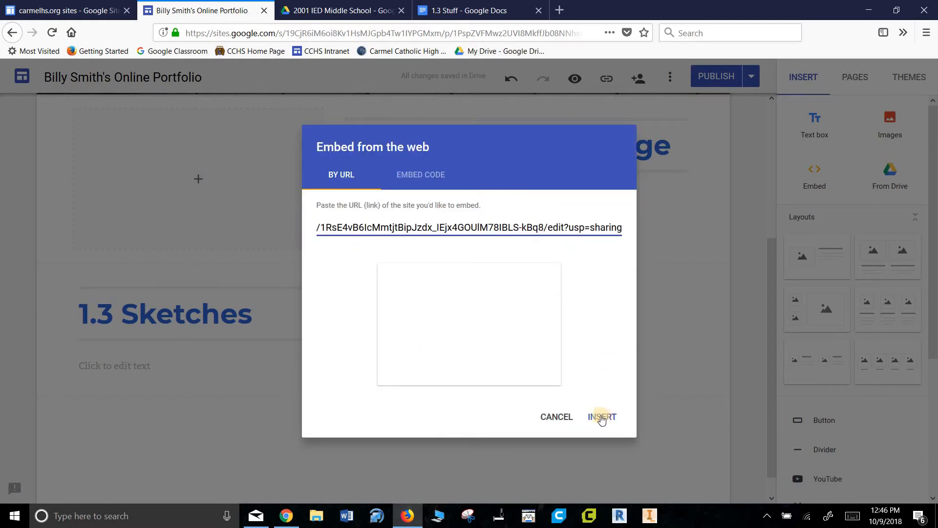
pyautogui.click(602, 418)
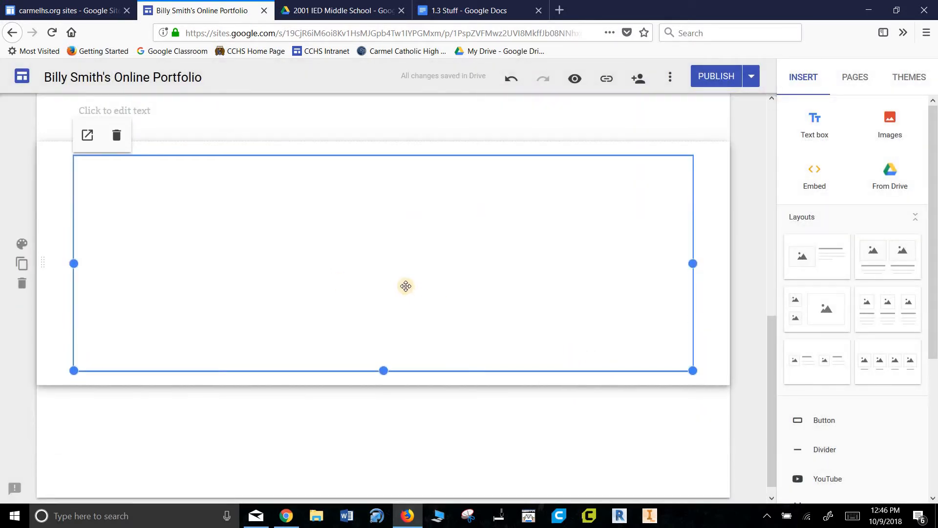
# Move the embedded 1.3 Stuff document into the 1.3 Sketches section, aligned to the section's right edge beside the heading.
pyautogui.scroll(5, 406, 287)
pyautogui.scroll(-3, 406, 318)
pyautogui.click(489, 243)
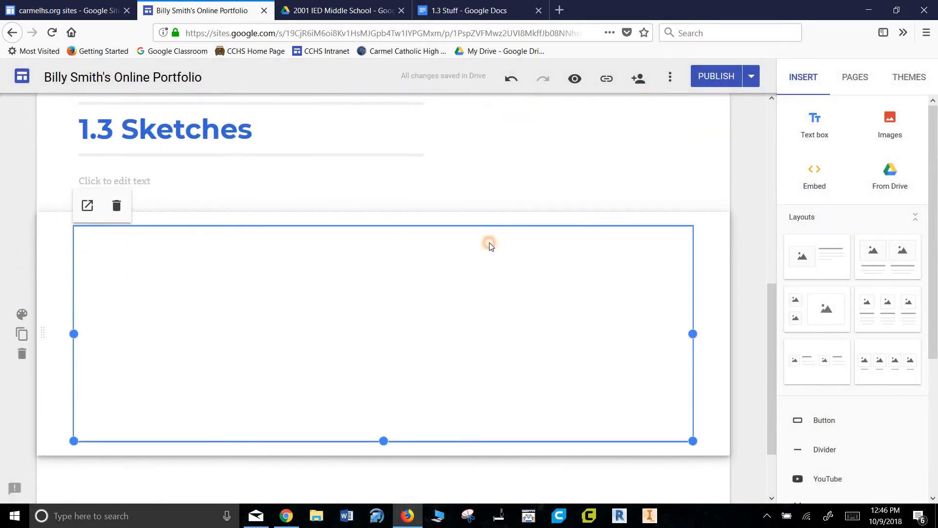
pyautogui.moveTo(491, 245)
pyautogui.mouseDown()
pyautogui.moveTo(542, 163)
pyautogui.moveTo(492, 130)
pyautogui.moveTo(586, 373)
pyautogui.moveTo(574, 382)
pyautogui.mouseUp()
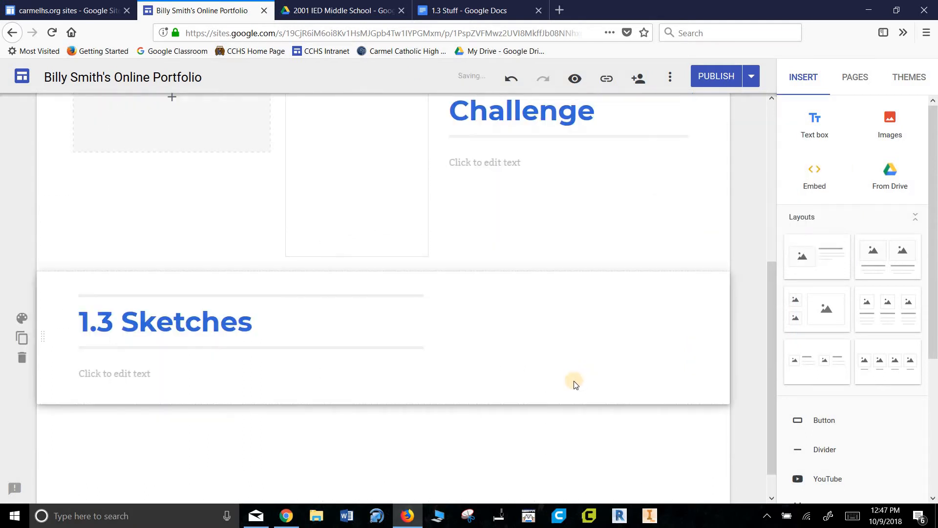
pyautogui.scroll(3, 373, 266)
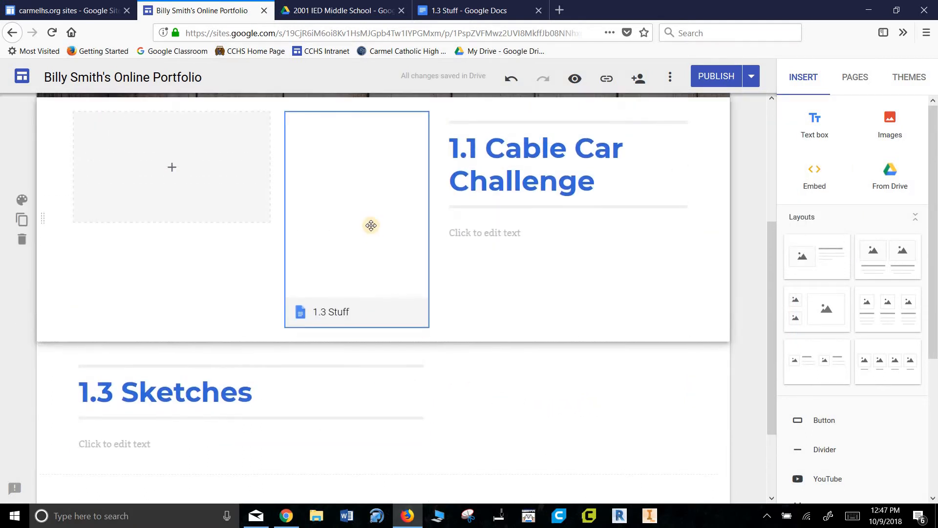
pyautogui.moveTo(508, 349); pyautogui.dragTo(526, 367)
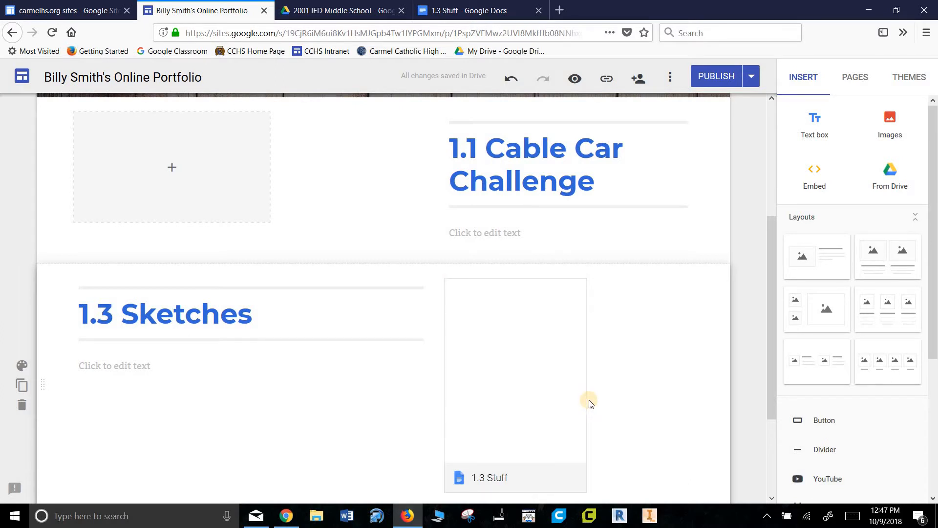
pyautogui.moveTo(602, 398); pyautogui.dragTo(591, 400)
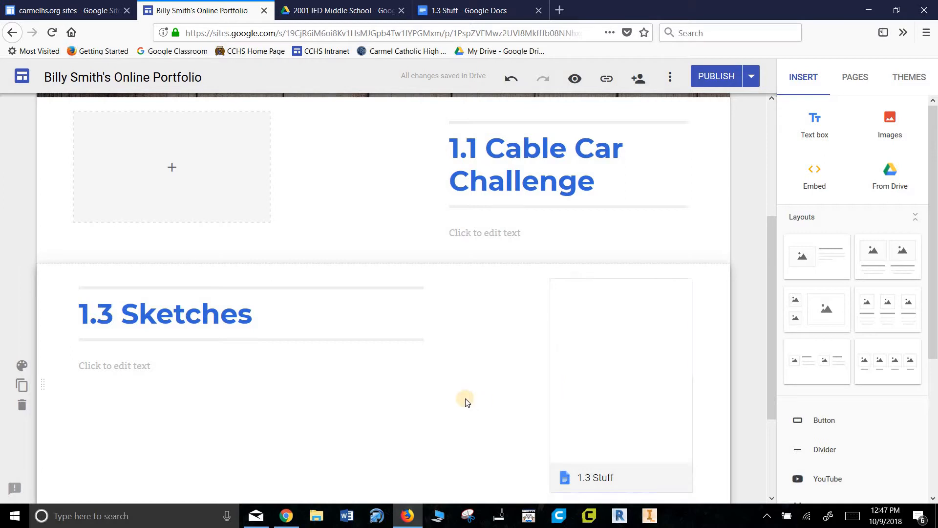
# Preview the Unit 1 page, open the embedded 1.3 Stuff document from it, and return to the page preview.
pyautogui.scroll(-2, 484, 404)
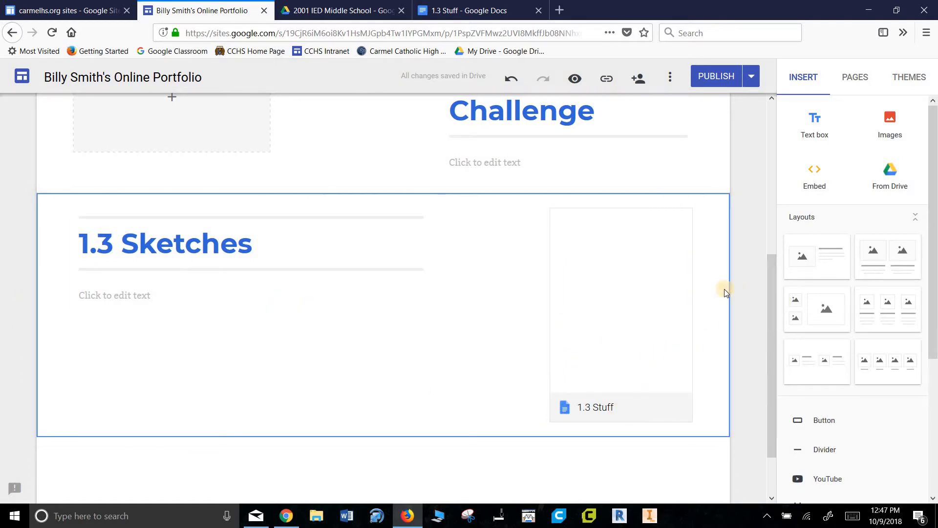
pyautogui.scroll(-4, 872, 310)
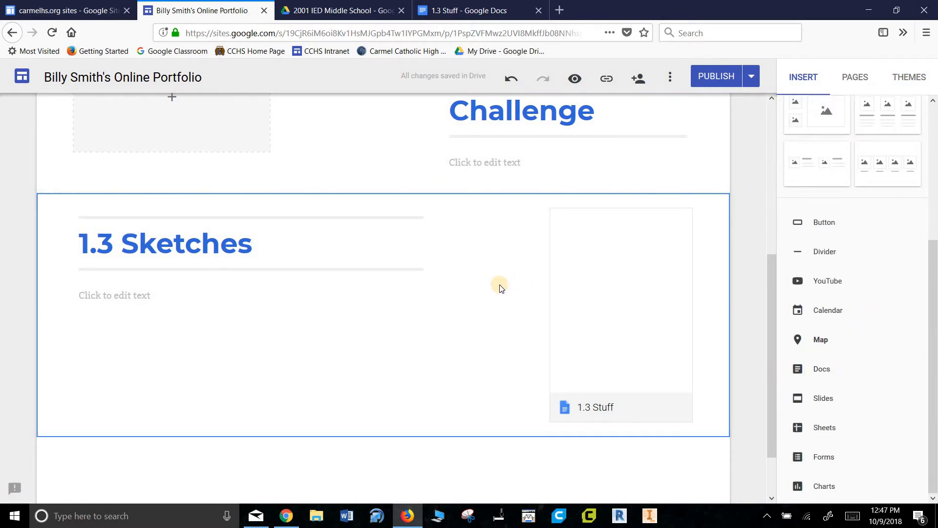
pyautogui.scroll(6, 496, 288)
pyautogui.scroll(-6, 557, 181)
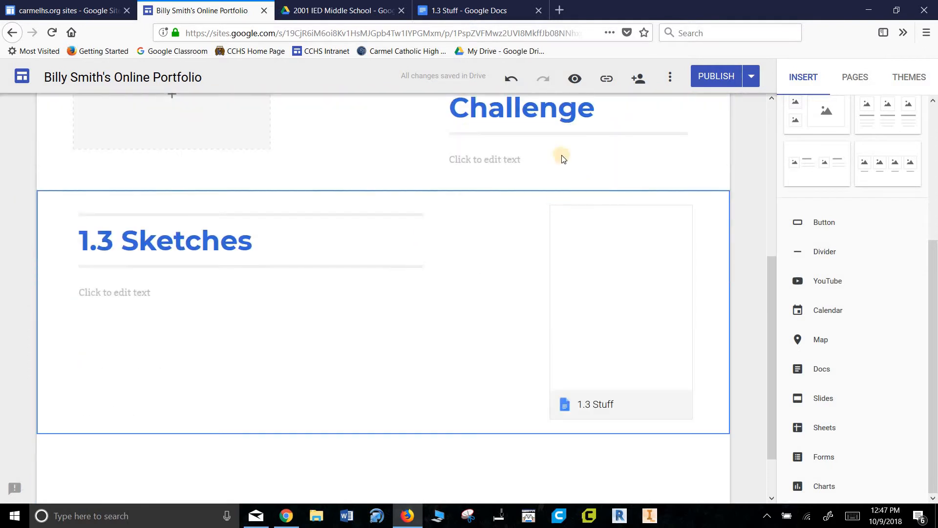
pyautogui.click(575, 78)
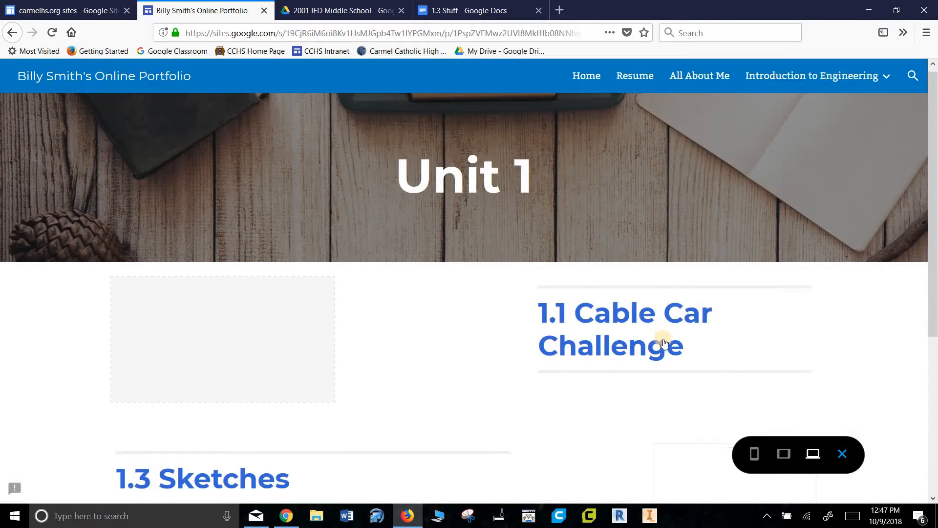
pyautogui.scroll(-5, 688, 370)
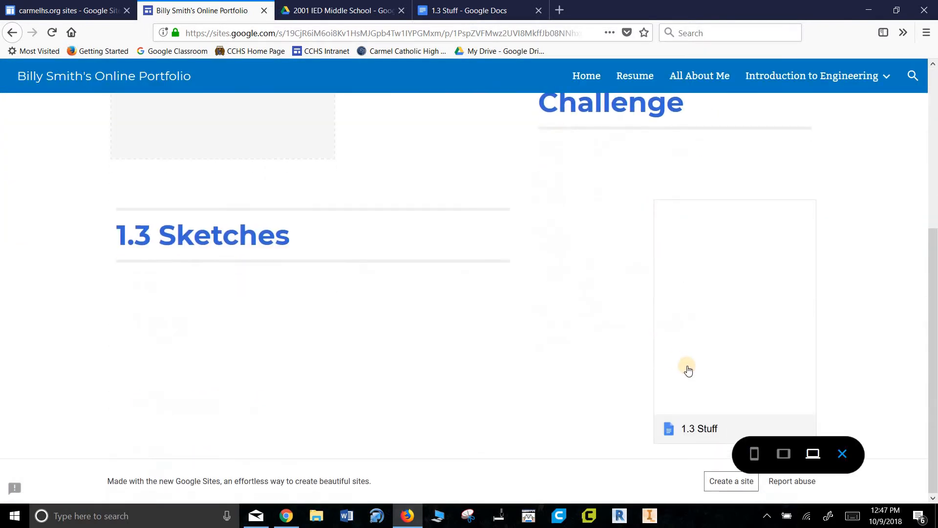
pyautogui.click(670, 428)
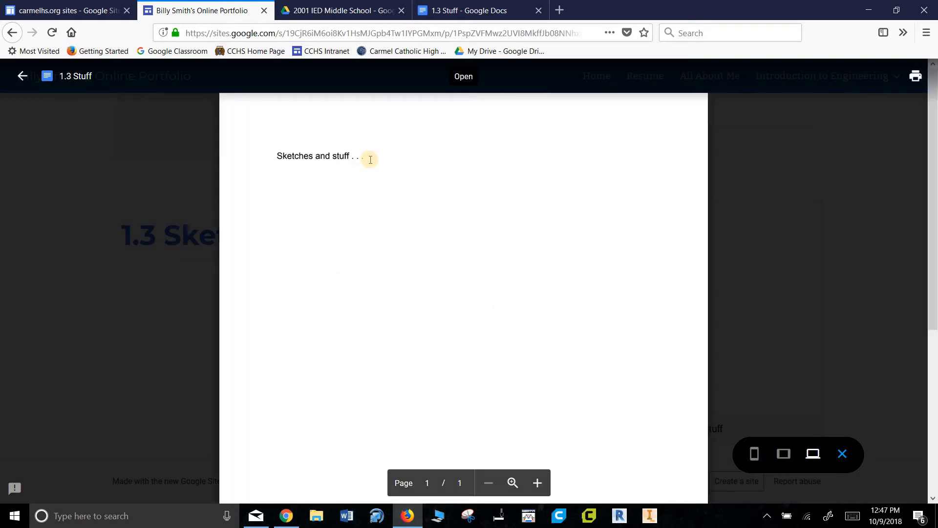
pyautogui.click(21, 75)
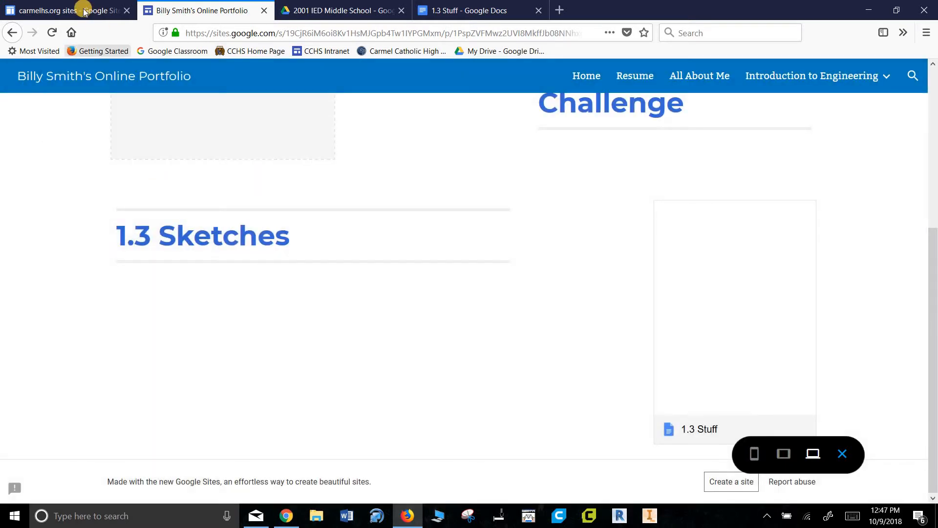
# Switch to Chrome, open the published site's Unit 1 page under Introduction to Engineering, and reload it to check the 1.3 Sketches section.
pyautogui.click(287, 516)
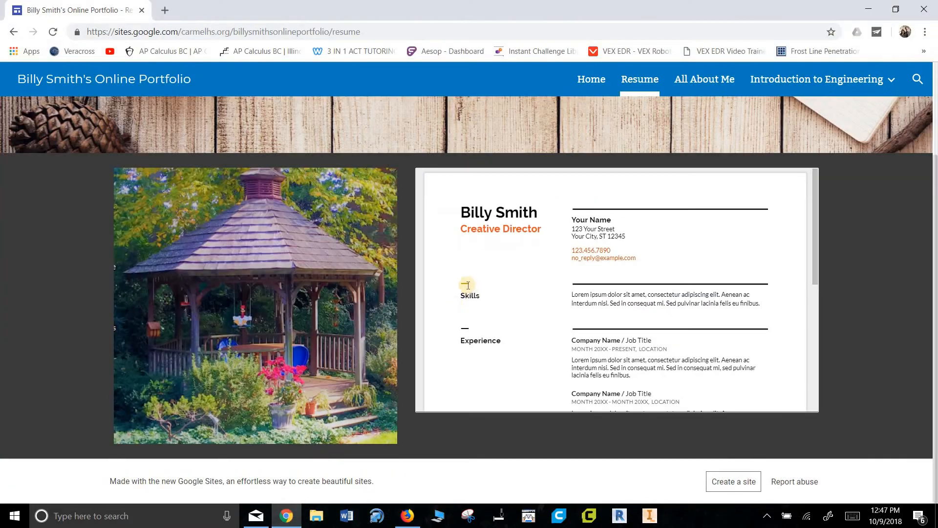
pyautogui.click(781, 82)
pyautogui.click(772, 119)
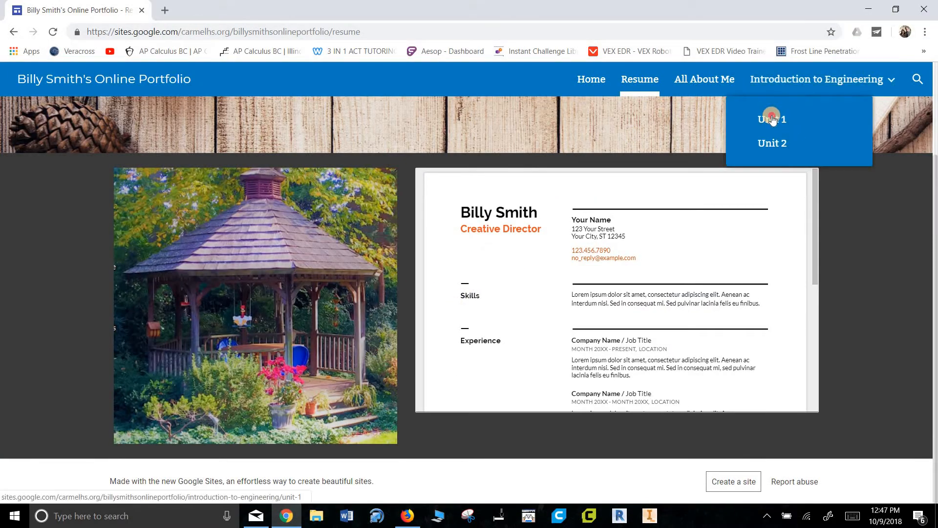
pyautogui.scroll(-4, 657, 327)
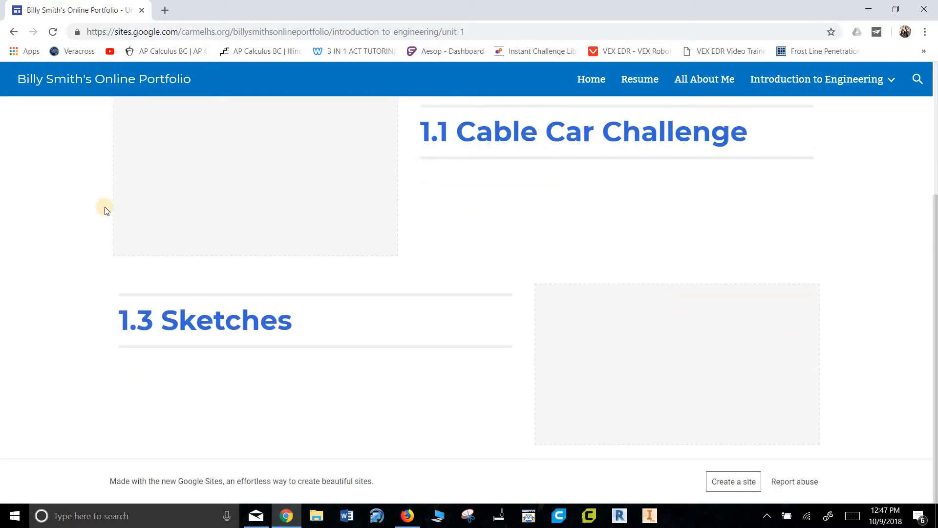
pyautogui.scroll(2, 104, 206)
pyautogui.scroll(-2, 104, 206)
pyautogui.click(54, 32)
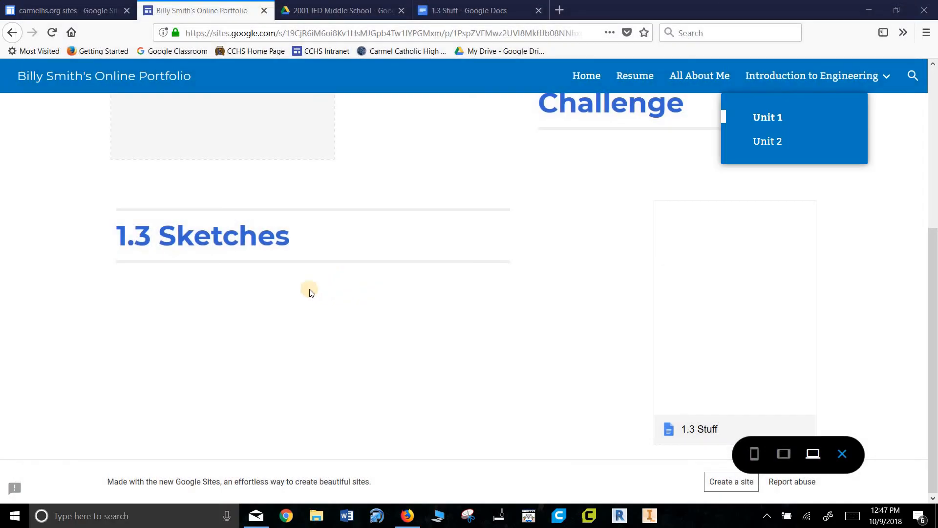
# Open the published site from the link in the Website e-mail, check its Unit 1 page for the embedded document, and minimize the browser.
pyautogui.click(256, 516)
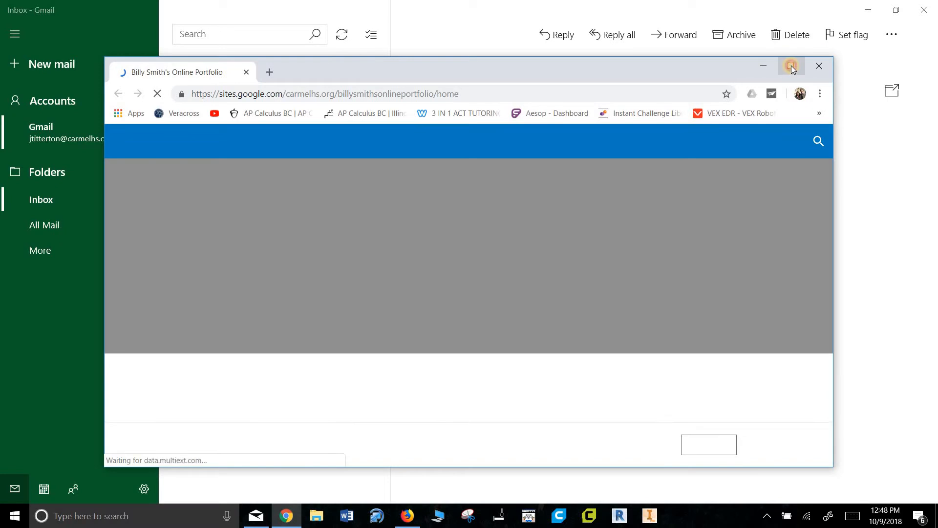
pyautogui.click(791, 67)
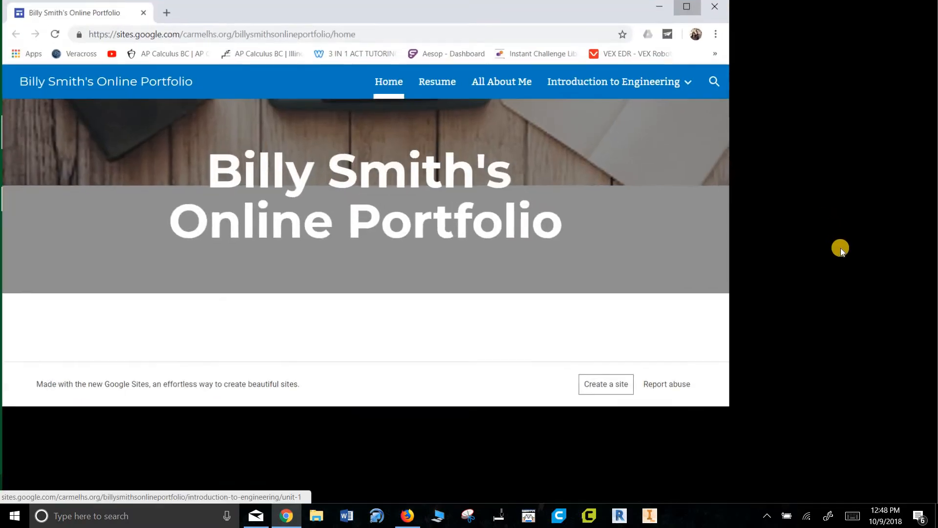
pyautogui.moveTo(822, 81)
pyautogui.click(785, 119)
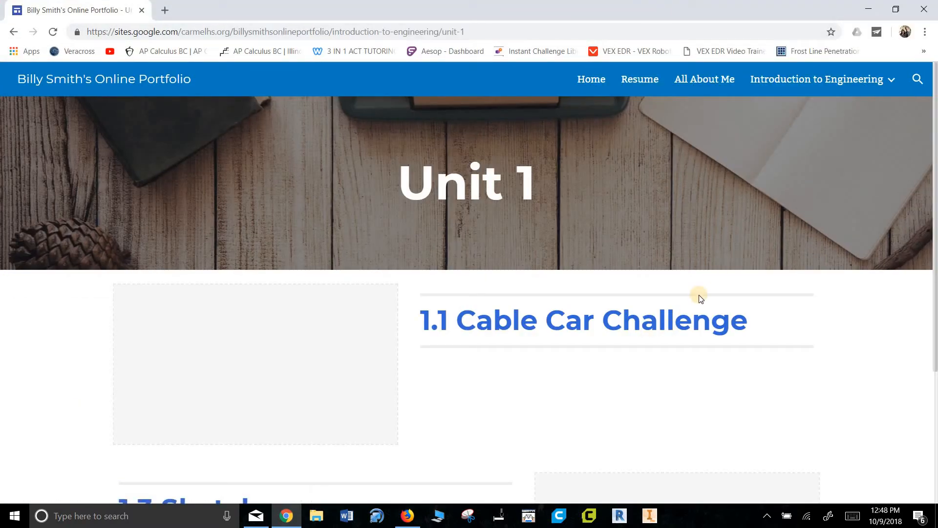
pyautogui.scroll(-1, 699, 298)
pyautogui.scroll(-1, 695, 302)
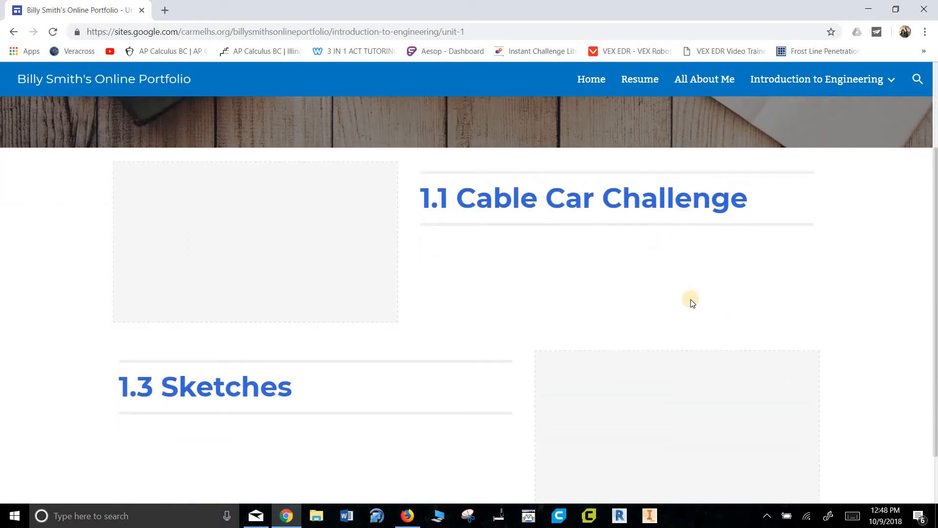
pyautogui.scroll(-1, 692, 305)
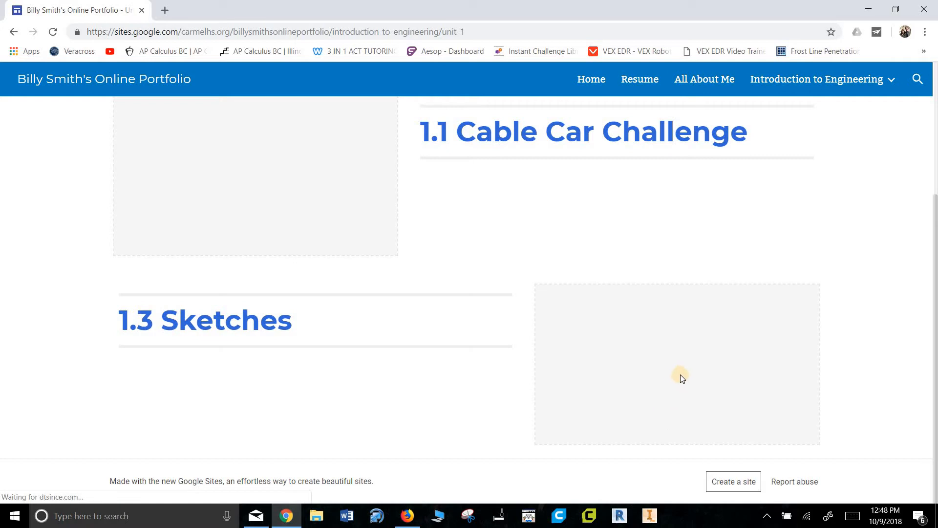
pyautogui.click(868, 9)
pyautogui.click(868, 9)
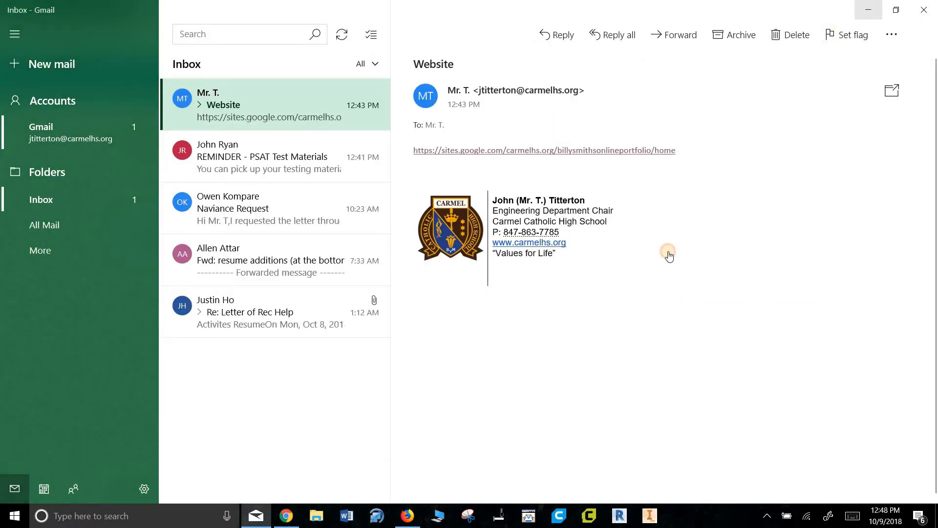
# In Google Drive in Firefox, move the 1.3 Stuff document into the shared Online Portfolio folder, accepting its sharing, and close the open document.
pyautogui.click(303, 5)
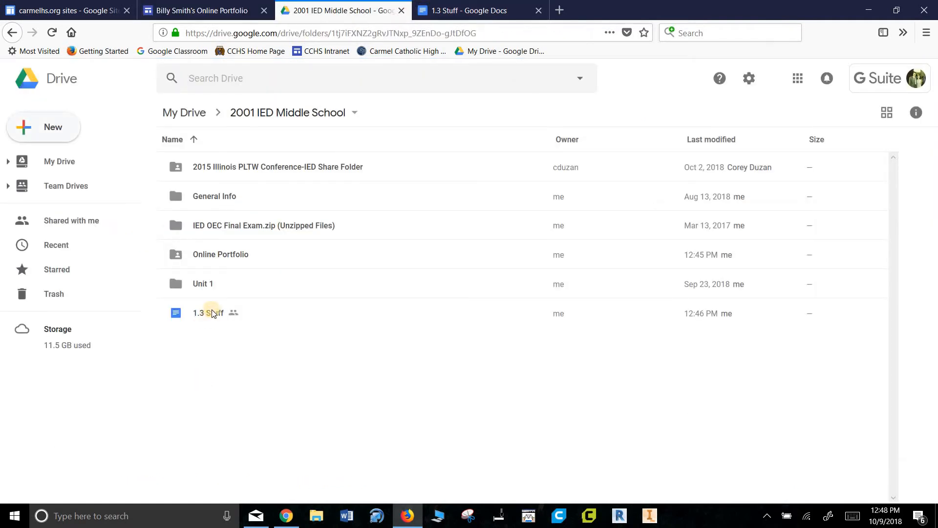
pyautogui.moveTo(203, 314); pyautogui.dragTo(242, 252)
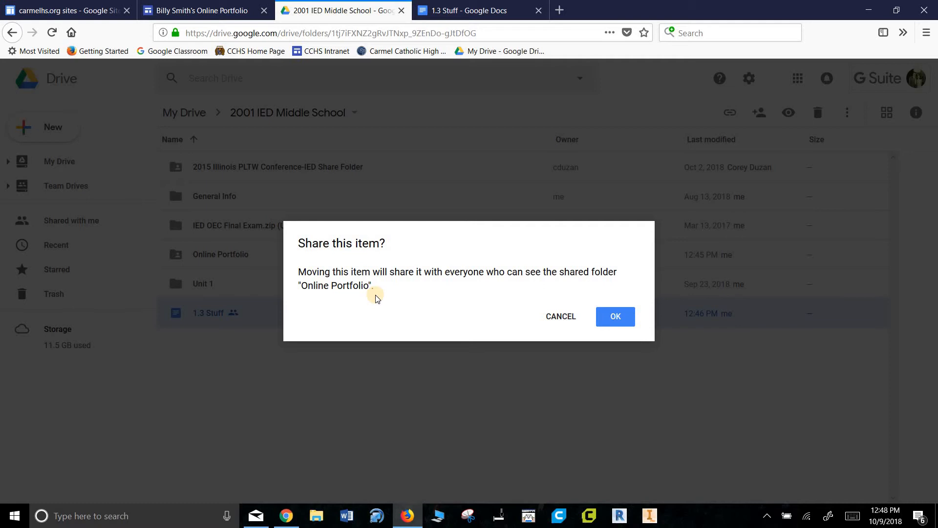
pyautogui.click(621, 316)
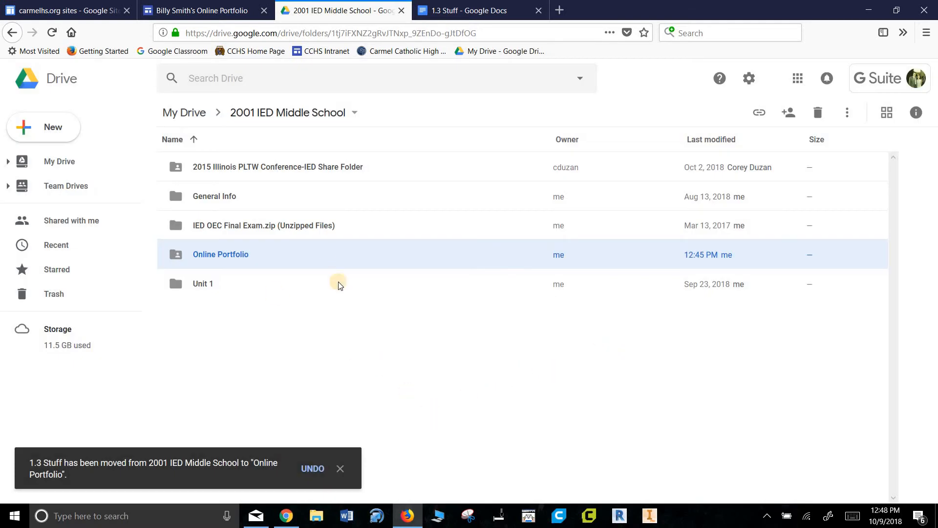
pyautogui.click(448, 10)
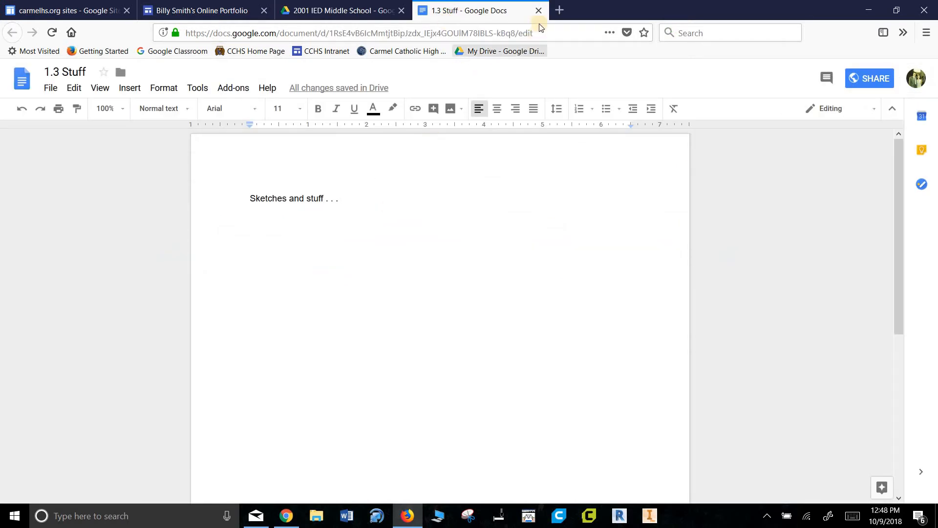
pyautogui.click(539, 10)
# Return to the portfolio in Google Sites, reload the site editor, and publish the site with the embedded 1.3 Stuff document.
pyautogui.click(215, 9)
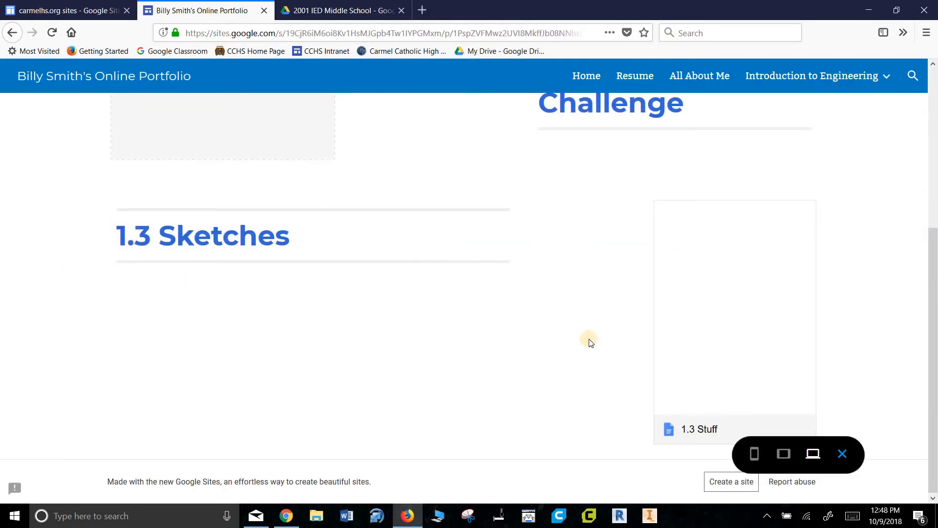
pyautogui.click(51, 33)
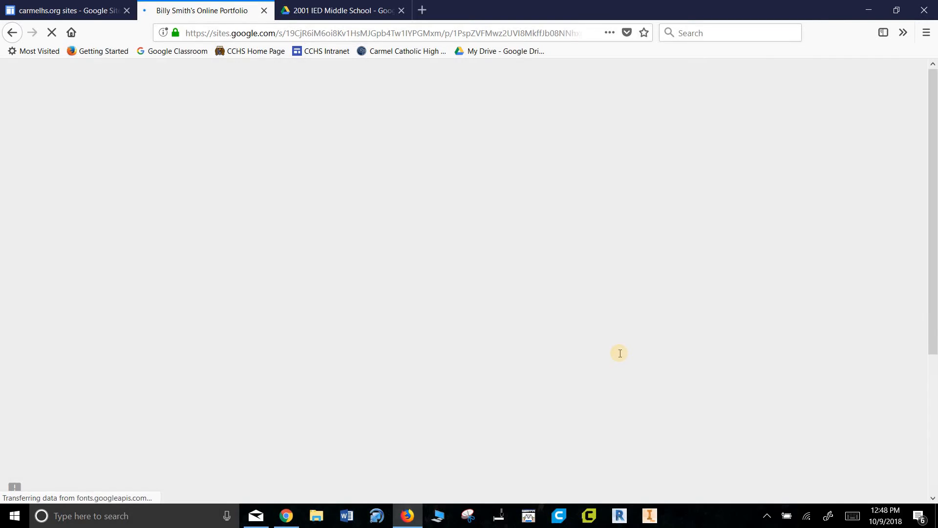
pyautogui.scroll(-3, 659, 343)
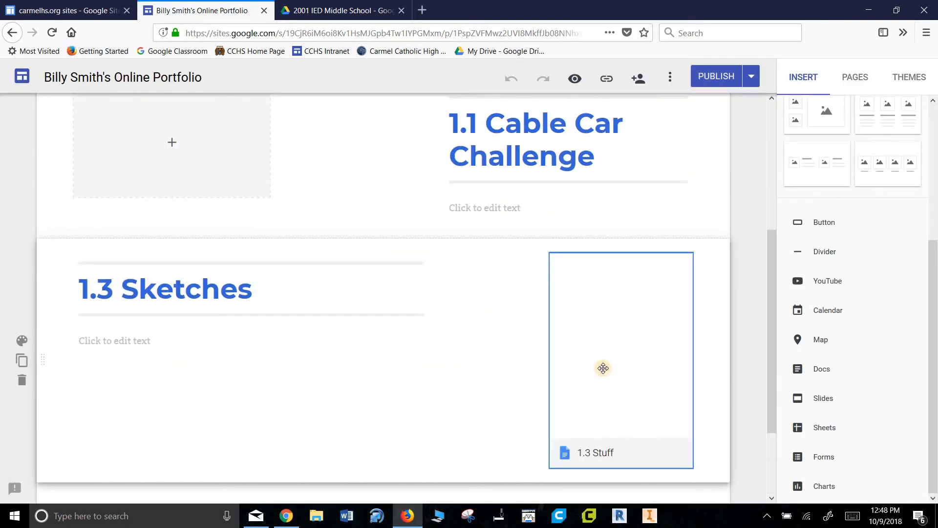
pyautogui.scroll(5, 644, 238)
pyautogui.click(716, 76)
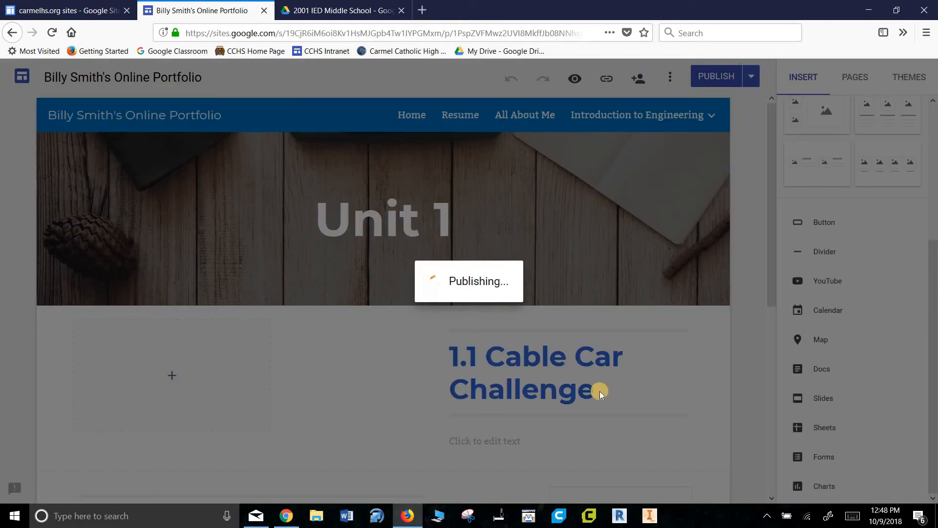
# Copy the published site link of the portfolio.
pyautogui.scroll(-3, 506, 381)
pyautogui.scroll(-2, 506, 384)
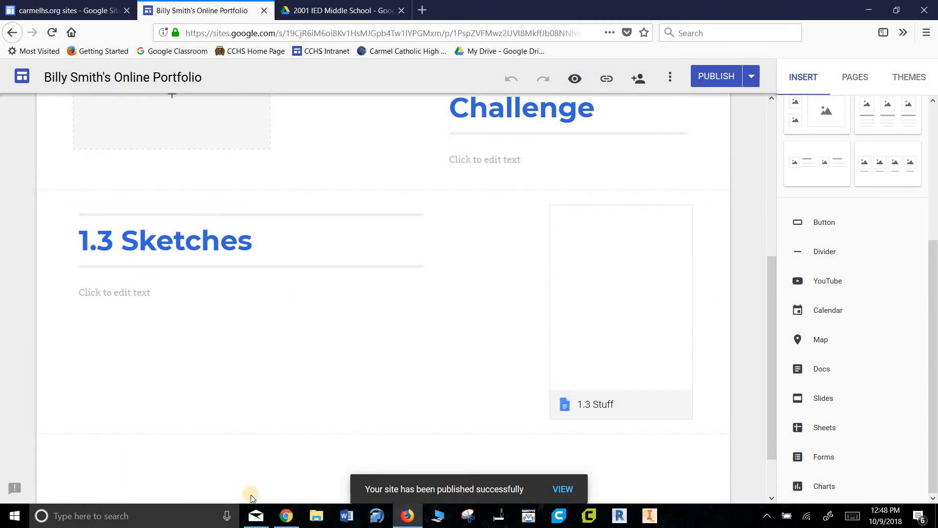
pyautogui.click(607, 78)
pyautogui.click(607, 289)
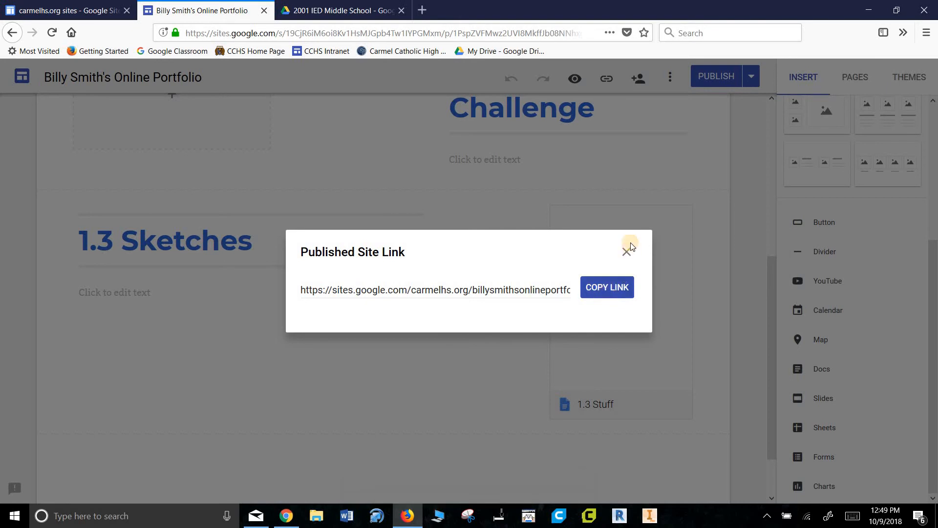
# Switch to the Mail app and delete the Website e-mail conversation from the inbox.
pyautogui.click(255, 516)
pyautogui.click(226, 108)
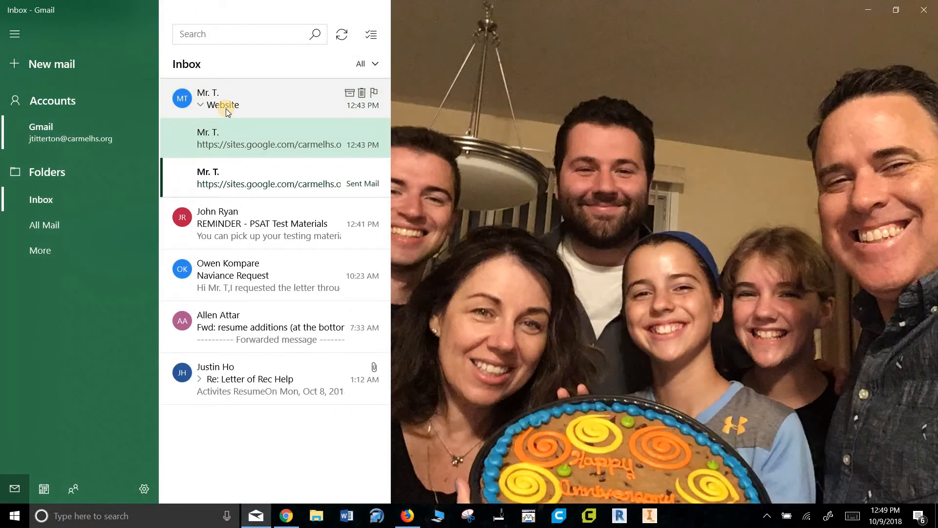
pyautogui.press('Delete')
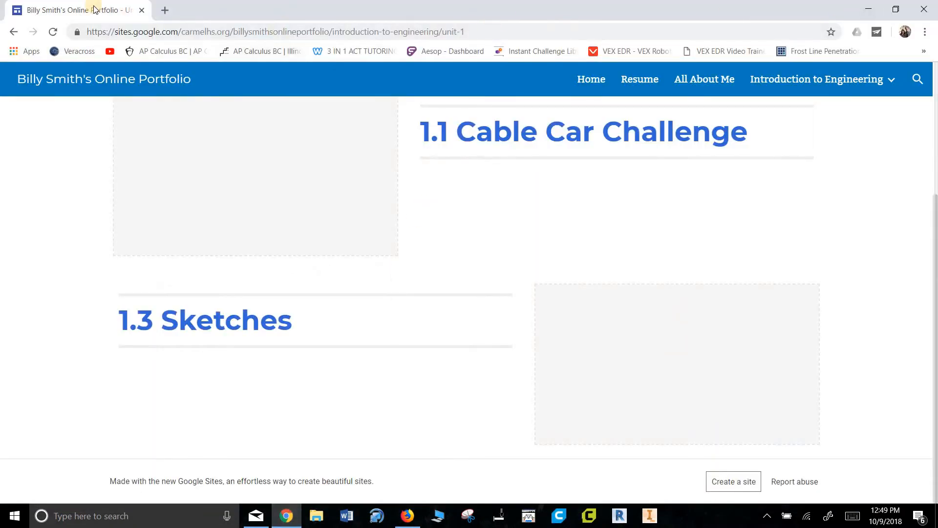
# In Chrome, load the copied published site link, view the embedded 1.3 Stuff document on the Unit 1 page, and close its preview.
pyautogui.click(160, 33)
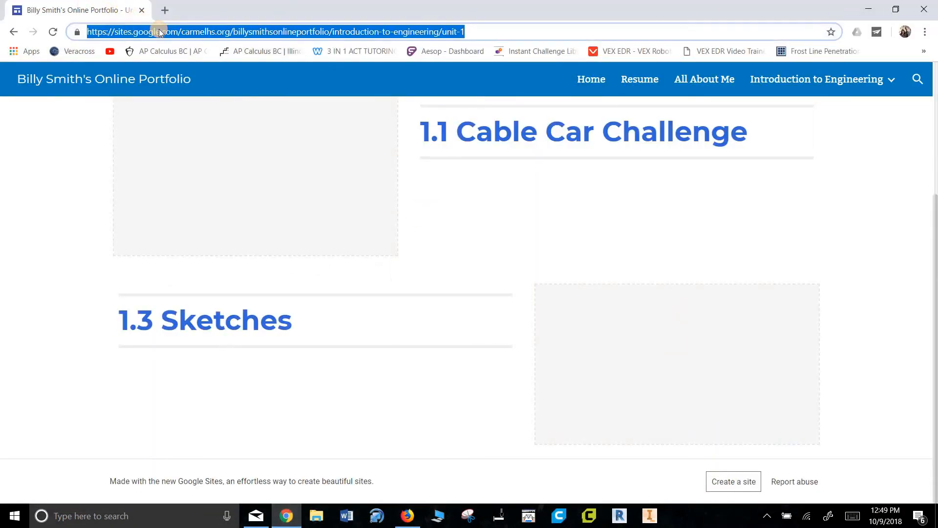
pyautogui.hotkey('ctrl', 'v')
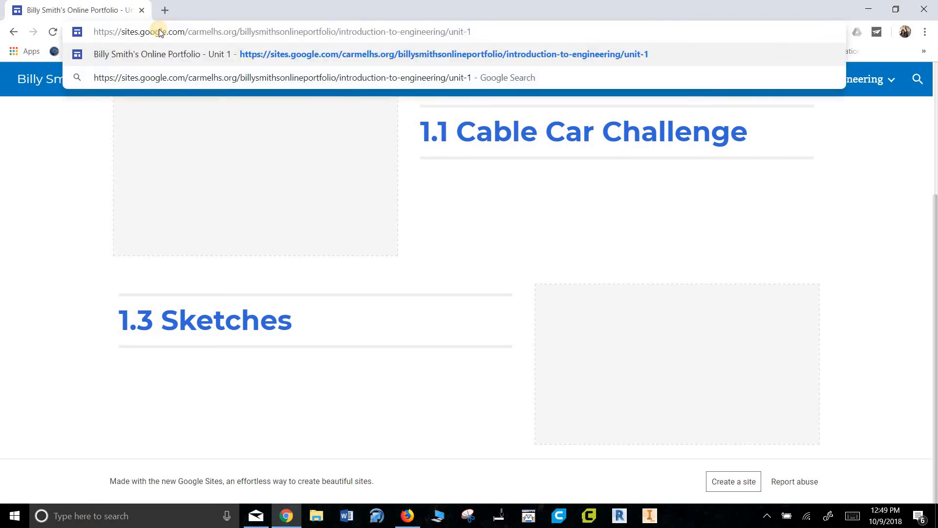
pyautogui.press('Return')
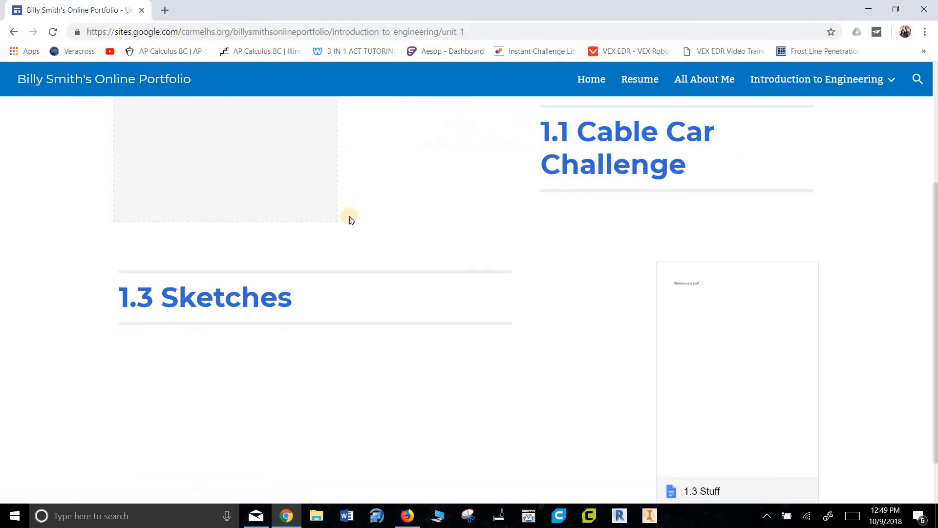
pyautogui.scroll(4, 343, 223)
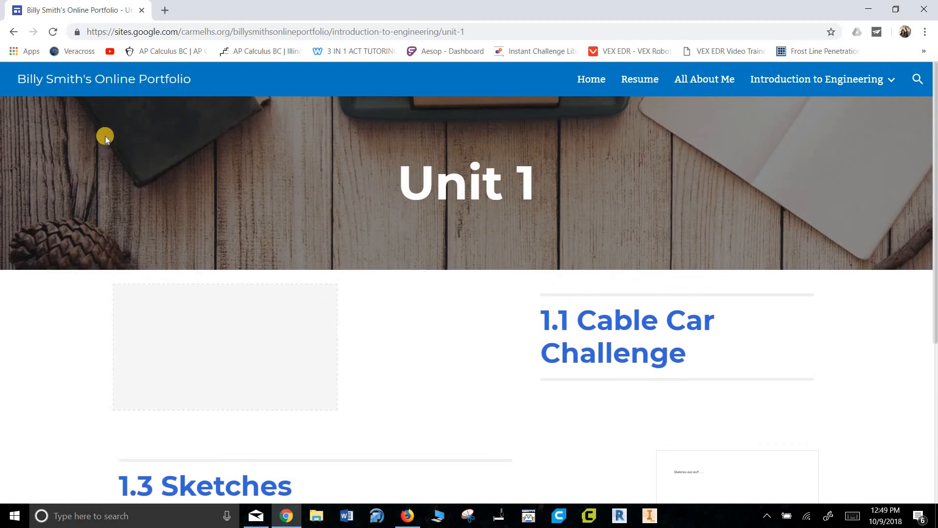
pyautogui.scroll(-5, 105, 136)
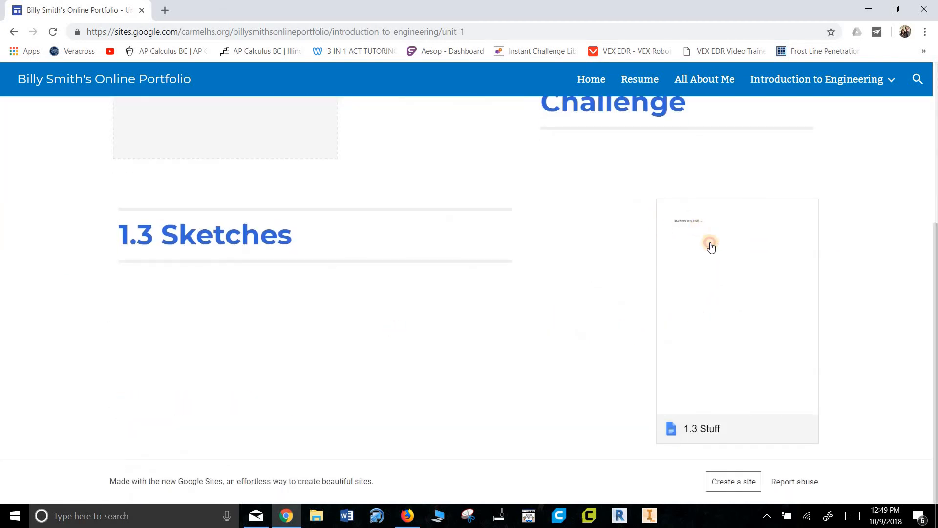
pyautogui.click(708, 244)
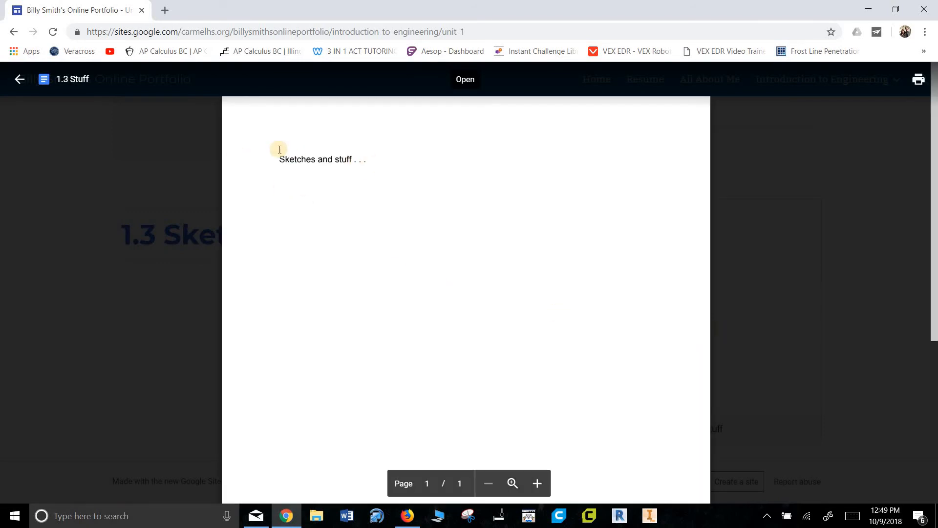
pyautogui.click(22, 82)
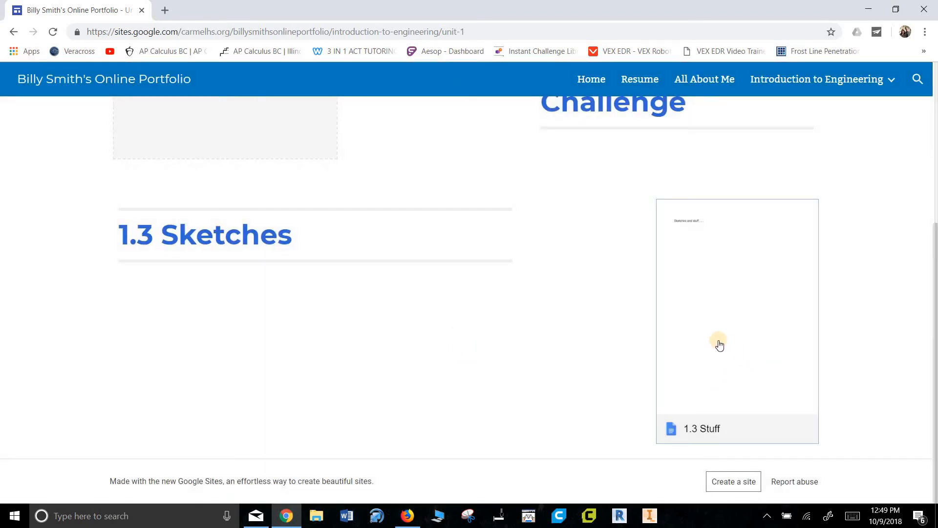
# Check the embedded resume on the published site's Resume page and minimize the browser.
pyautogui.scroll(5, 484, 239)
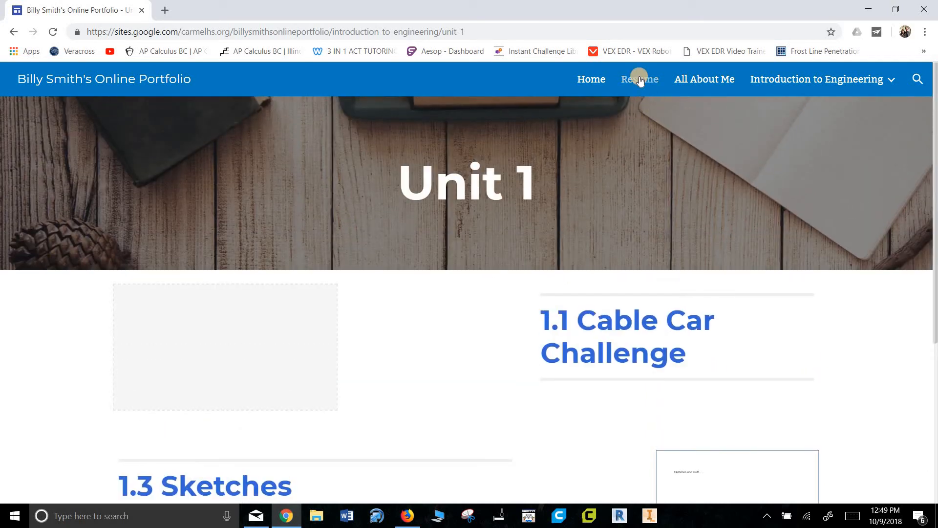
pyautogui.click(639, 79)
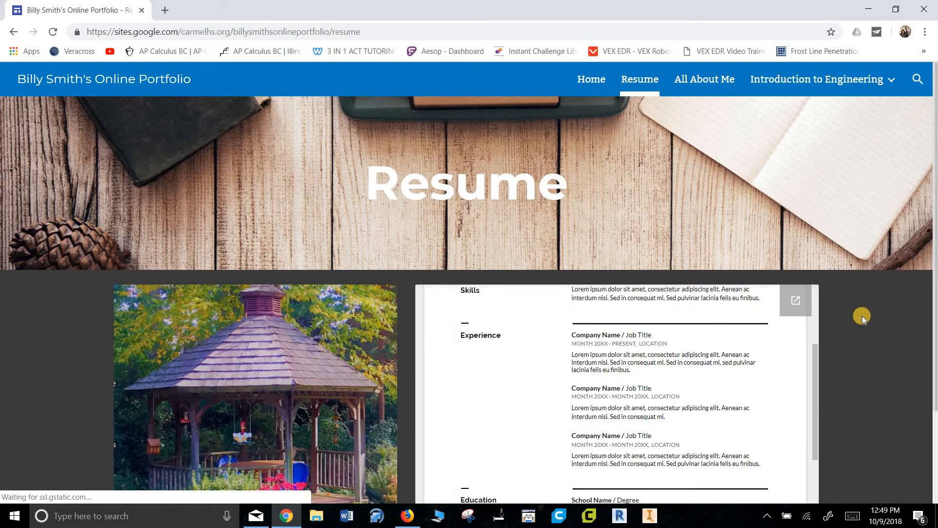
pyautogui.scroll(-2, 860, 316)
pyautogui.scroll(3, 615, 270)
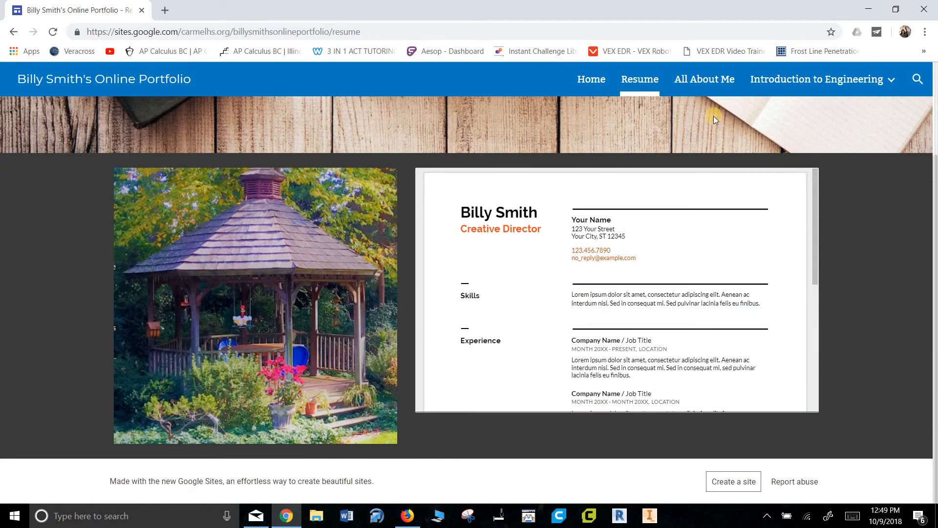
pyautogui.click(865, 7)
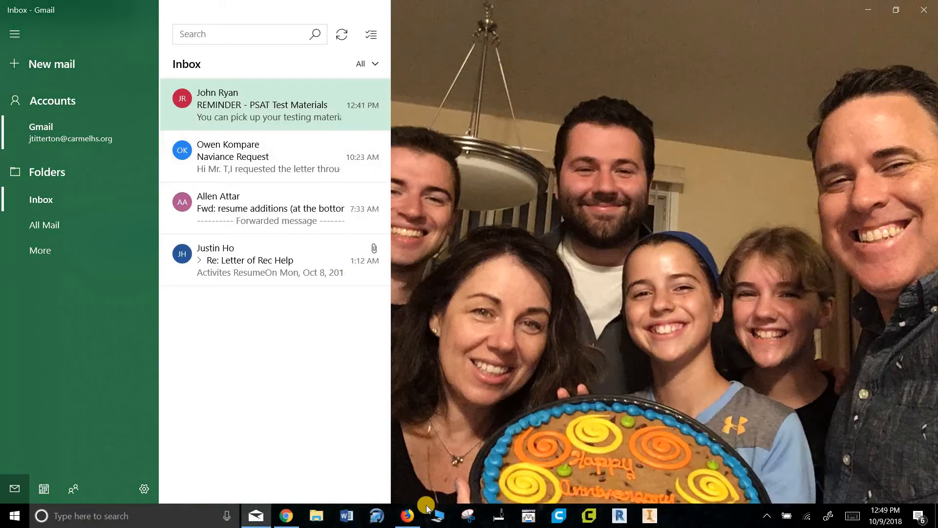
# Return to the site editor in Firefox and delete the 1.3 Stuff embed beside the 1.3 Sketches heading.
pyautogui.click(407, 515)
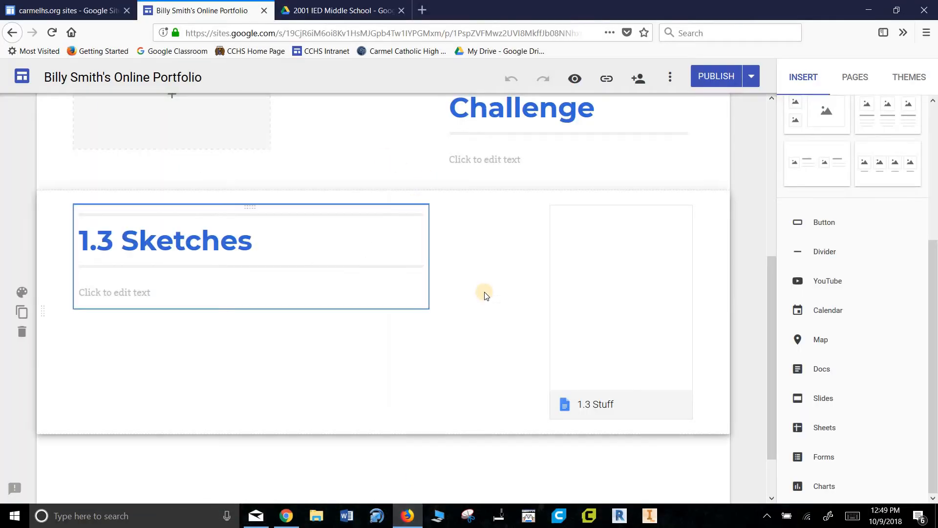
pyautogui.click(603, 348)
pyautogui.press('Delete')
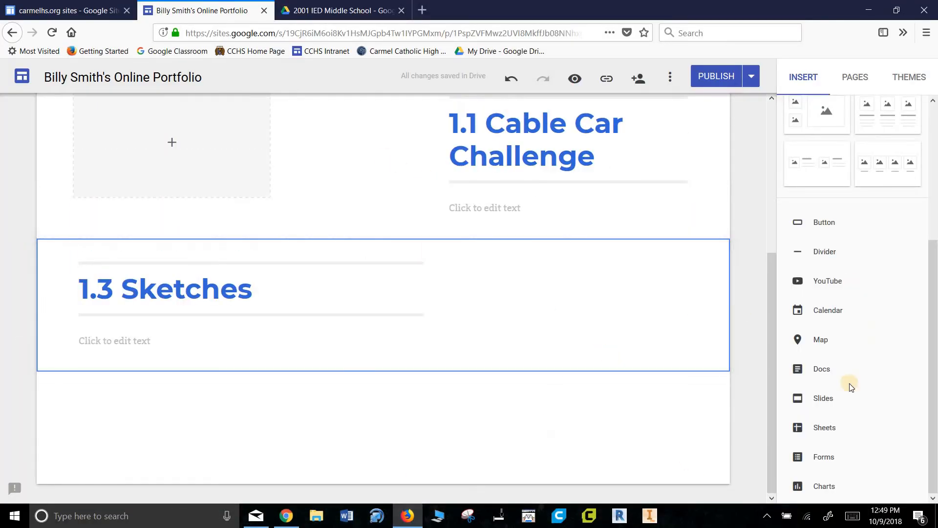
# Insert the 1.3 Stuff document from Google Docs and place it beside the 1.3 Sketches heading.
pyautogui.click(827, 369)
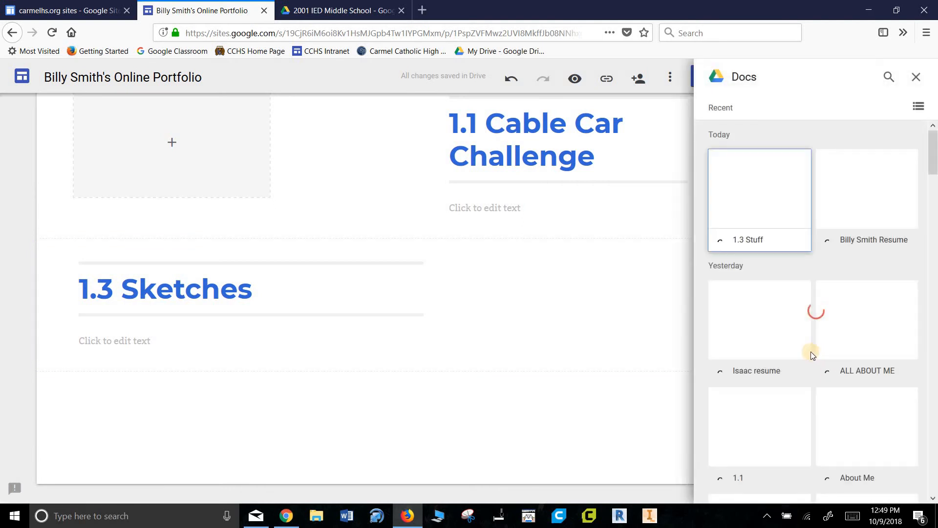
pyautogui.moveTo(759, 205)
pyautogui.mouseDown()
pyautogui.moveTo(609, 288)
pyautogui.moveTo(632, 306)
pyautogui.mouseUp()
pyautogui.click(762, 194)
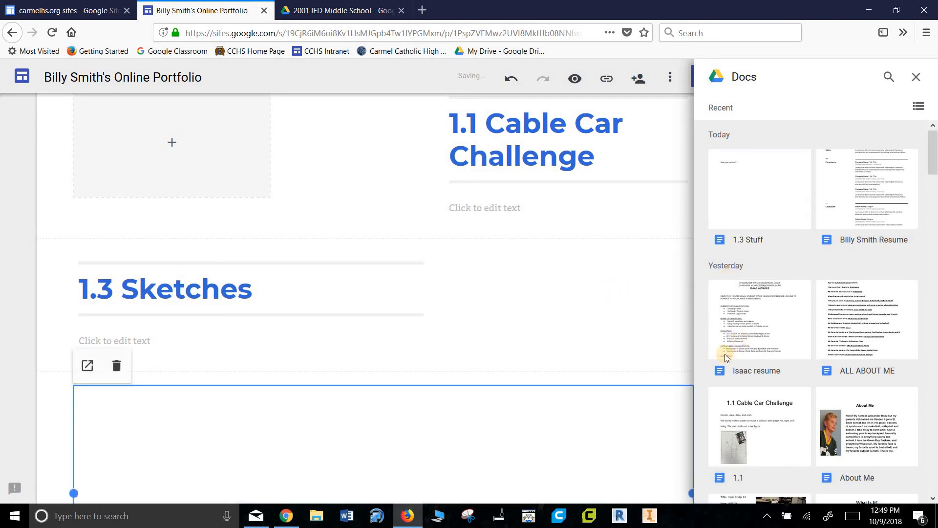
pyautogui.scroll(2, 509, 353)
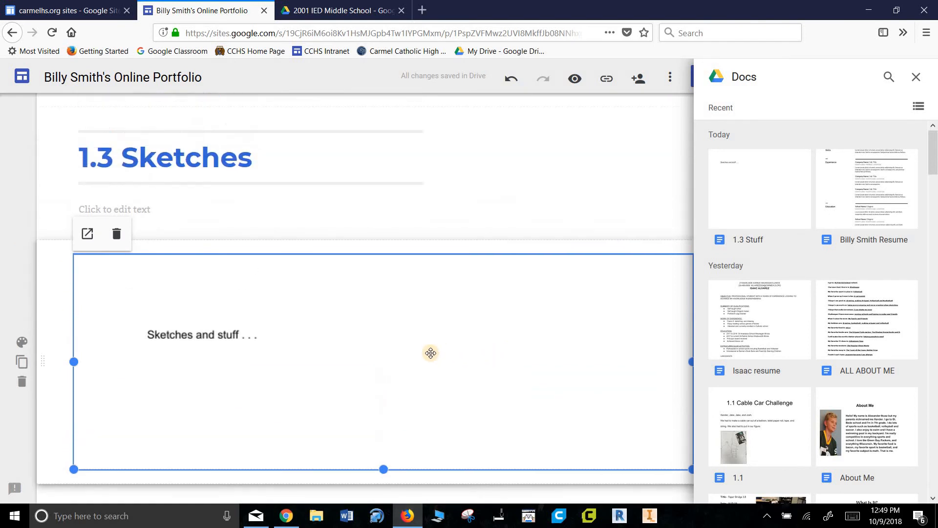
pyautogui.moveTo(477, 319)
pyautogui.mouseDown()
pyautogui.moveTo(517, 233)
pyautogui.moveTo(501, 201)
pyautogui.moveTo(514, 270)
pyautogui.mouseUp()
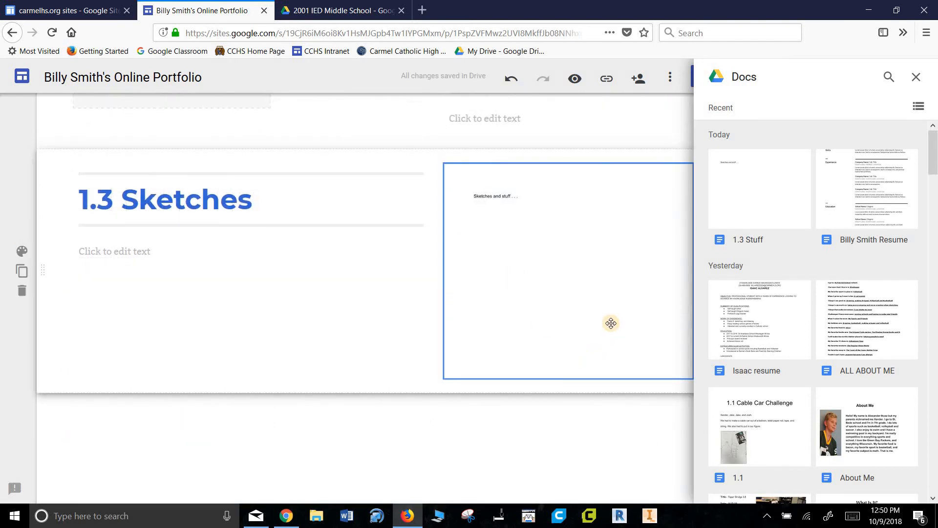
# In Chrome, go to Unit 1 under Introduction to Engineering on the published site and examine how 1.3 Stuff is embedded.
pyautogui.click(285, 517)
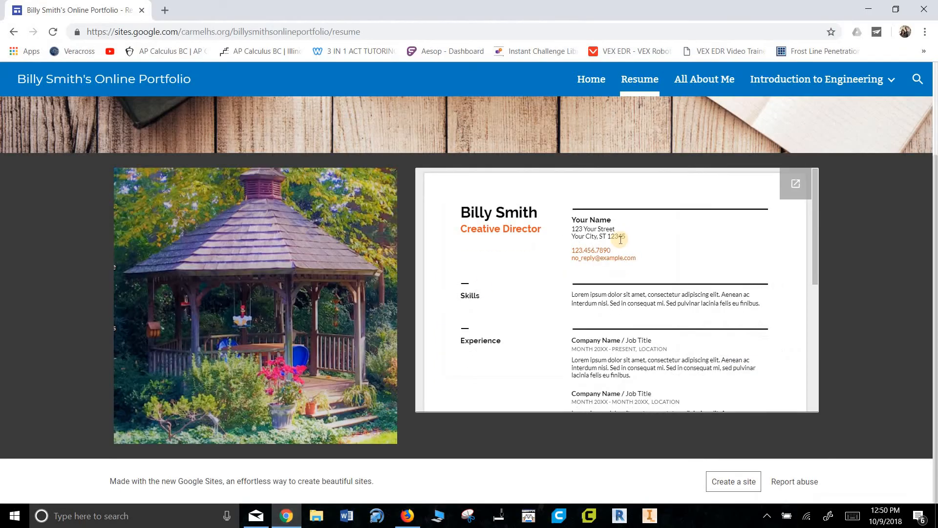
pyautogui.click(794, 80)
pyautogui.moveTo(811, 79)
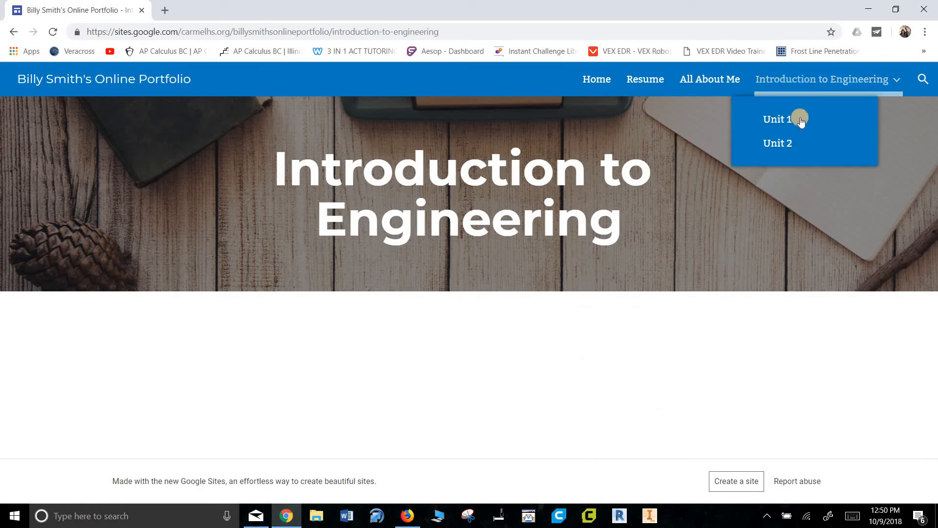
pyautogui.click(769, 119)
pyautogui.scroll(-5, 747, 320)
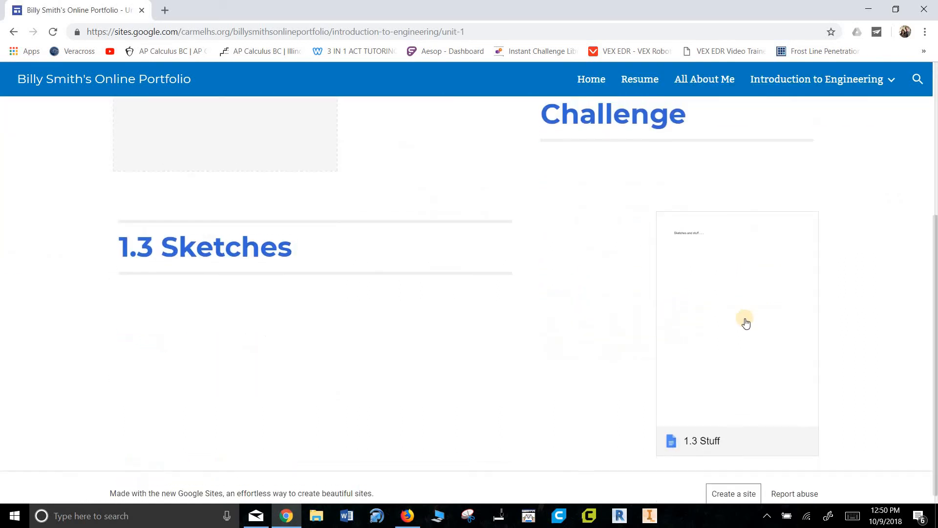
pyautogui.scroll(5, 739, 332)
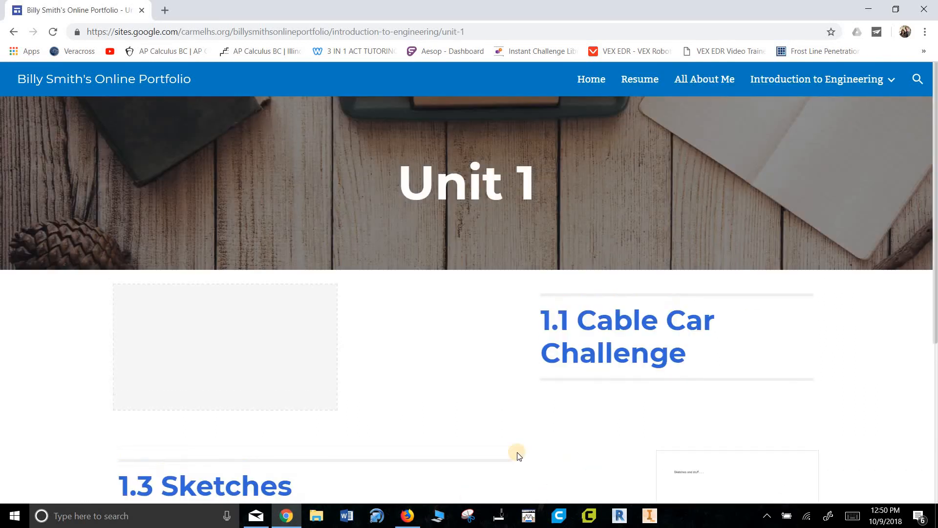
# Back in the Firefox site editor, close the Docs list, publish the site, and copy its published link.
pyautogui.click(408, 516)
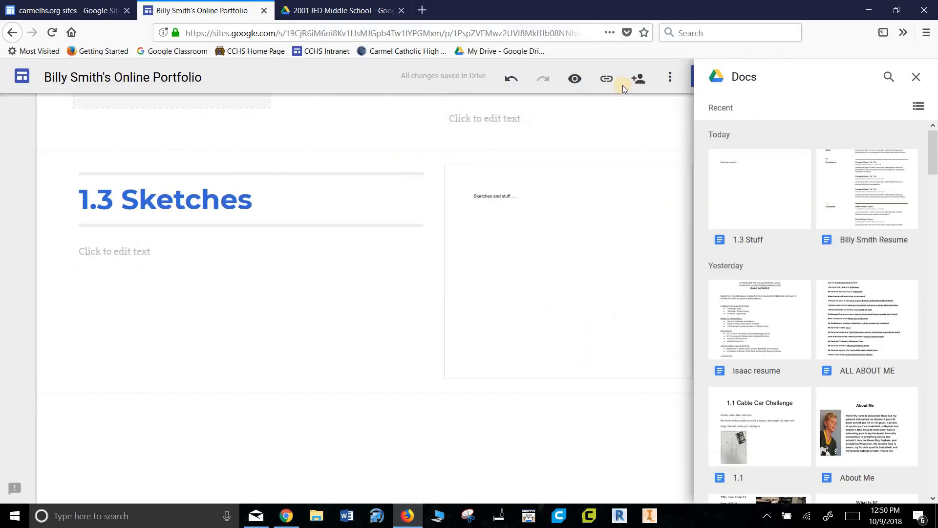
pyautogui.click(916, 77)
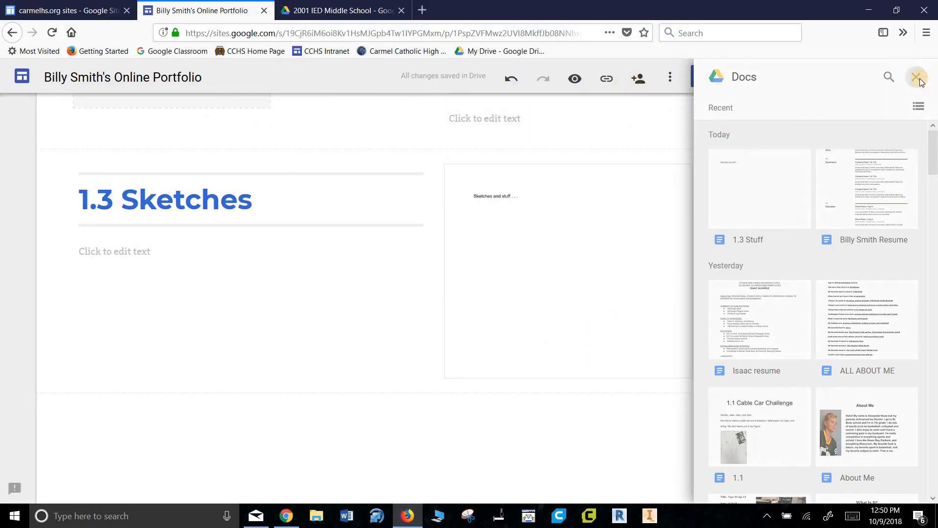
pyautogui.click(742, 80)
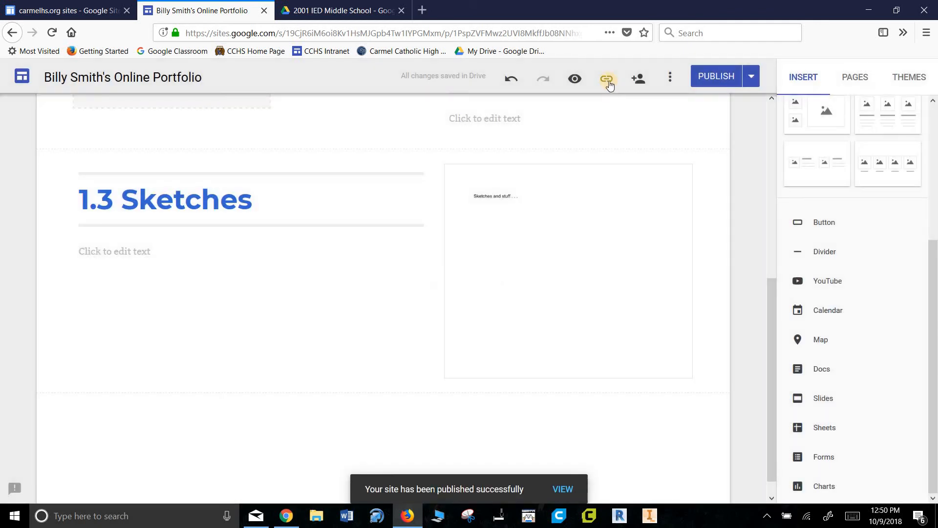
pyautogui.click(606, 78)
pyautogui.click(617, 288)
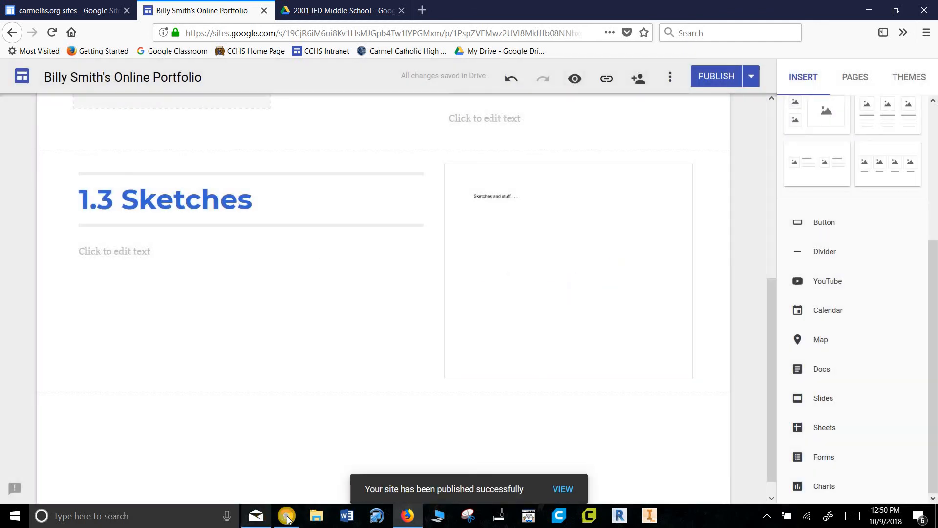
# Load the copied link in Chrome, open the embedded 1.3 Stuff document from Unit 1 in its own tab, and close that tab.
pyautogui.click(288, 517)
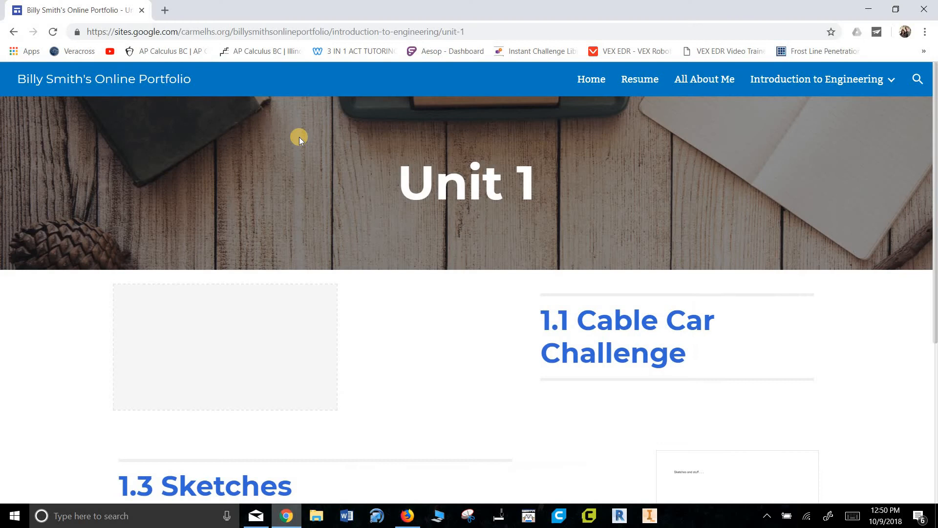
pyautogui.click(304, 33)
pyautogui.hotkey('ctrl', 'v')
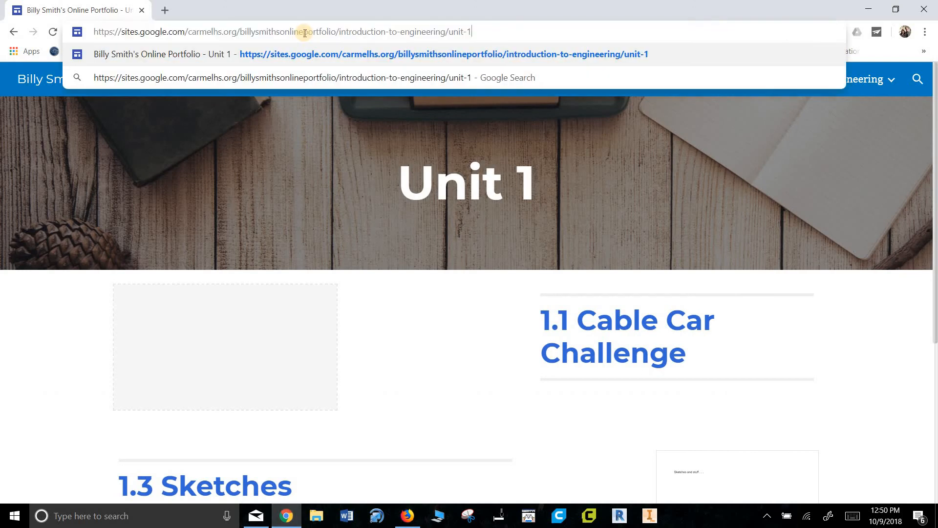
pyautogui.press('Return')
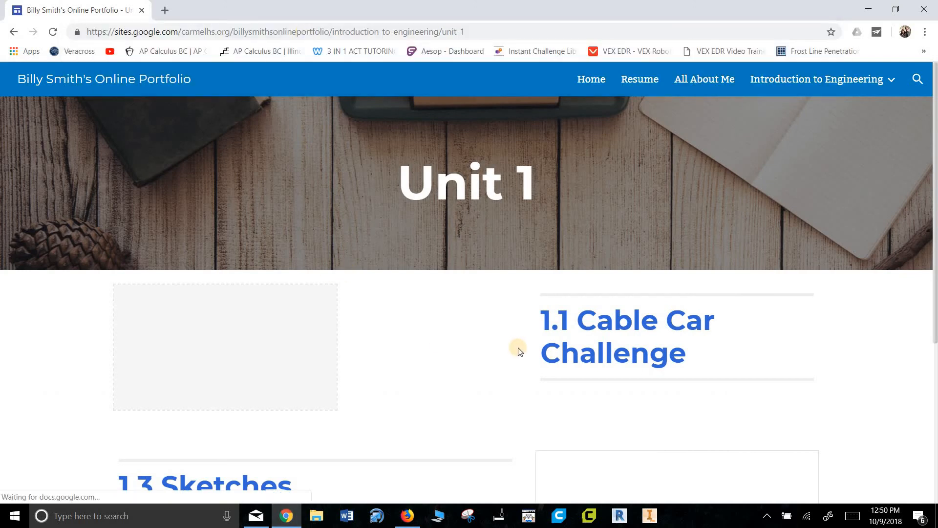
pyautogui.scroll(-5, 741, 306)
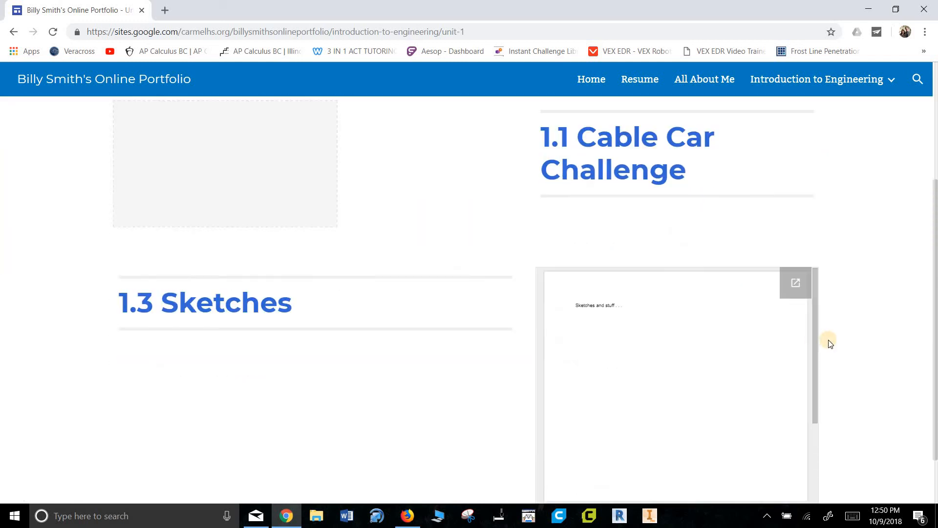
pyautogui.click(799, 215)
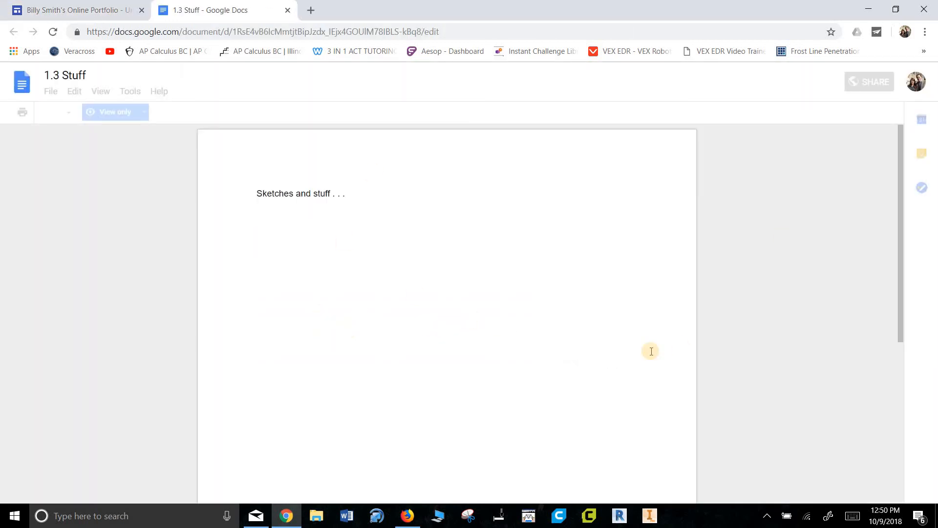
pyautogui.click(288, 11)
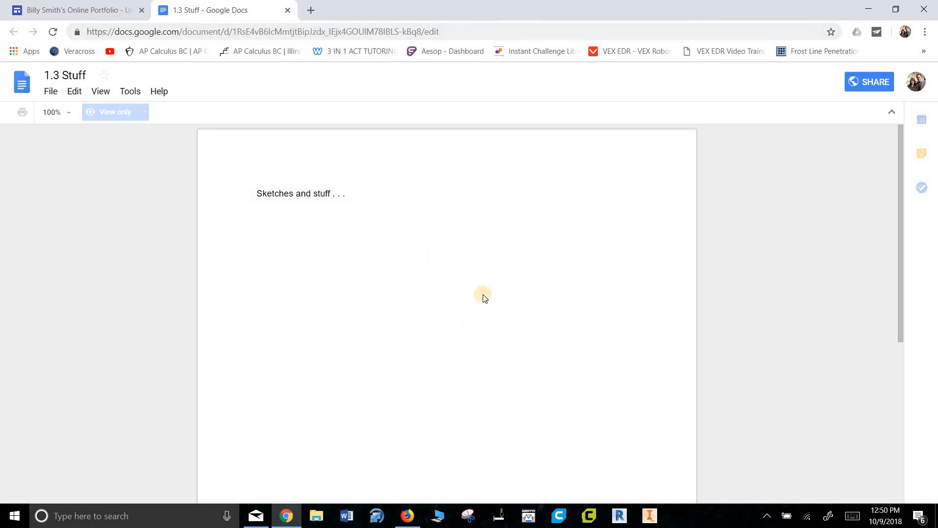